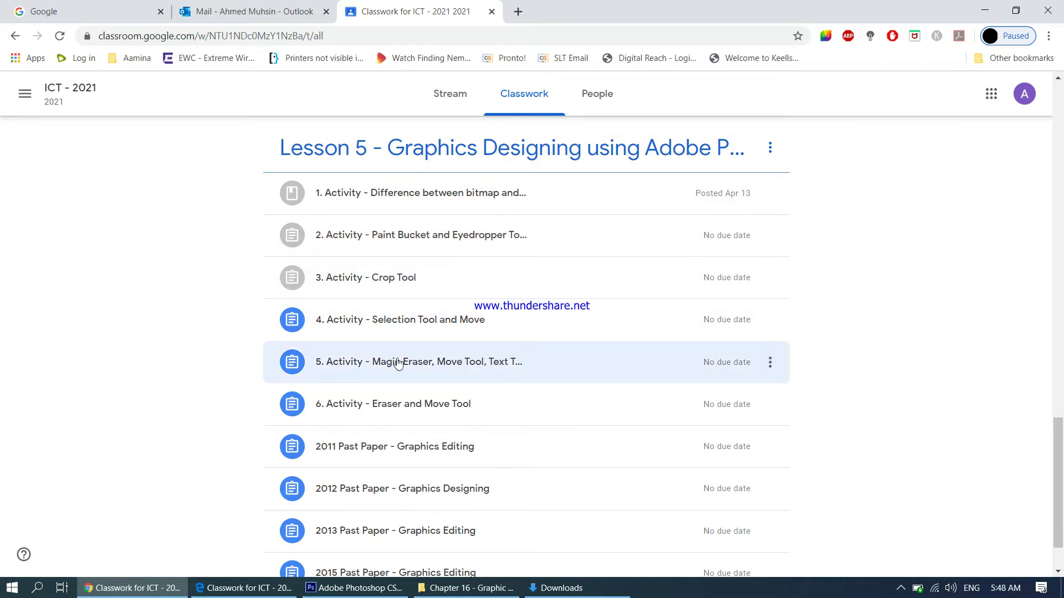
# - Open the assignment page of activity 5 on the Magic Eraser, Move, Text and Shapes tools and review its title
pyautogui.click(357, 363)
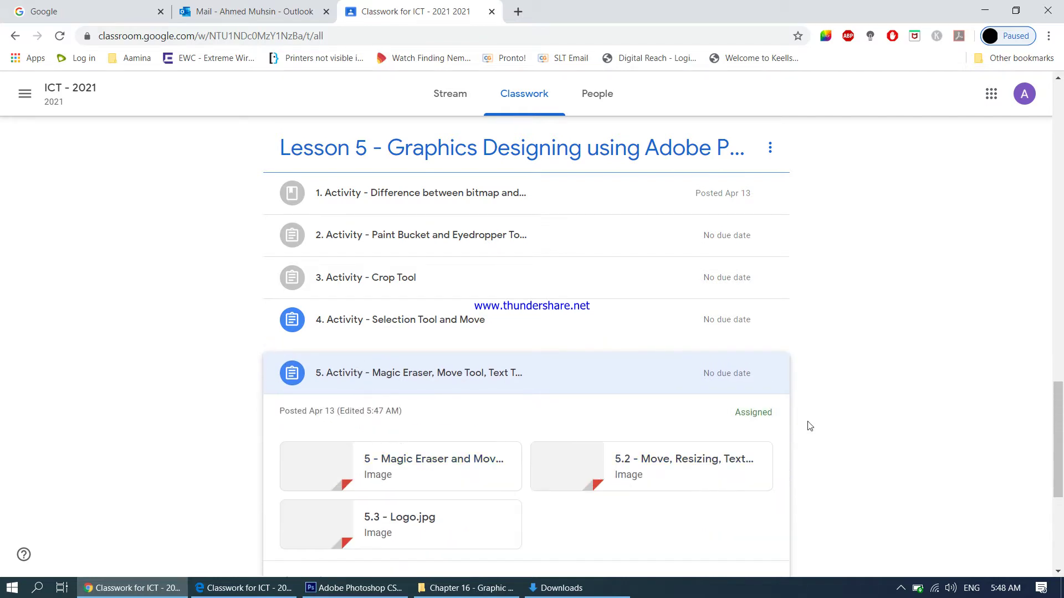
pyautogui.click(340, 378)
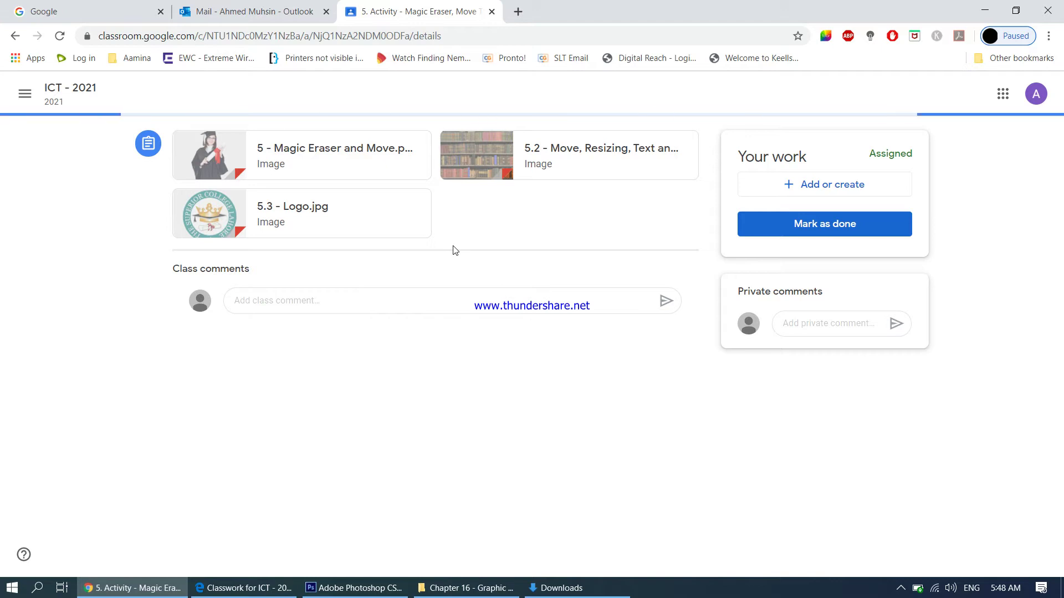
pyautogui.moveTo(389, 145); pyautogui.dragTo(323, 149)
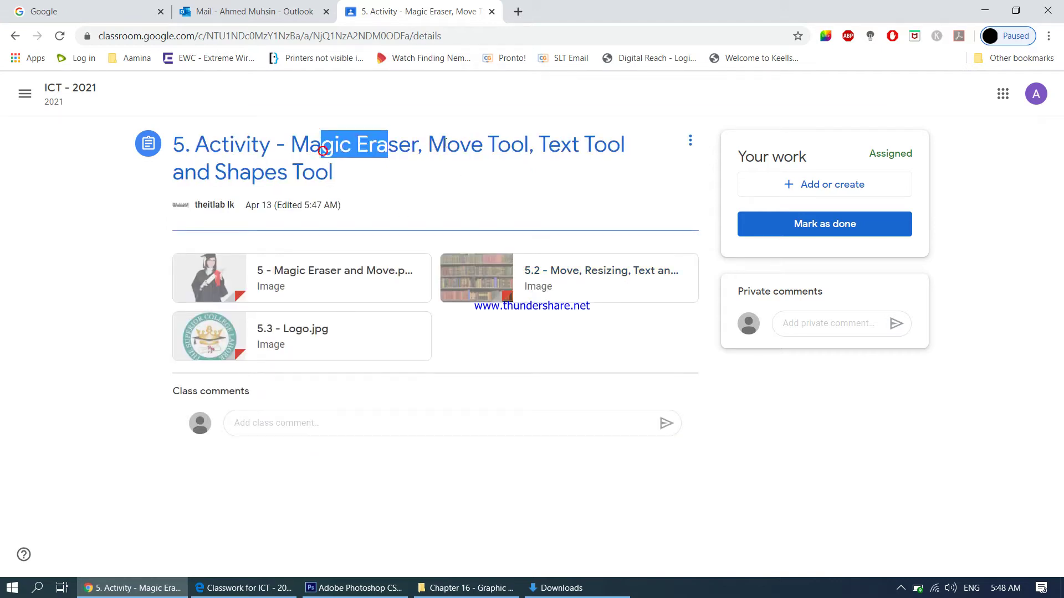
pyautogui.moveTo(531, 145); pyautogui.dragTo(452, 142)
pyautogui.click(452, 141)
pyautogui.moveTo(213, 179); pyautogui.dragTo(349, 178)
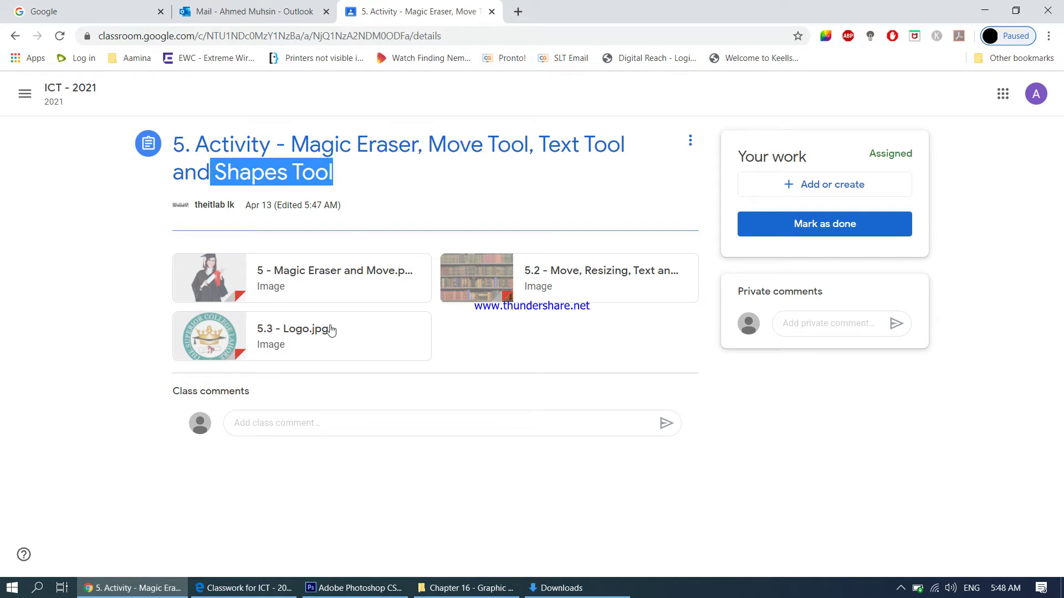
# - Download the attached image "5 - Magic Eraser and Move.png" from its own window and close that window
pyautogui.click(325, 269)
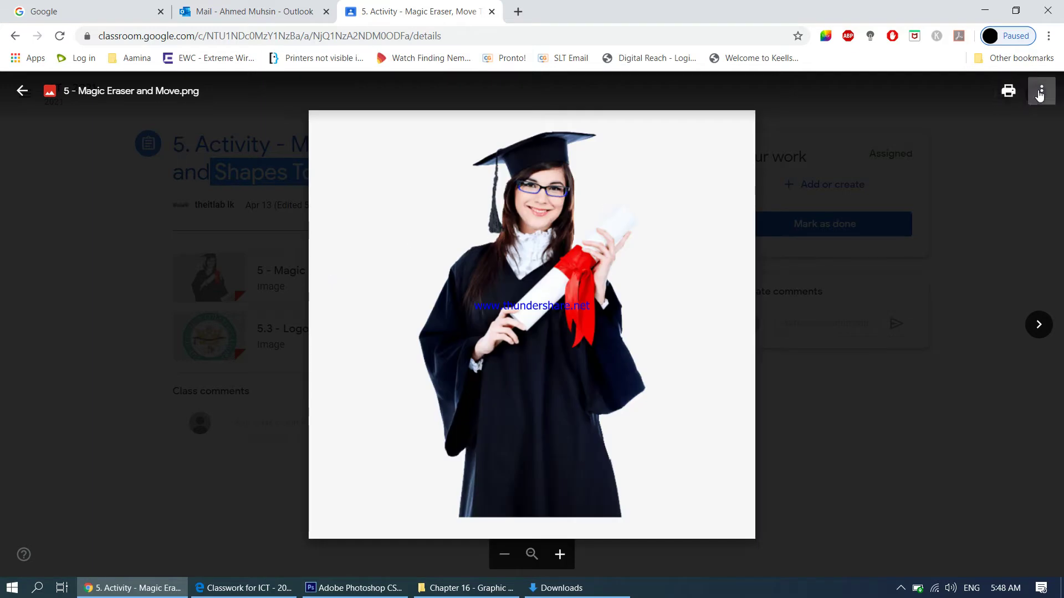
pyautogui.click(1040, 91)
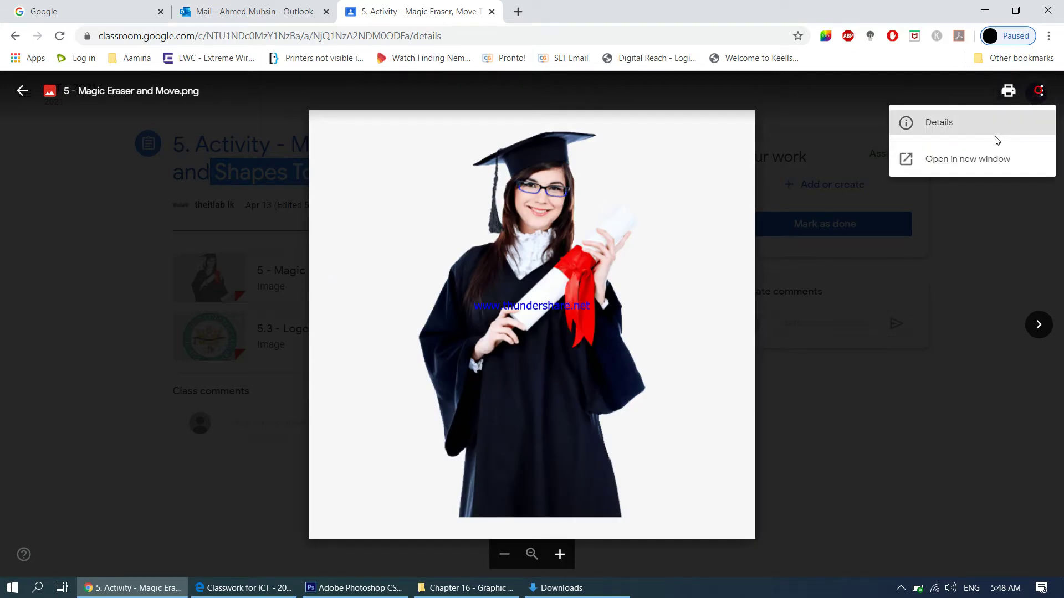
pyautogui.click(988, 158)
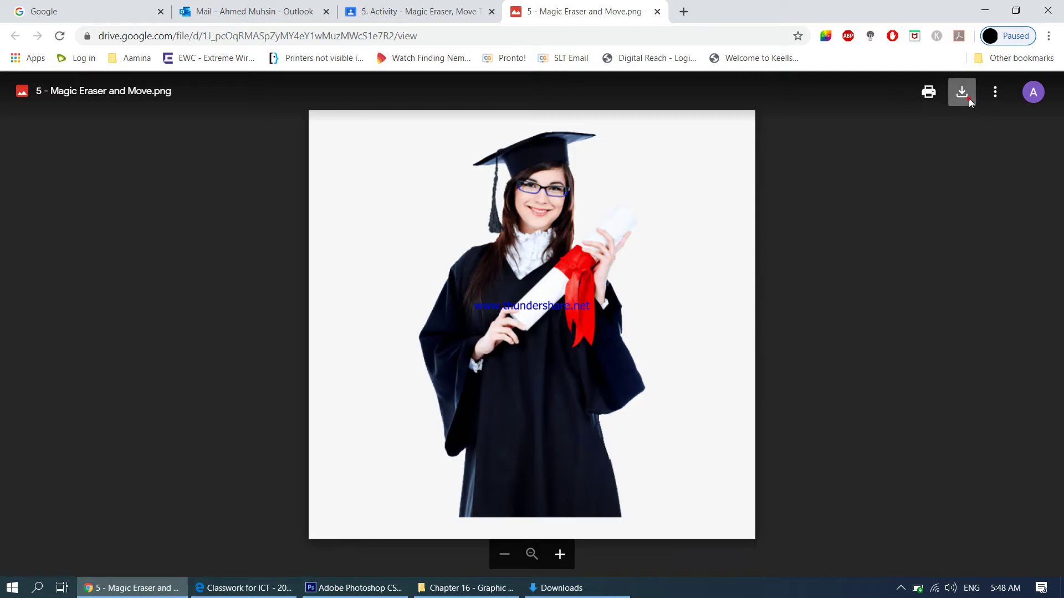
pyautogui.click(967, 98)
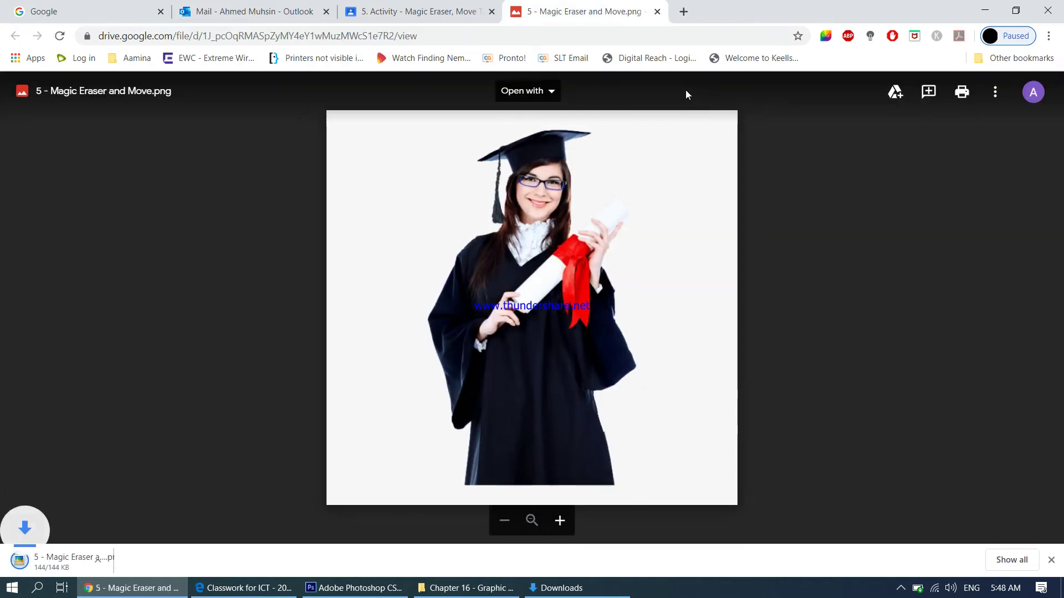
pyautogui.click(657, 11)
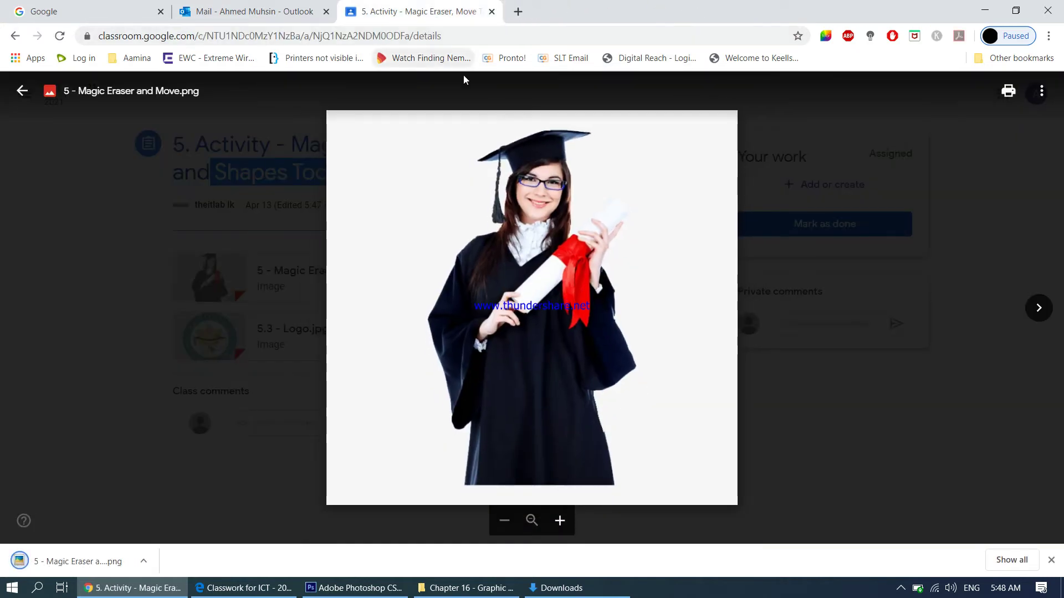
# - Download the attached image "5.2 - Move, Resizing, Text and Shapes.jpg" from its own window and close that window
pyautogui.click(1039, 308)
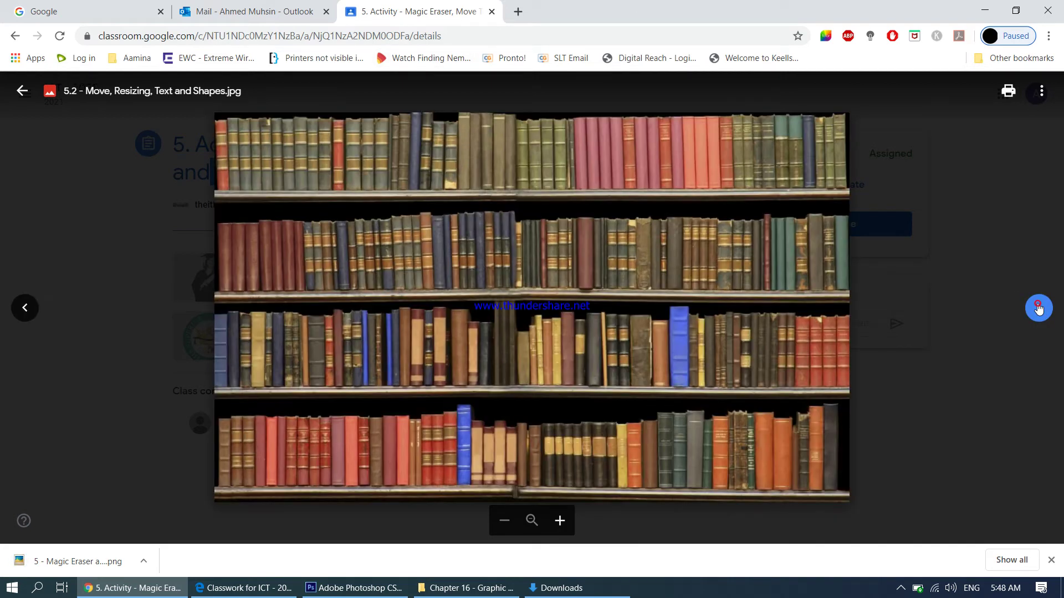
pyautogui.click(1042, 91)
pyautogui.click(1001, 160)
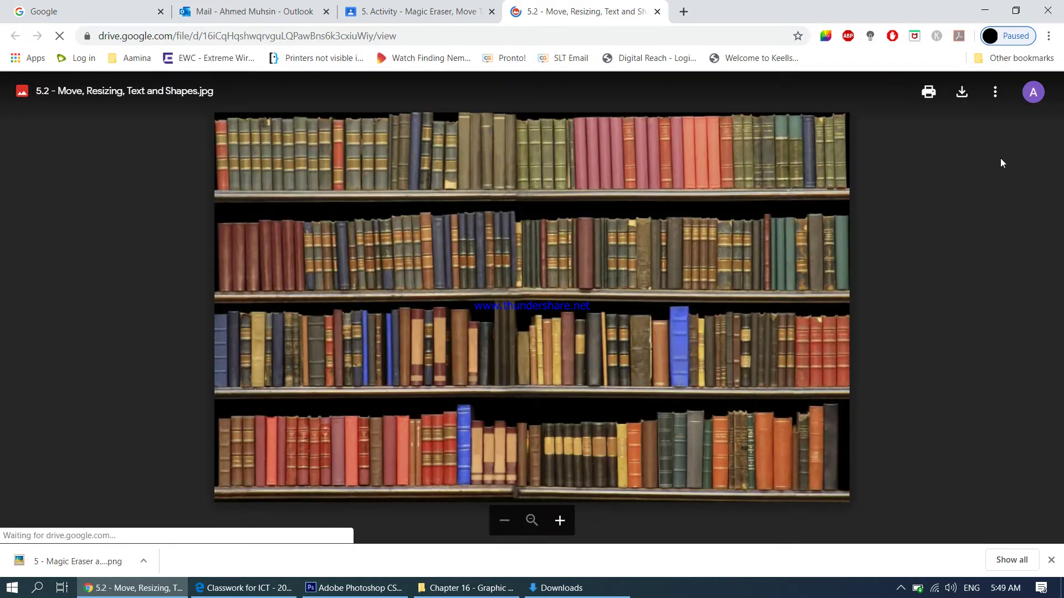
pyautogui.click(995, 92)
pyautogui.click(866, 224)
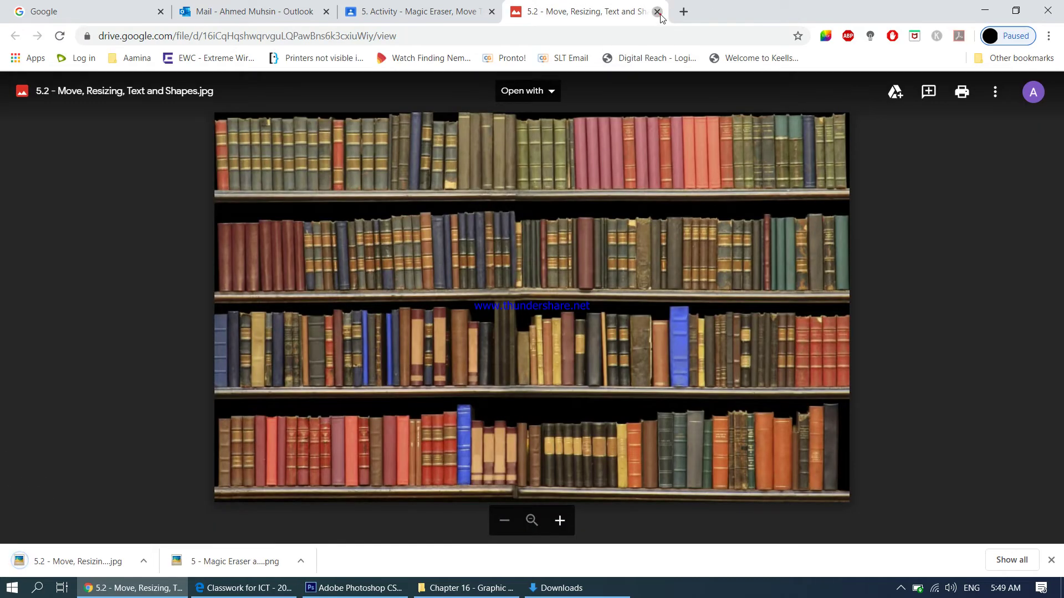
pyautogui.click(657, 12)
# - Open the attached image "5.3 - Logo.jpg" in its own window and download it
pyautogui.click(1032, 305)
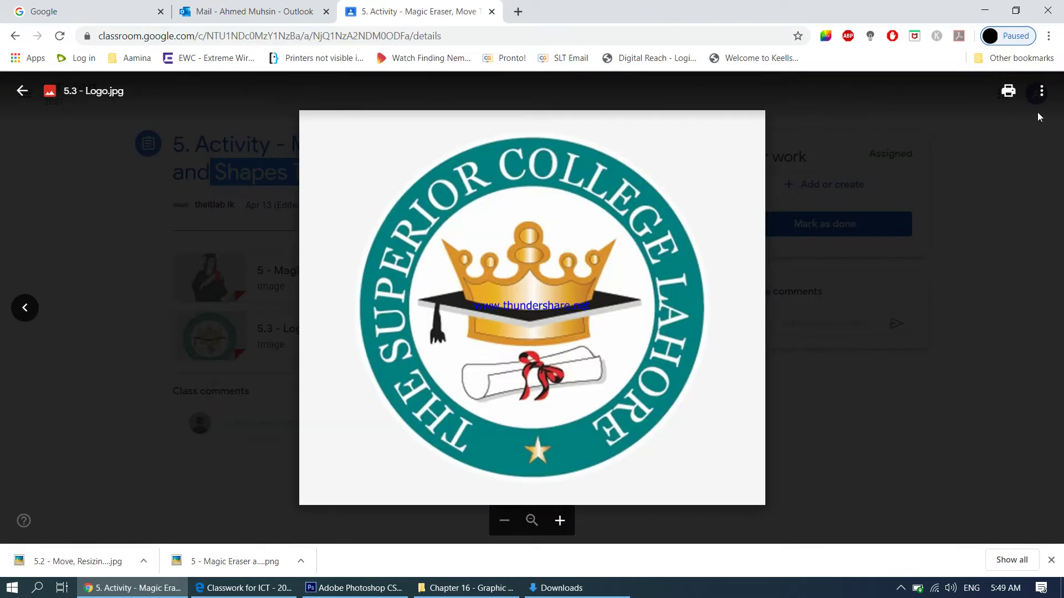
pyautogui.click(1041, 92)
pyautogui.click(961, 159)
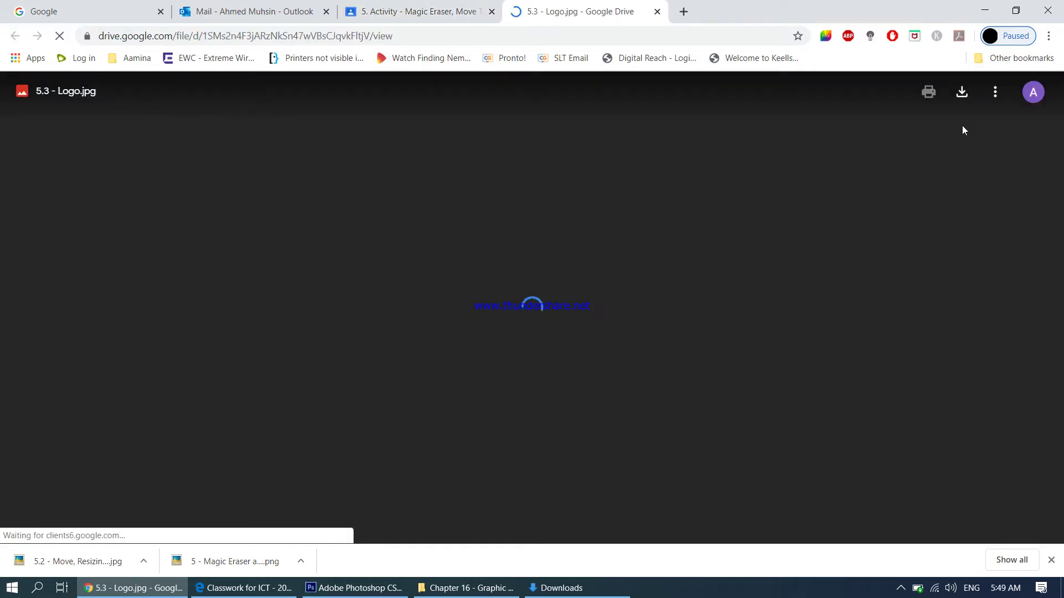
pyautogui.click(967, 97)
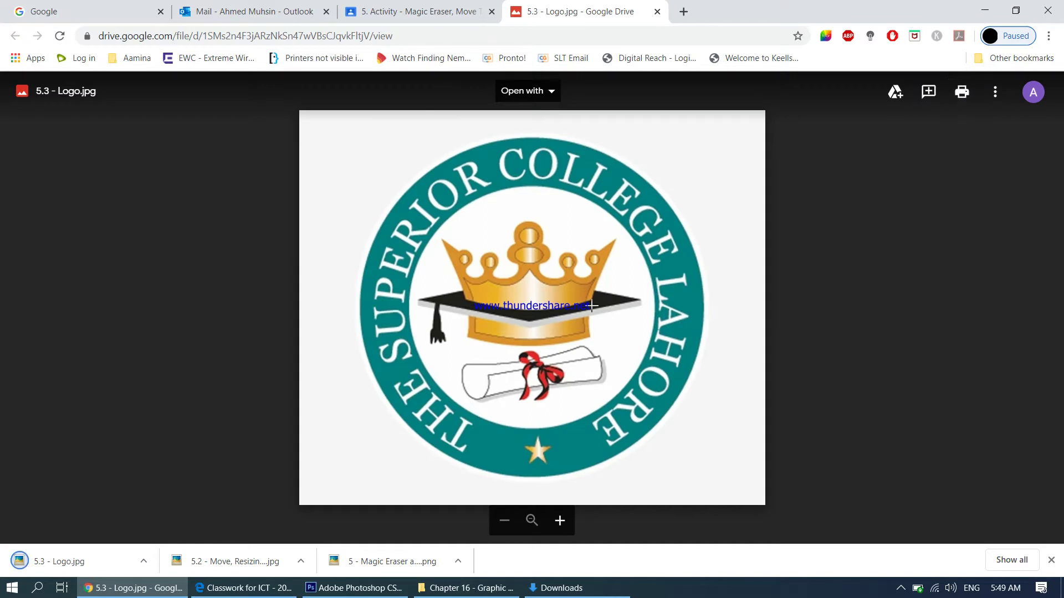
# - Switch to the Downloads folder and open all three downloaded images together in Photoshop
pyautogui.click(557, 589)
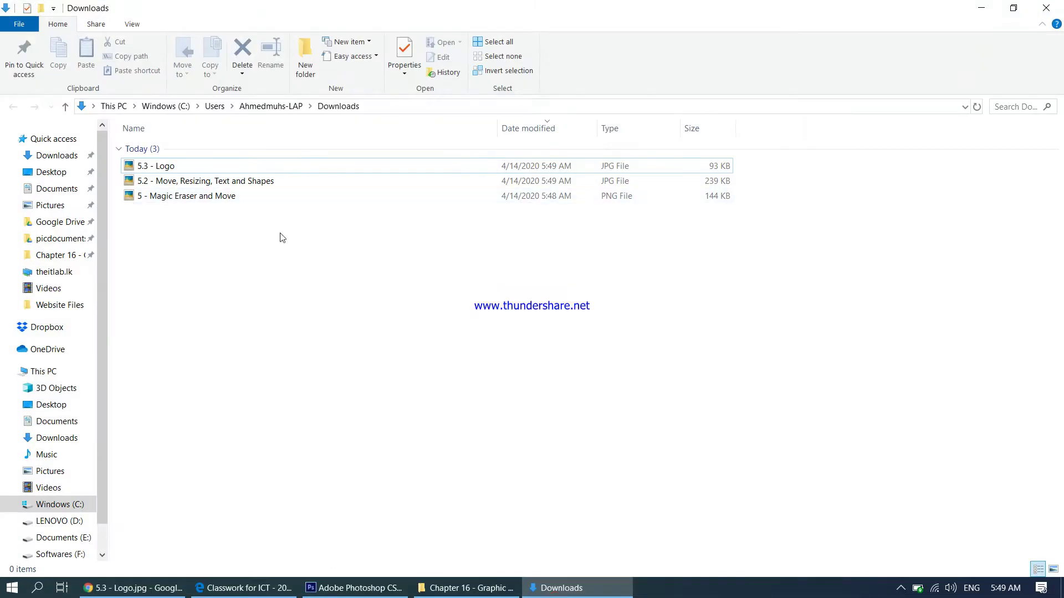
pyautogui.rightClick(280, 257)
pyautogui.click(330, 336)
pyautogui.moveTo(387, 259); pyautogui.dragTo(122, 157)
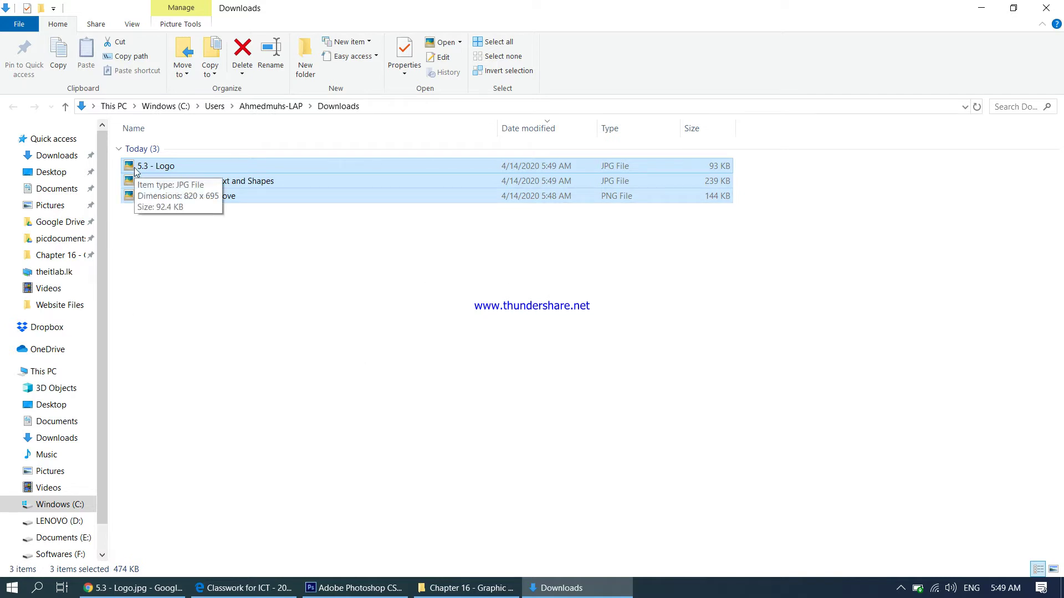
pyautogui.moveTo(135, 171); pyautogui.dragTo(241, 102)
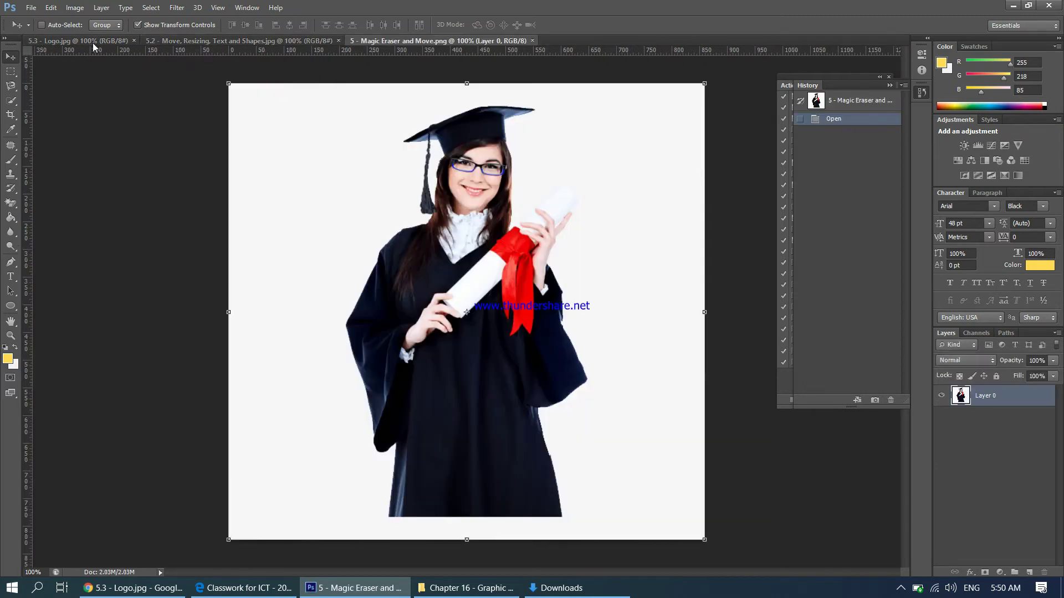
# - Look through the open logo, bookshelf and graduate images to compare the source pictures for the composition
pyautogui.click(93, 42)
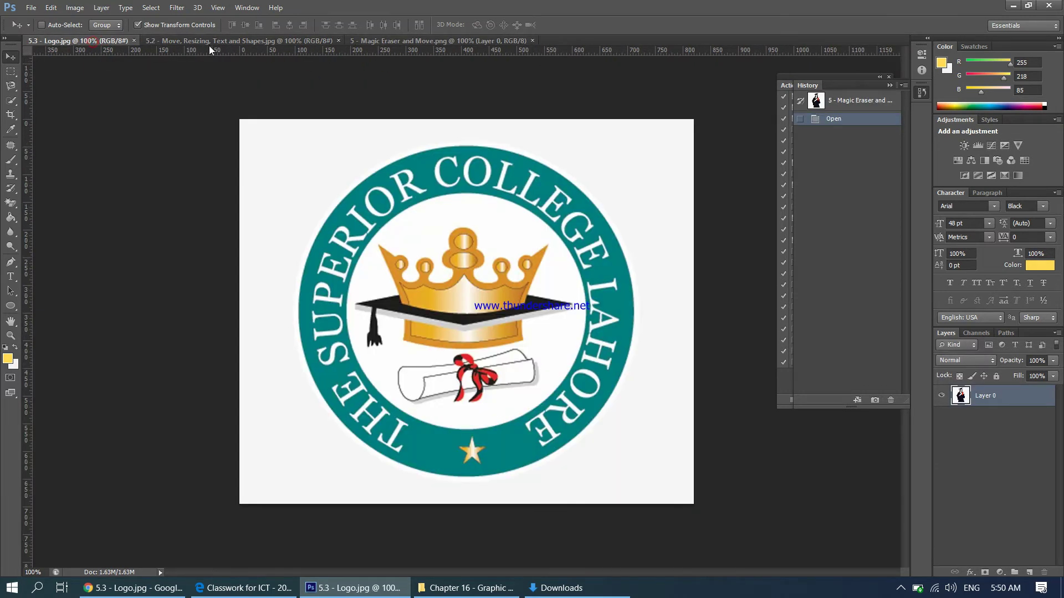
pyautogui.click(210, 42)
pyautogui.click(407, 41)
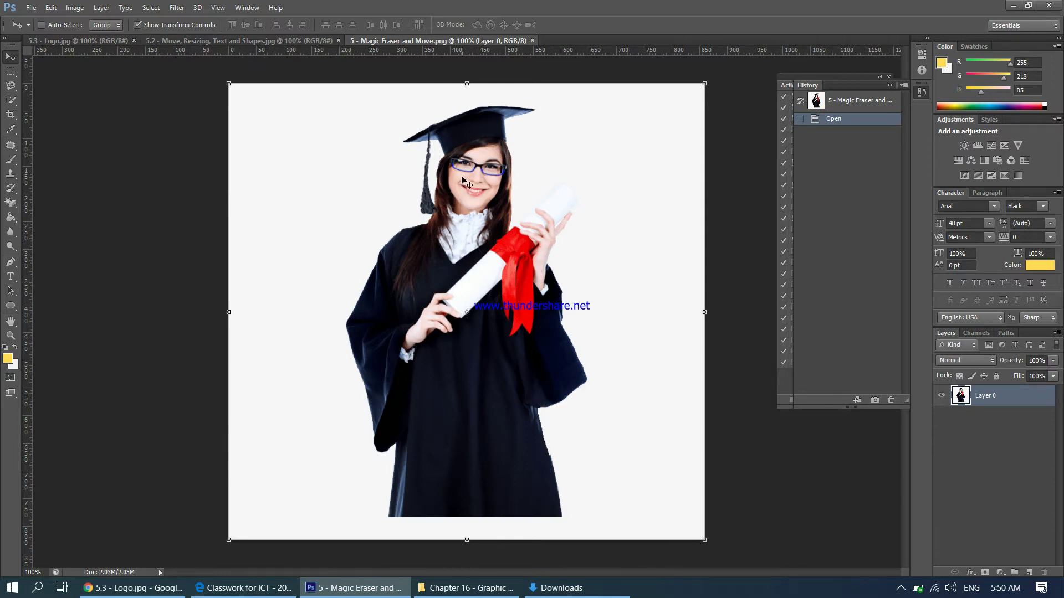
pyautogui.click(78, 41)
pyautogui.click(242, 42)
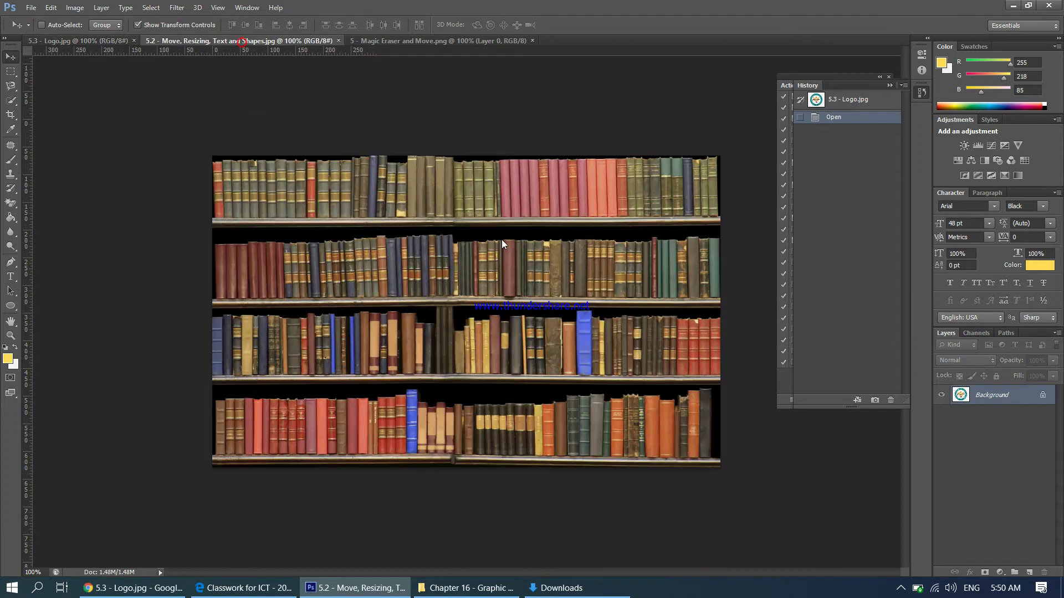
pyautogui.click(83, 41)
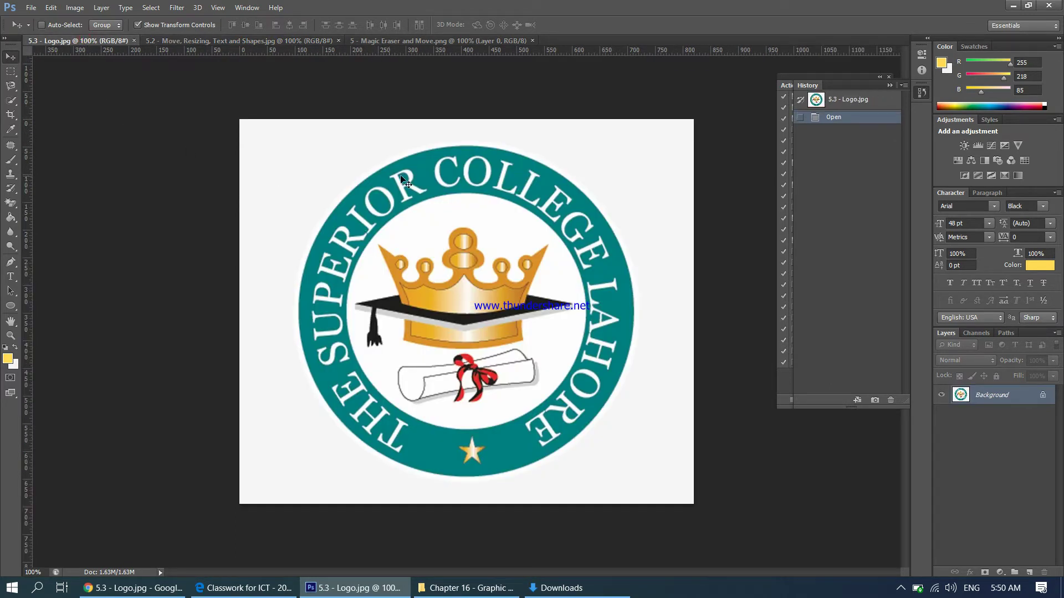
pyautogui.click(423, 39)
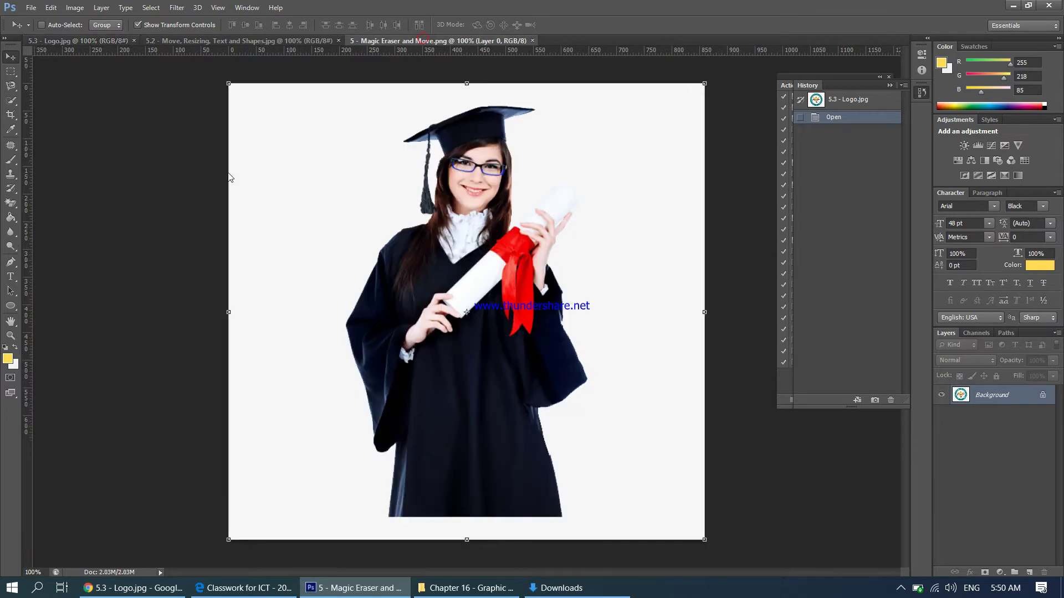
pyautogui.click(277, 43)
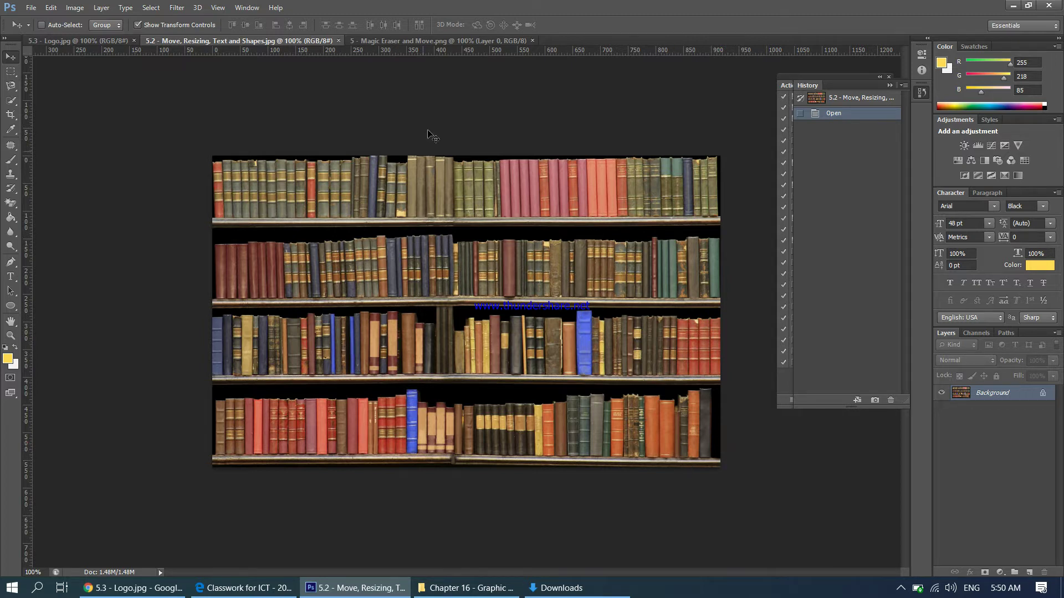
pyautogui.click(417, 39)
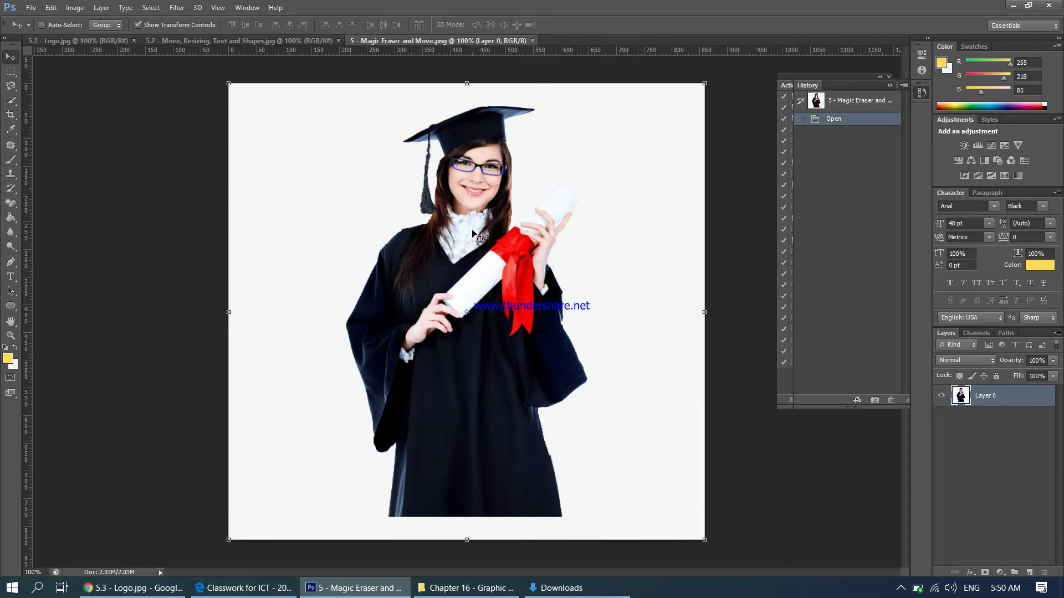
pyautogui.click(284, 39)
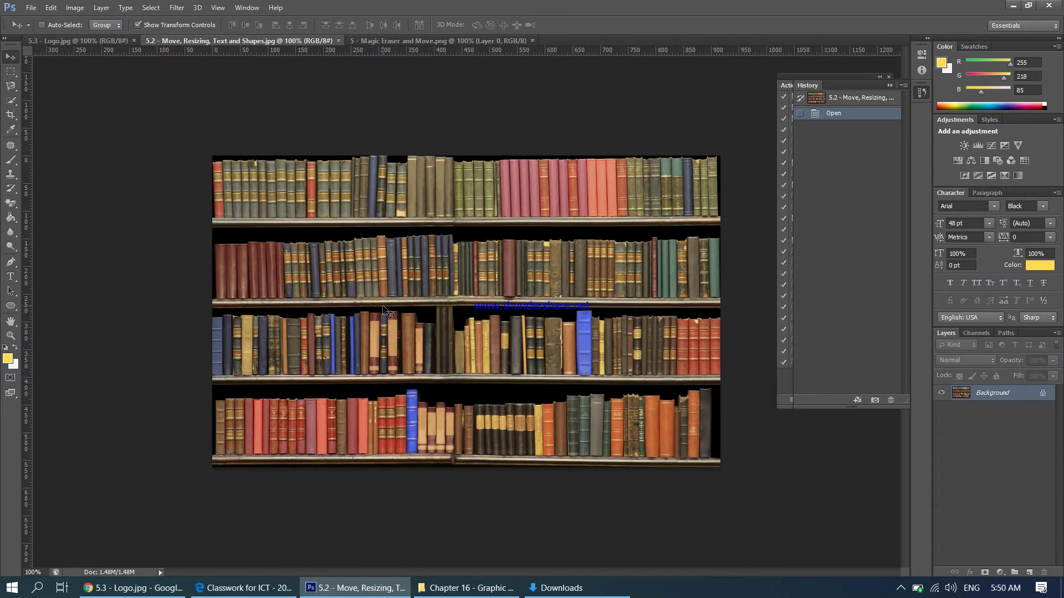
# - Copy the graduate picture into the bookshelf document with the Move tool and position it toward the lower right of the canvas
pyautogui.click(406, 41)
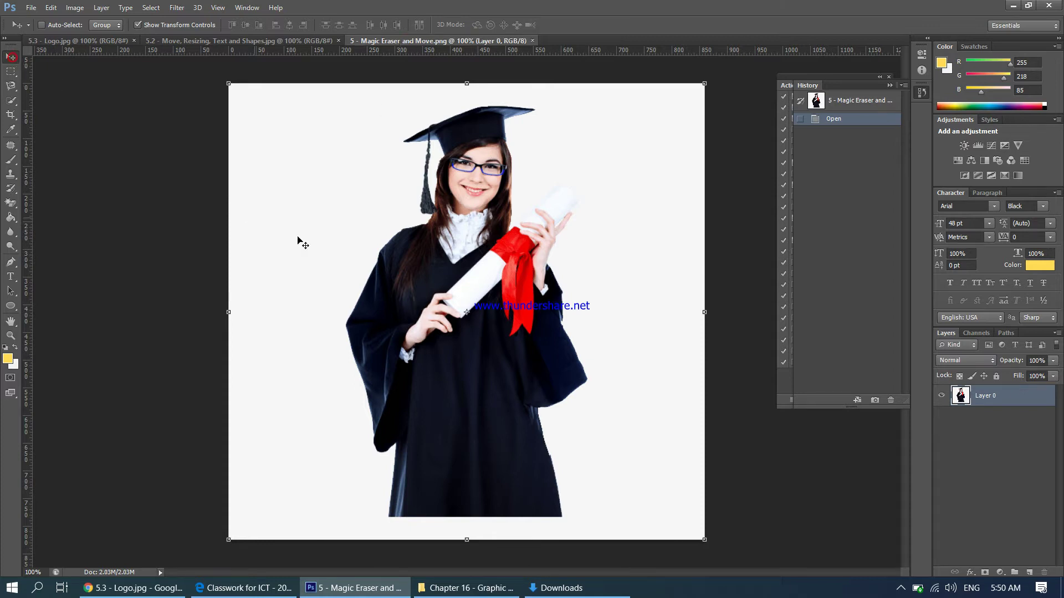
pyautogui.moveTo(475, 332); pyautogui.dragTo(257, 141)
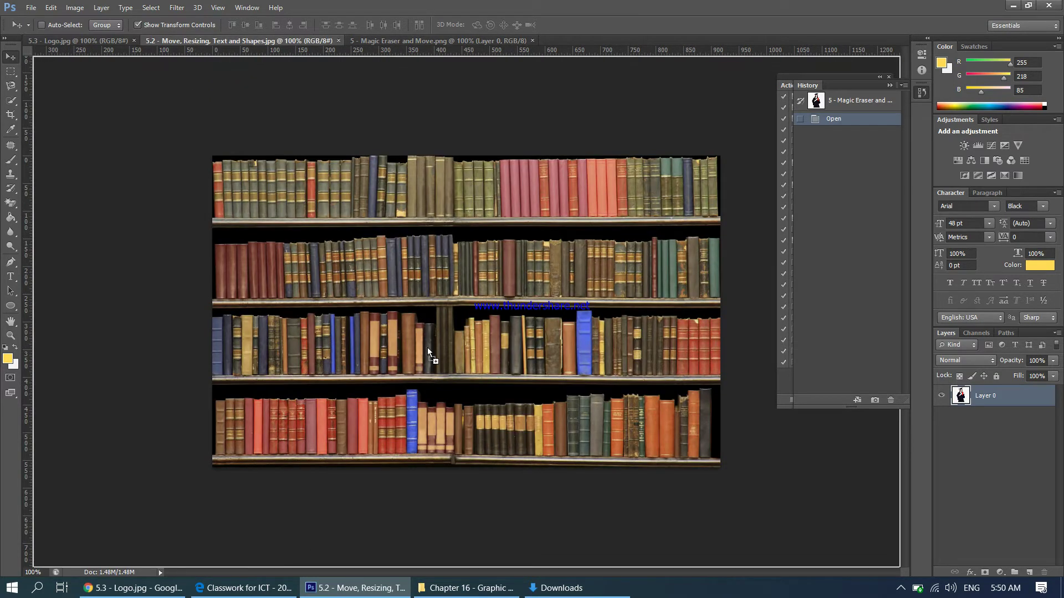
pyautogui.moveTo(428, 347); pyautogui.dragTo(427, 348)
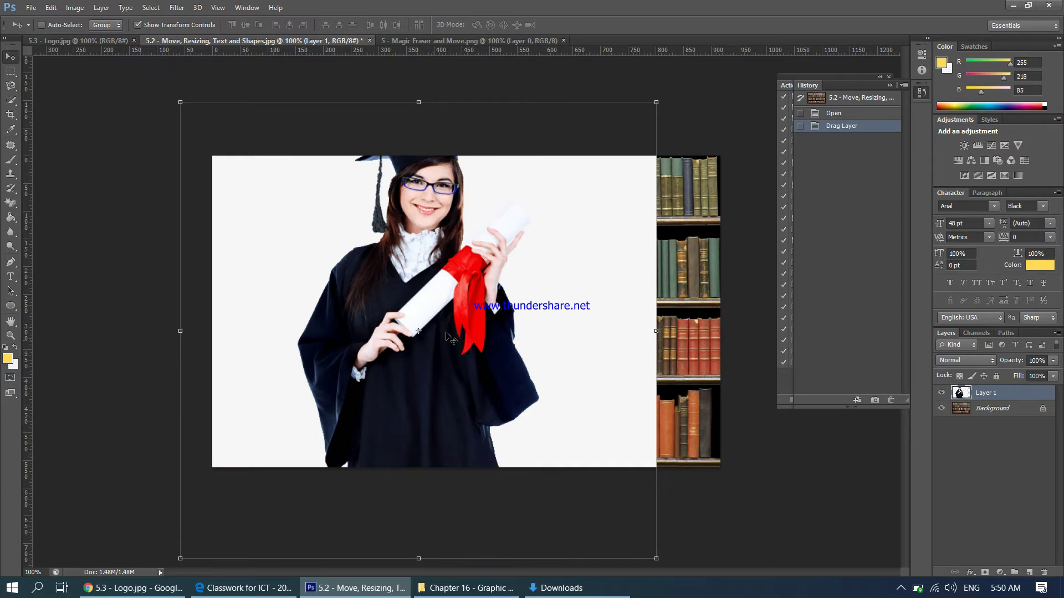
pyautogui.moveTo(517, 314); pyautogui.dragTo(564, 372)
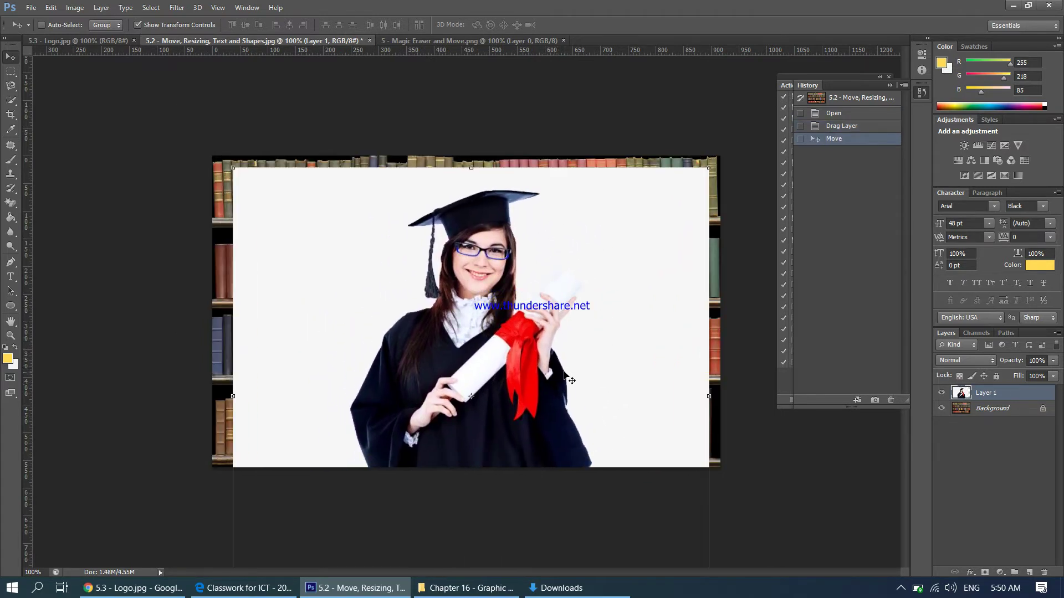
pyautogui.moveTo(587, 304)
pyautogui.mouseDown()
pyautogui.moveTo(544, 270)
pyautogui.moveTo(560, 268)
pyautogui.moveTo(605, 314)
pyautogui.mouseUp()
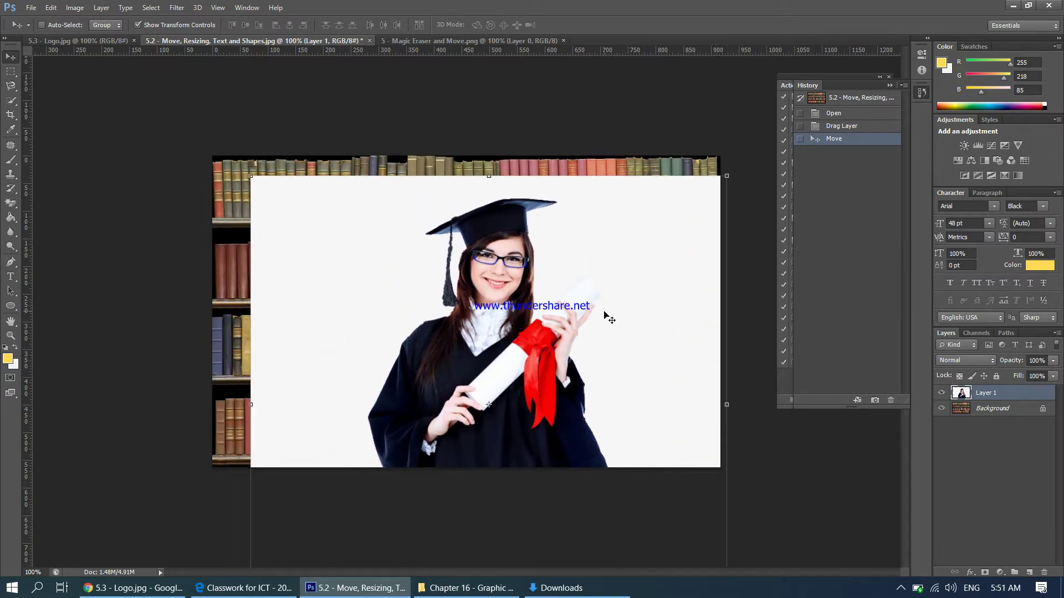
# - Rename the graduate picture's layer as "Graduate"
pyautogui.doubleClick(985, 394)
pyautogui.write('Graduate')
pyautogui.click(960, 459)
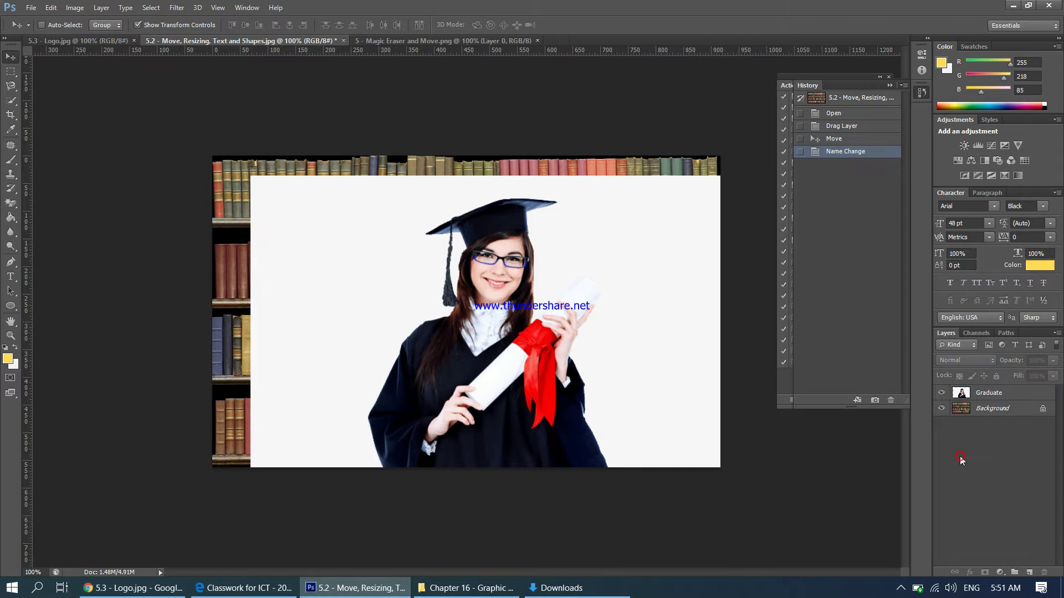
# - Free-transform the Graduate layer to about 68% of its size and place it near the canvas centre, its lower edge just below the canvas
pyautogui.click(1007, 398)
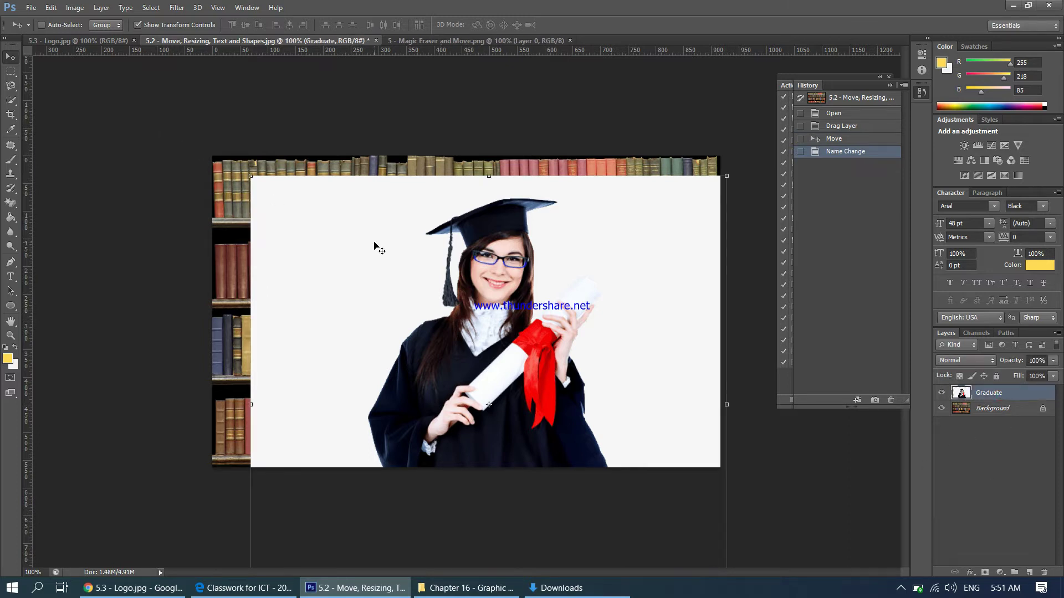
pyautogui.hotkey('ctrl', 't')
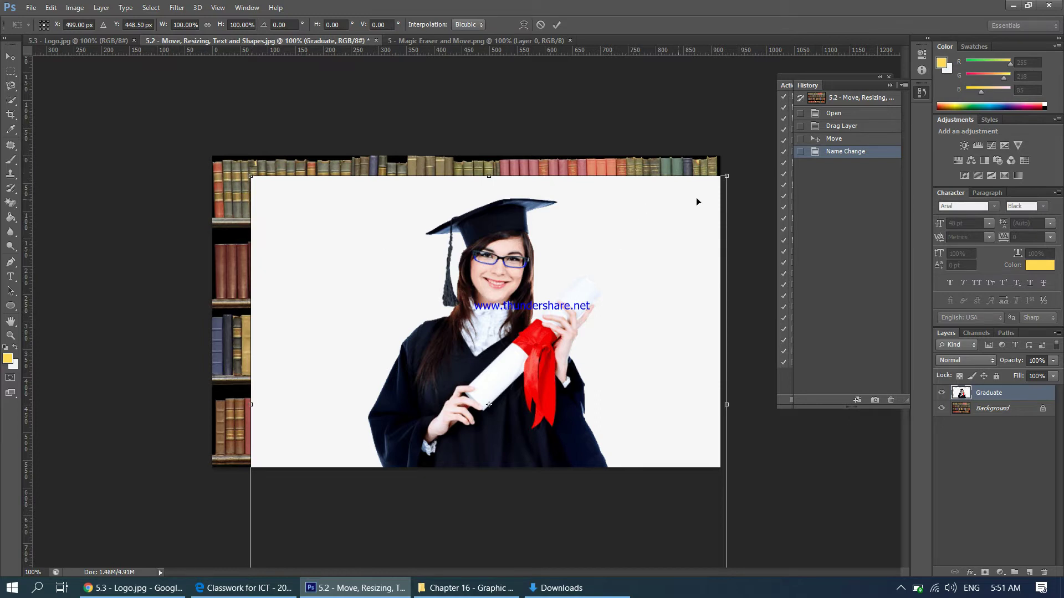
pyautogui.moveTo(627, 250); pyautogui.dragTo(646, 238)
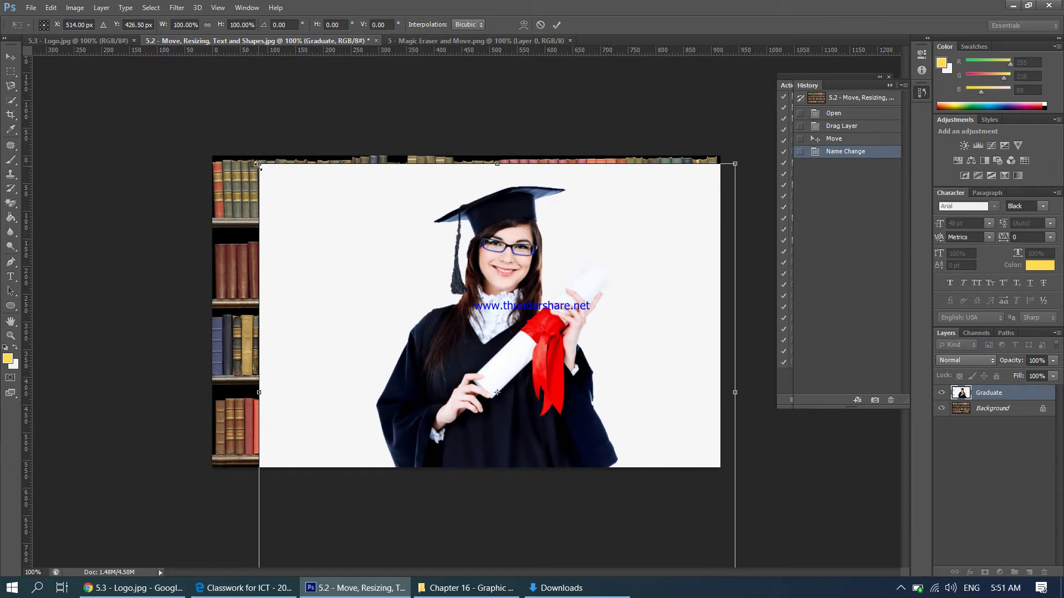
pyautogui.moveTo(258, 165); pyautogui.dragTo(450, 478)
pyautogui.moveTo(574, 435); pyautogui.dragTo(402, 228)
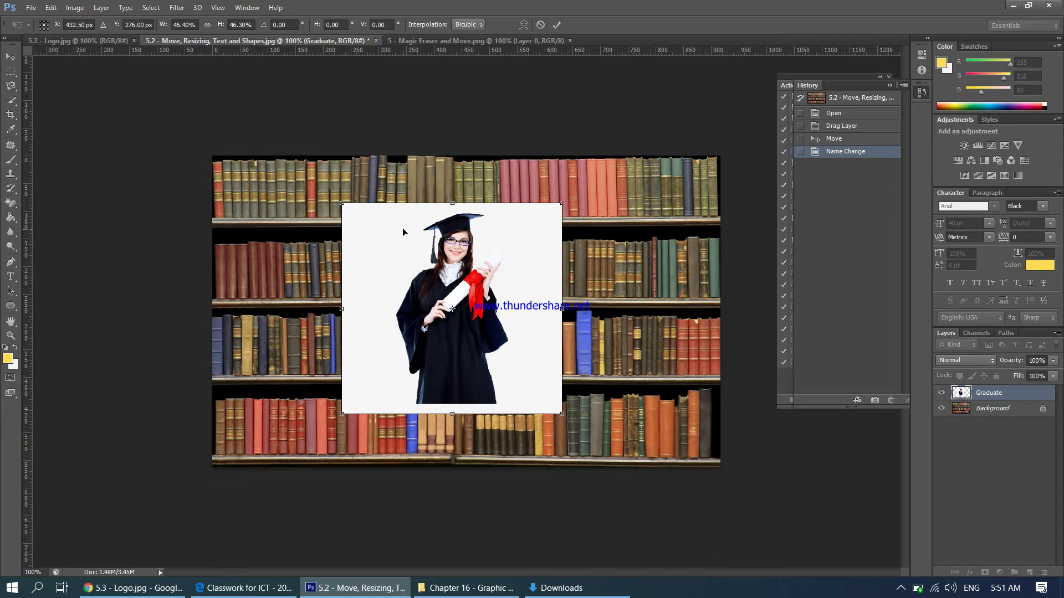
pyautogui.moveTo(411, 285); pyautogui.dragTo(403, 343)
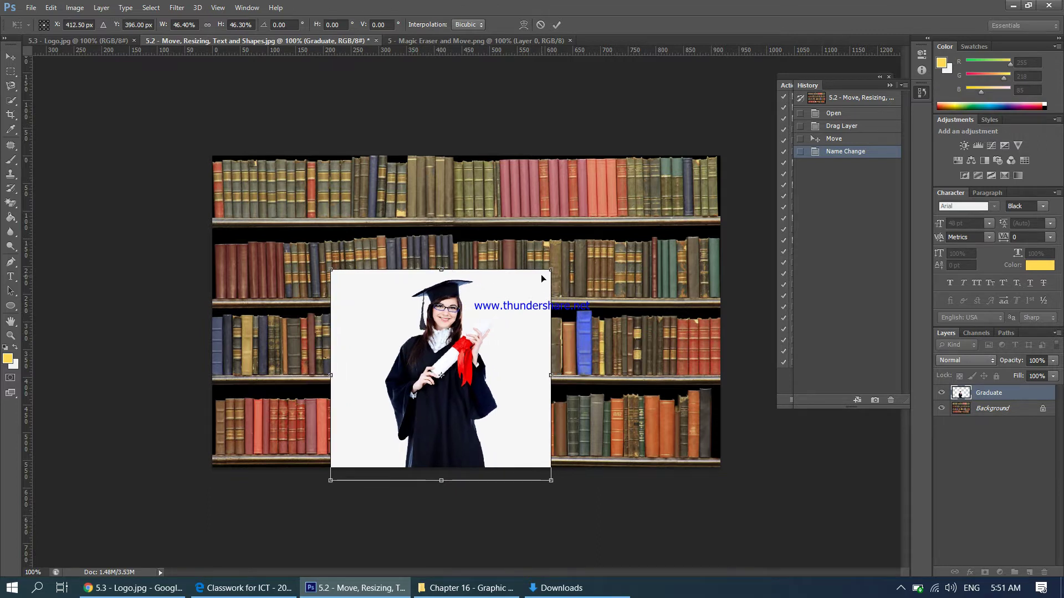
pyautogui.moveTo(551, 270)
pyautogui.mouseDown()
pyautogui.moveTo(615, 156)
pyautogui.moveTo(556, 268)
pyautogui.mouseUp()
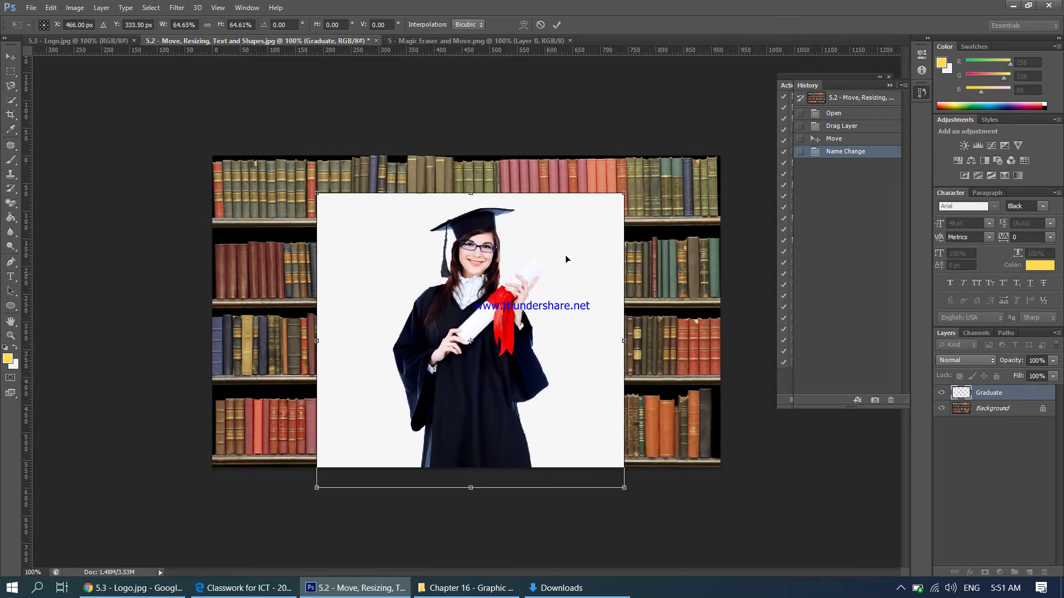
pyautogui.moveTo(622, 194); pyautogui.dragTo(648, 169)
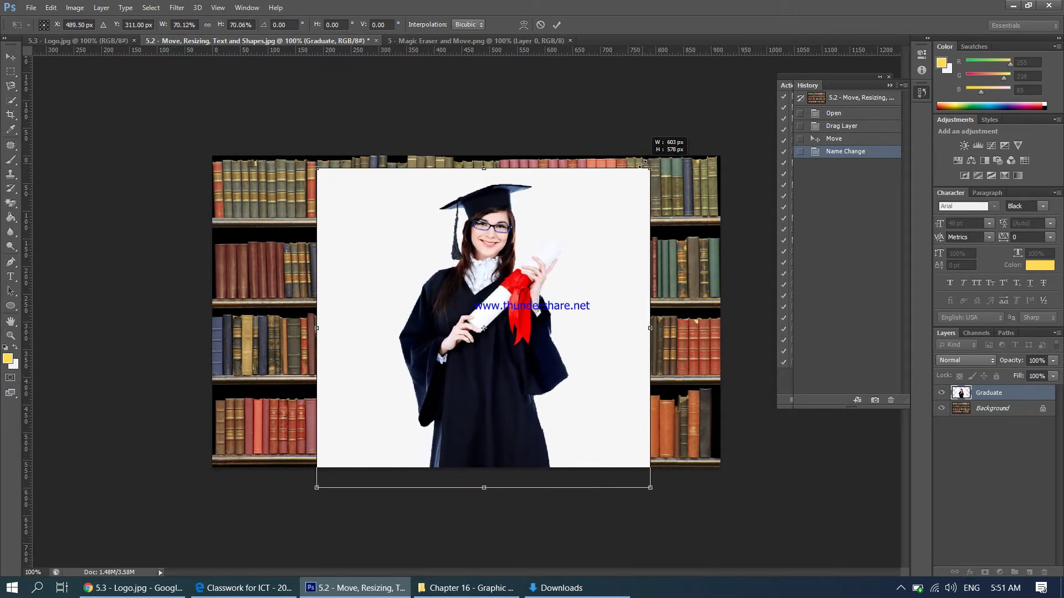
pyautogui.moveTo(588, 226); pyautogui.dragTo(566, 226)
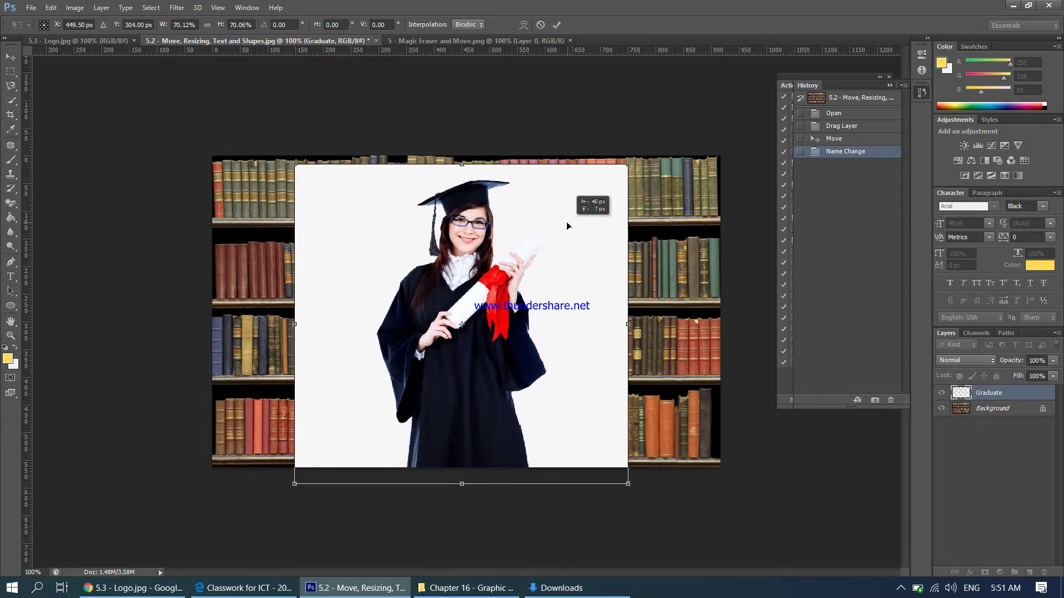
pyautogui.moveTo(628, 165); pyautogui.dragTo(618, 174)
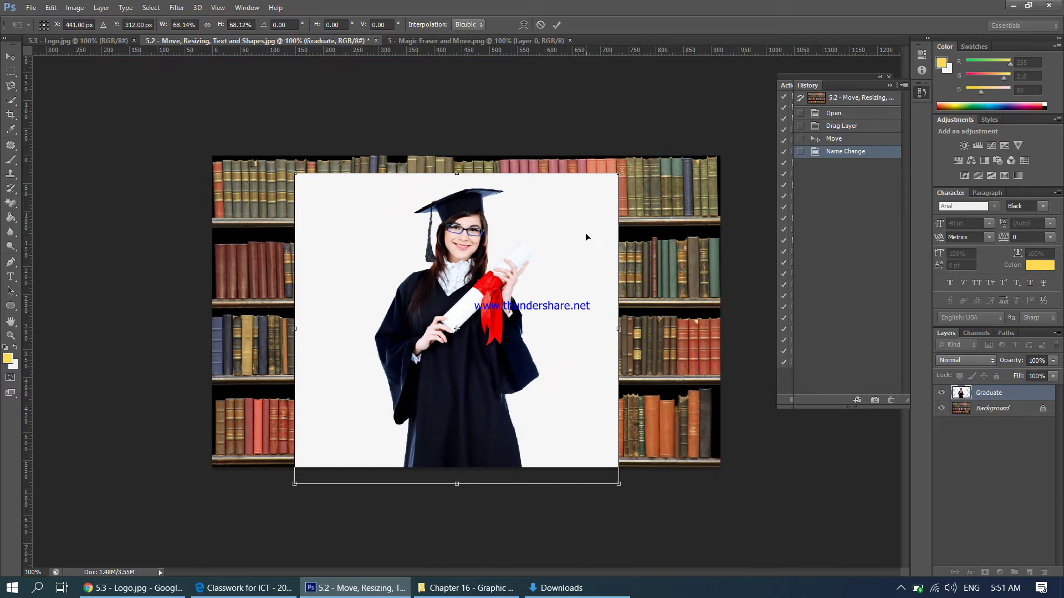
pyautogui.press('Return')
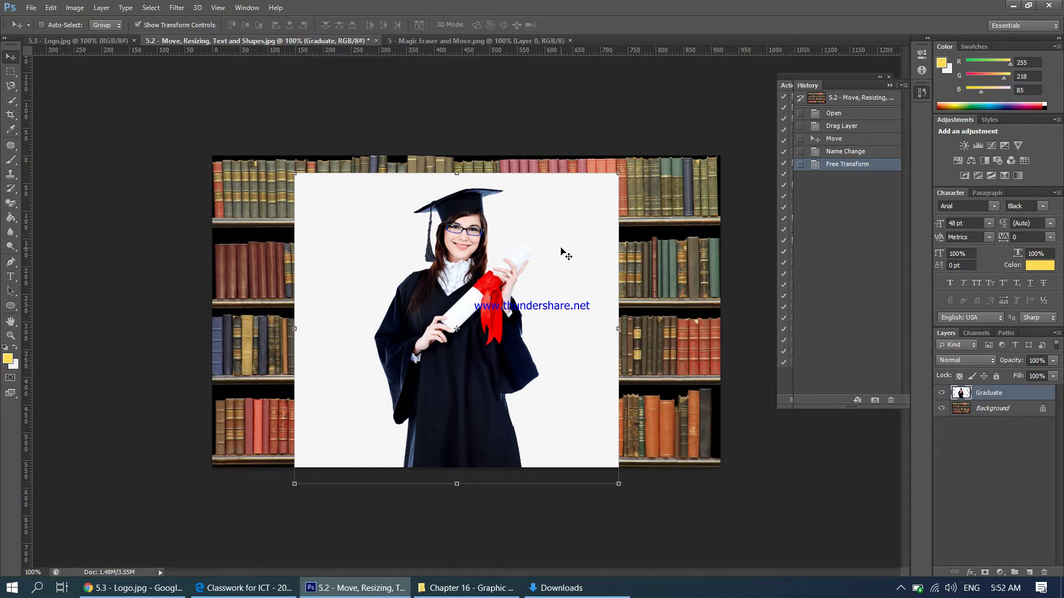
# - Try erasing the graduate picture's whole white backdrop at once with the Magic Eraser, and undo the erasure
pyautogui.click(10, 204)
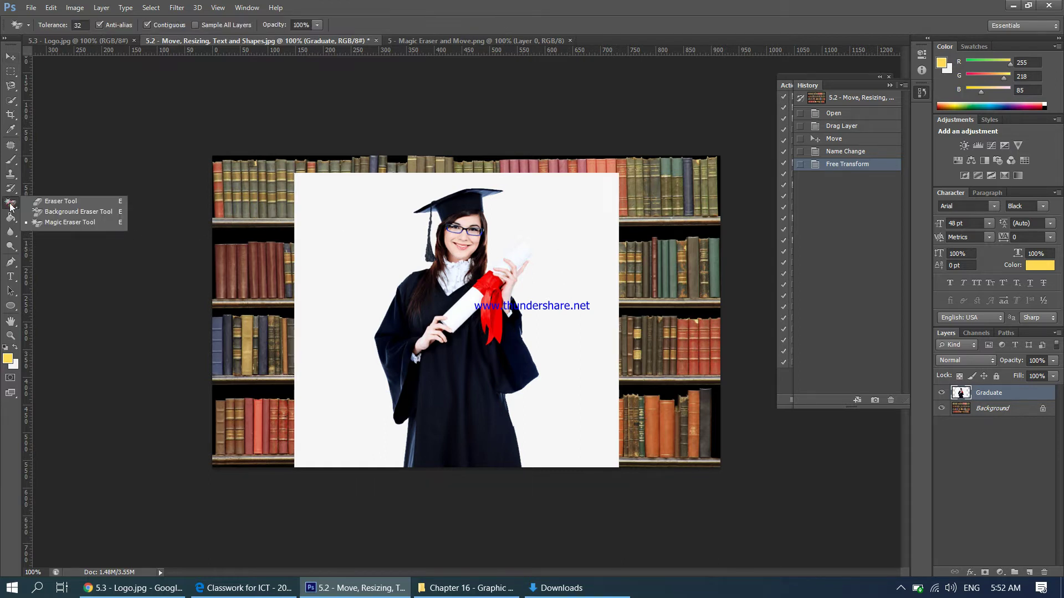
pyautogui.click(47, 223)
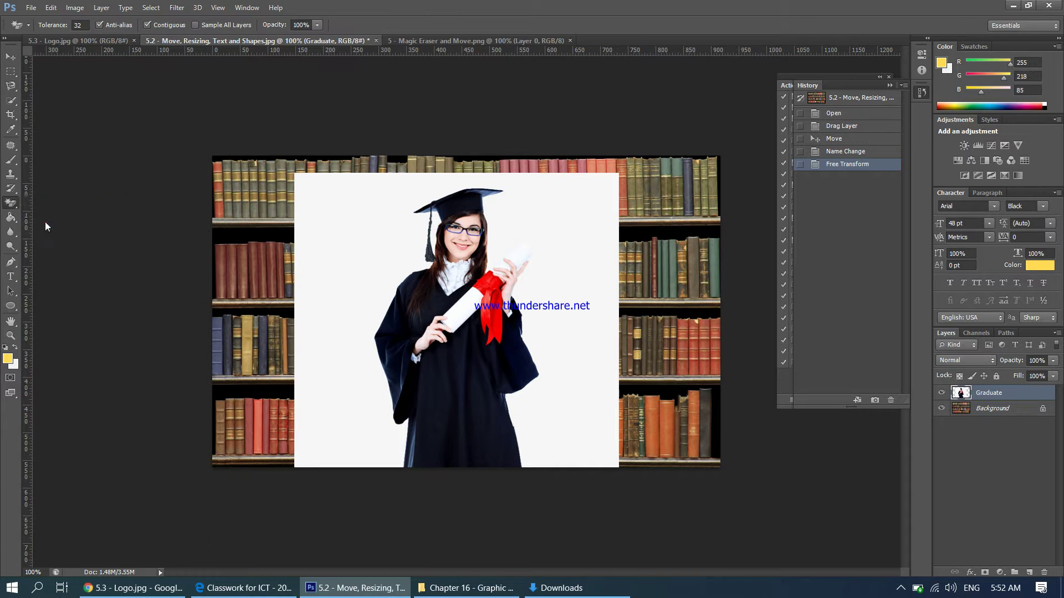
pyautogui.click(342, 240)
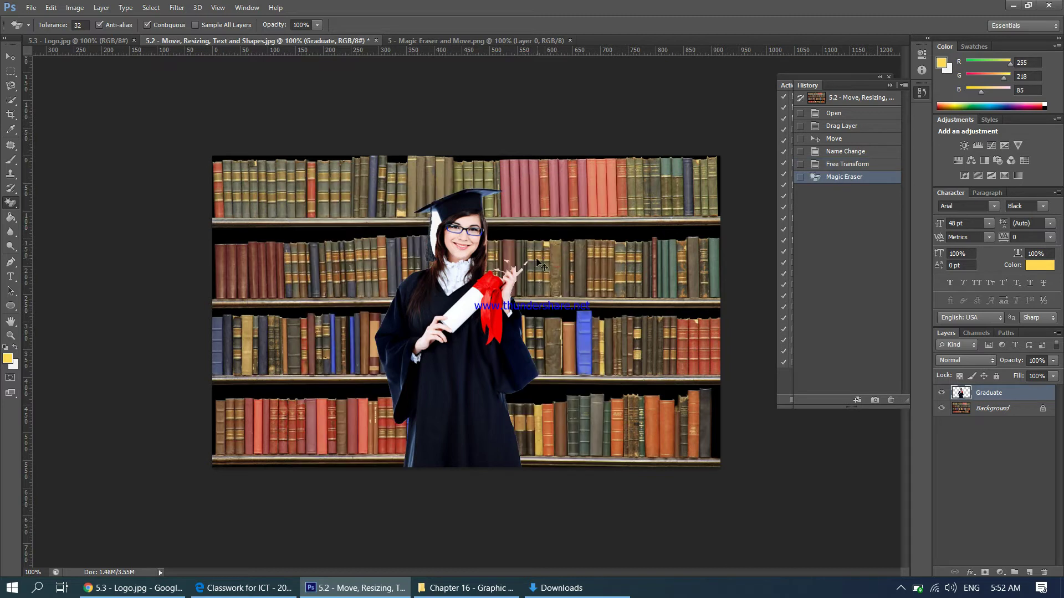
pyautogui.hotkey('ctrl', 'z')
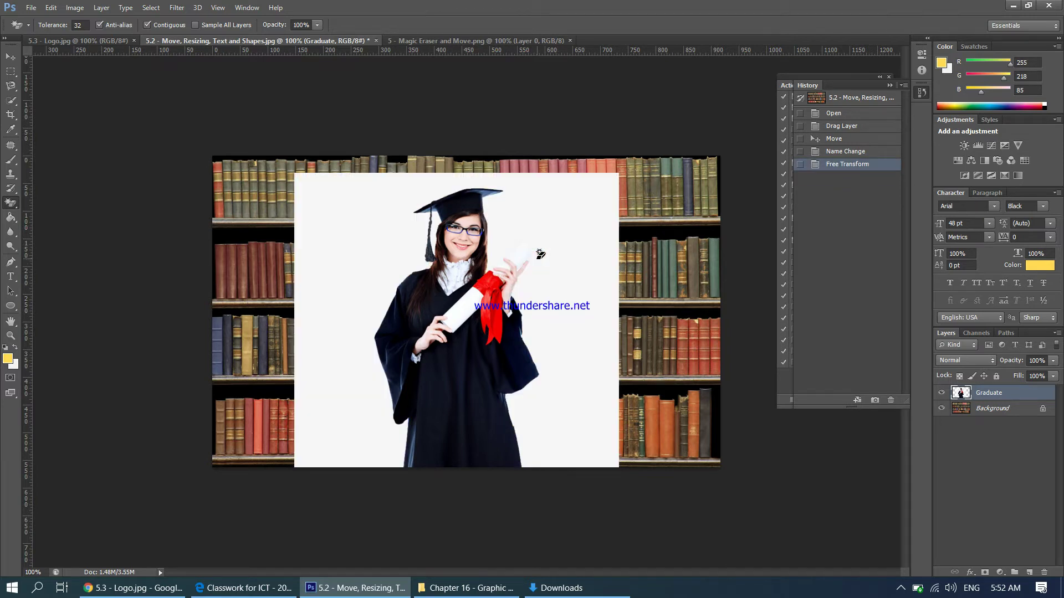
# - Marquee-select the left half of the graduate picture, erase its white backdrop and the patch beside the tassel with the Magic Eraser, and deselect
pyautogui.click(10, 72)
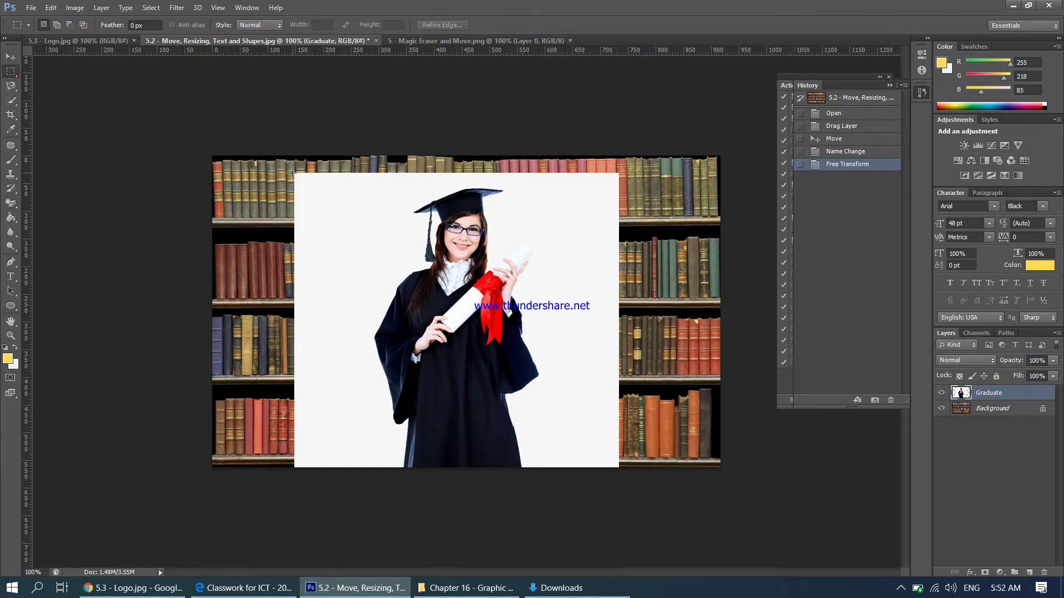
pyautogui.moveTo(296, 172); pyautogui.dragTo(488, 482)
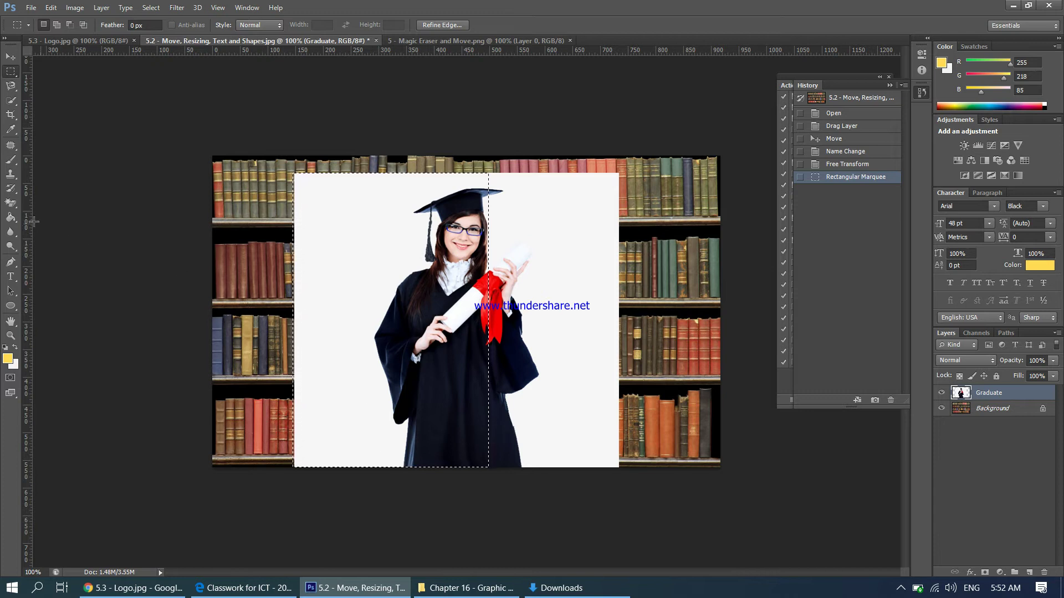
pyautogui.click(11, 204)
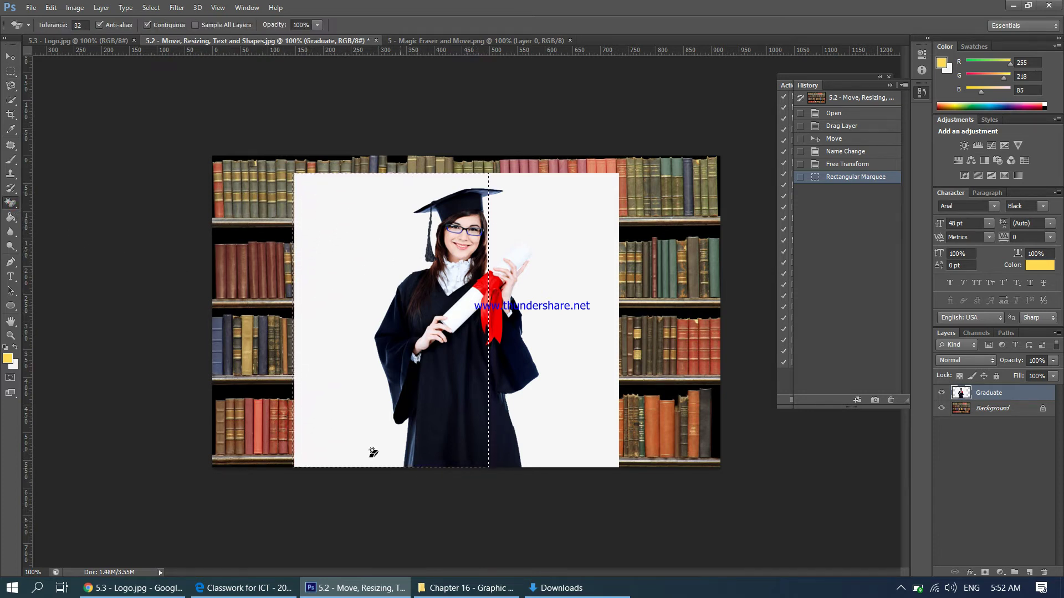
pyautogui.click(332, 239)
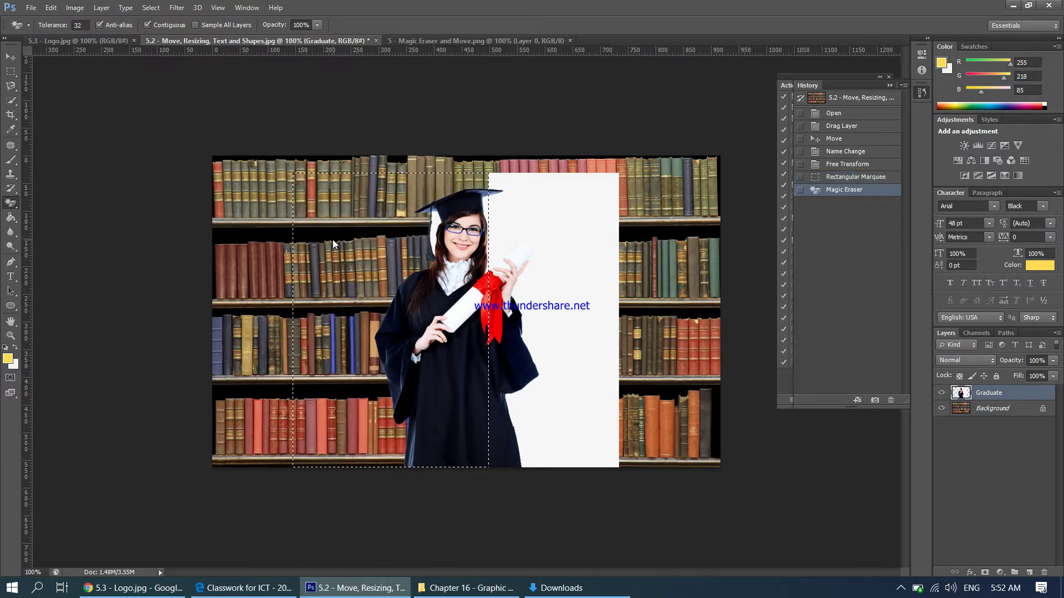
pyautogui.click(437, 212)
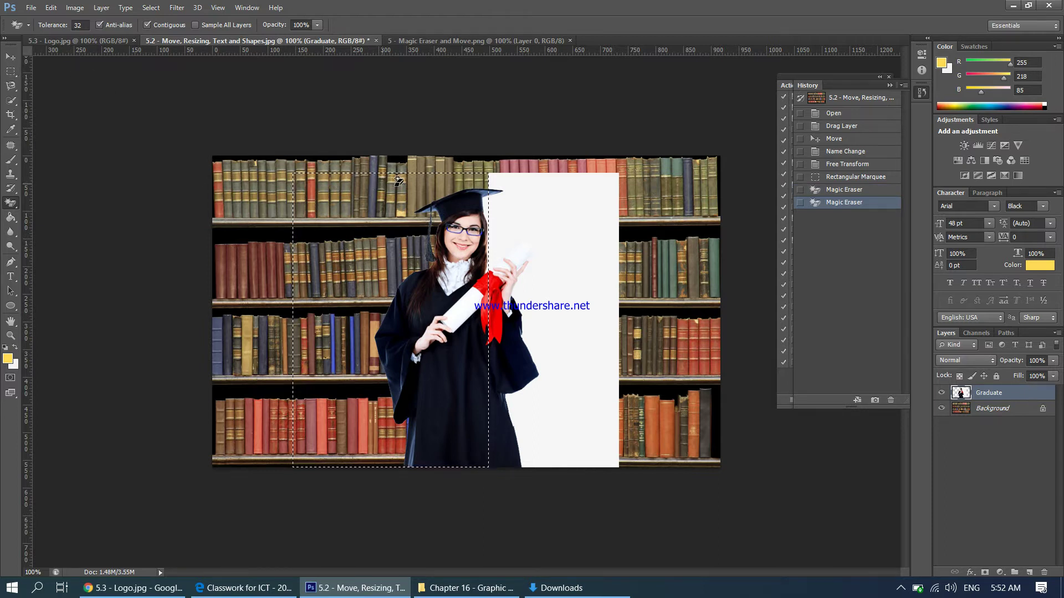
pyautogui.click(10, 71)
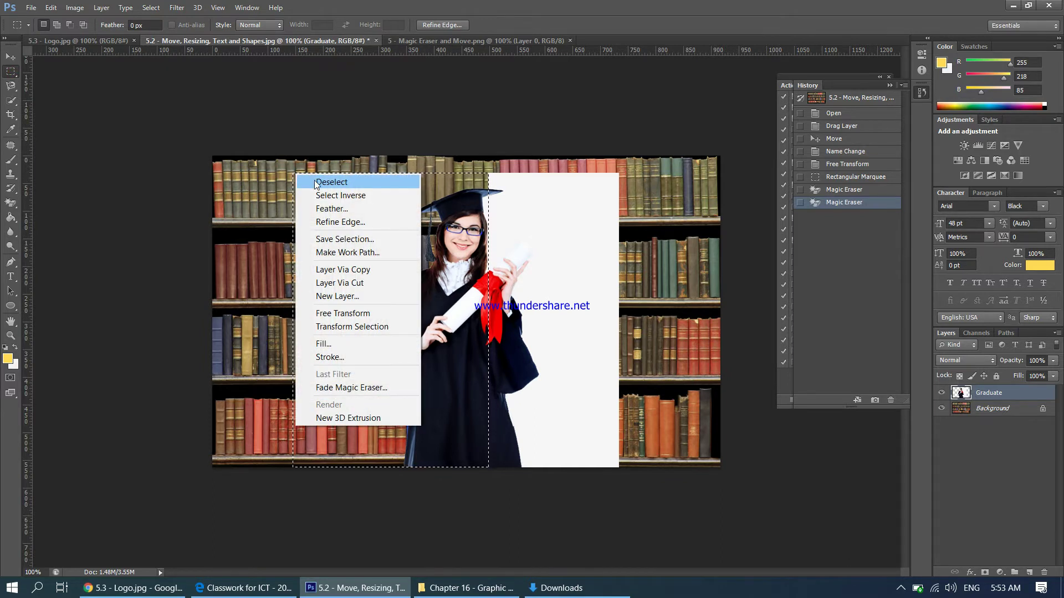
pyautogui.click(315, 182)
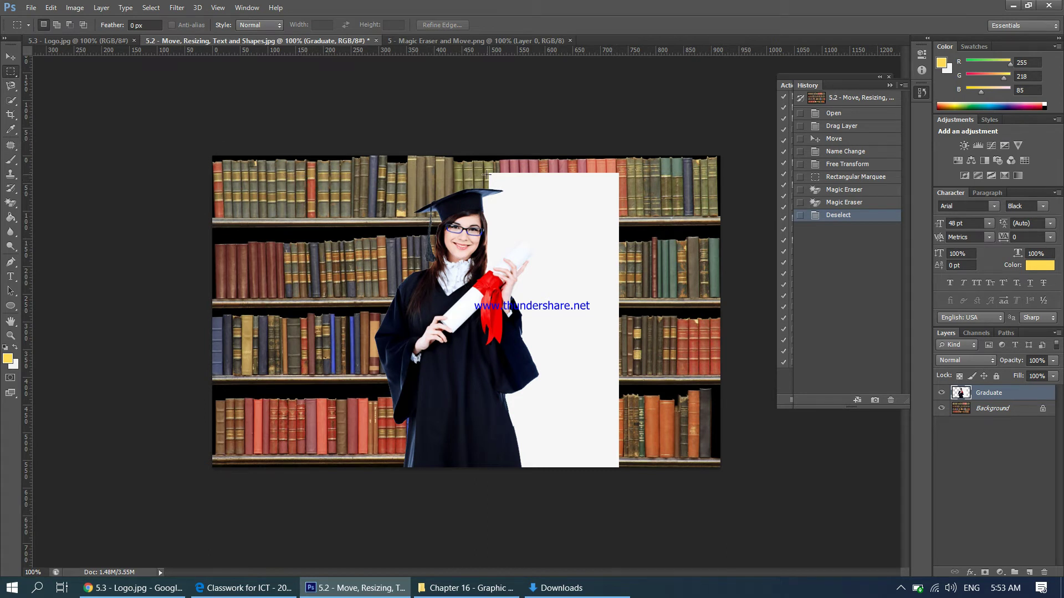
pyautogui.moveTo(488, 174); pyautogui.dragTo(620, 242)
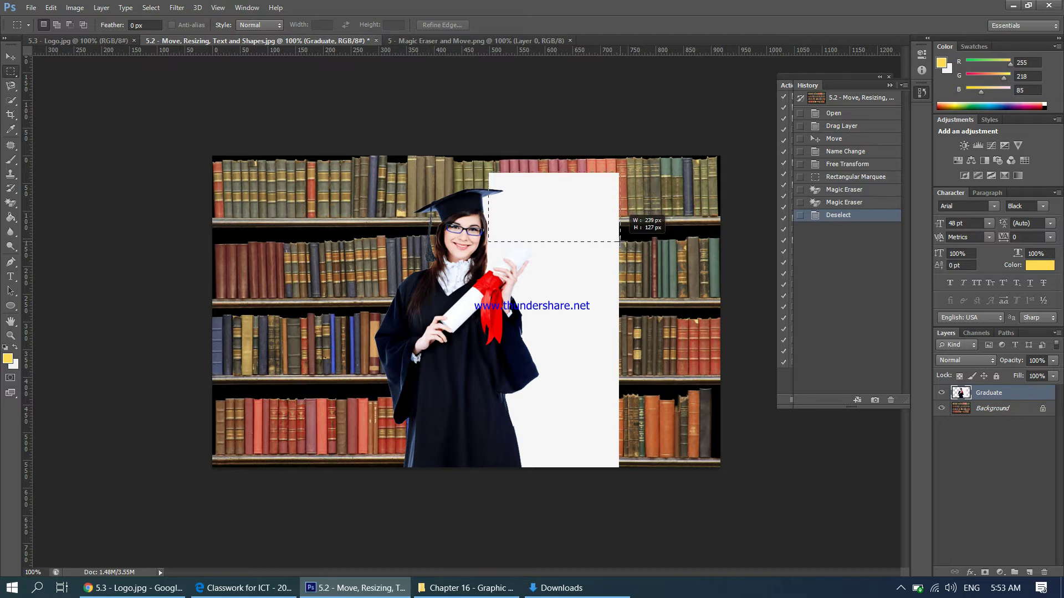
pyautogui.moveTo(620, 242); pyautogui.dragTo(621, 244)
pyautogui.rightClick(607, 245)
pyautogui.click(615, 250)
# - Marquee-select the area right of the cap and above the diploma, erase its white backdrop with the Magic Eraser, and deselect
pyautogui.moveTo(464, 167); pyautogui.dragTo(617, 239)
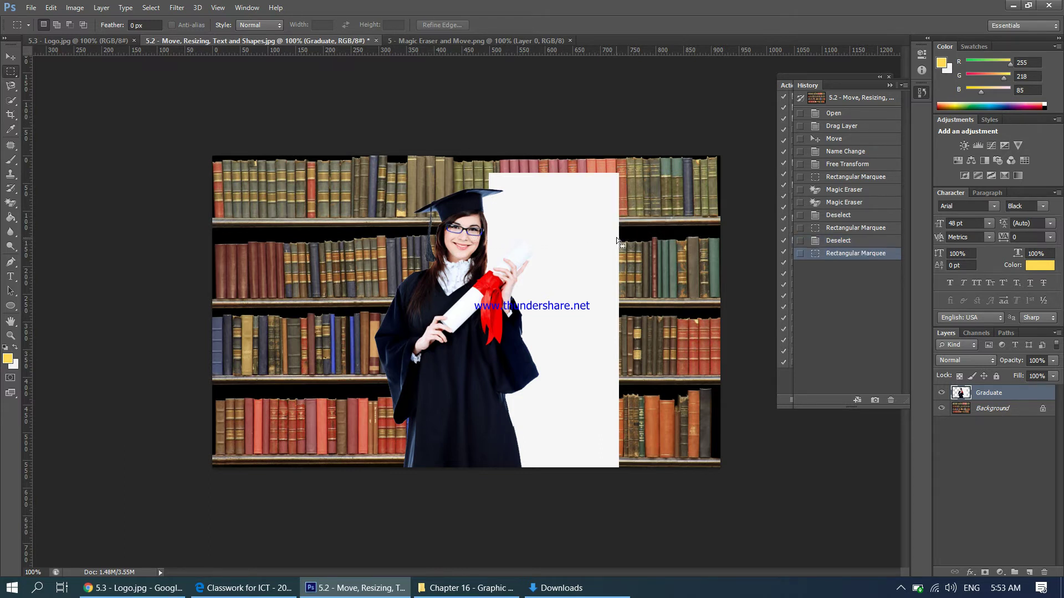
pyautogui.click(10, 203)
pyautogui.click(543, 216)
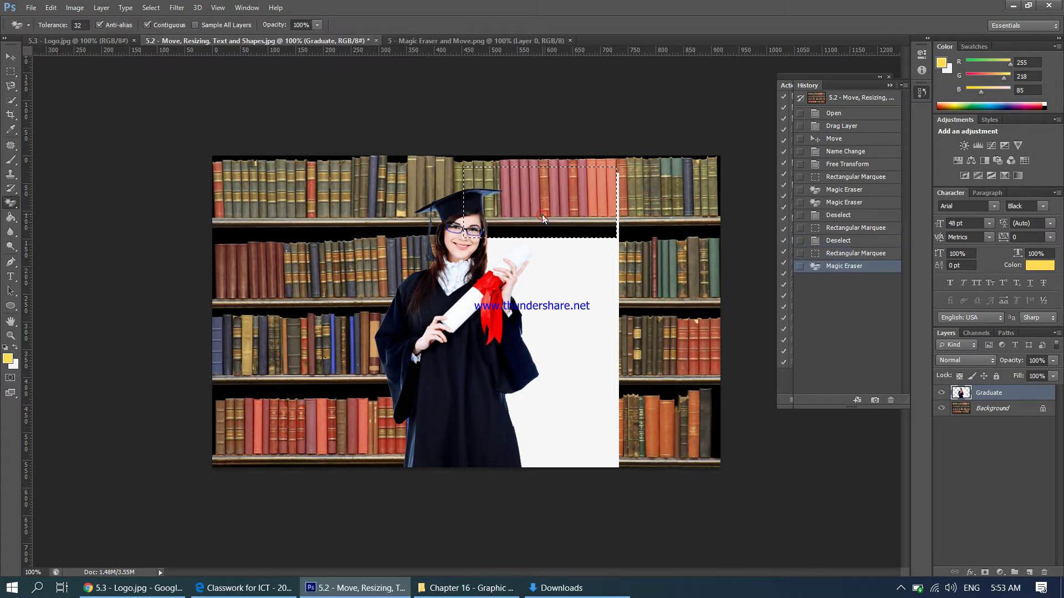
pyautogui.click(11, 71)
pyautogui.rightClick(522, 169)
pyautogui.click(538, 175)
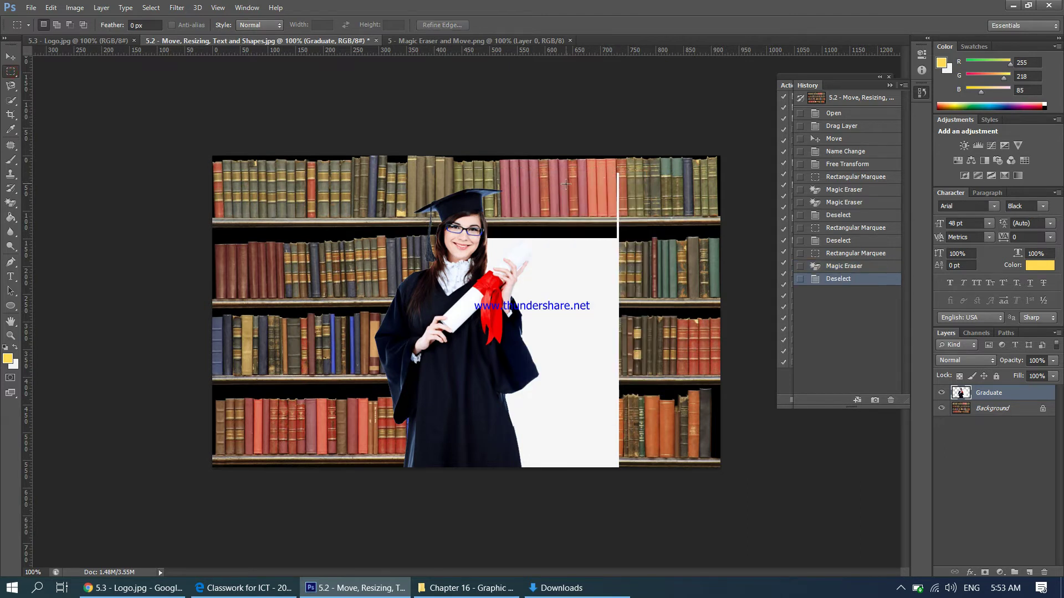
pyautogui.moveTo(595, 268); pyautogui.dragTo(614, 334)
pyautogui.rightClick(598, 338)
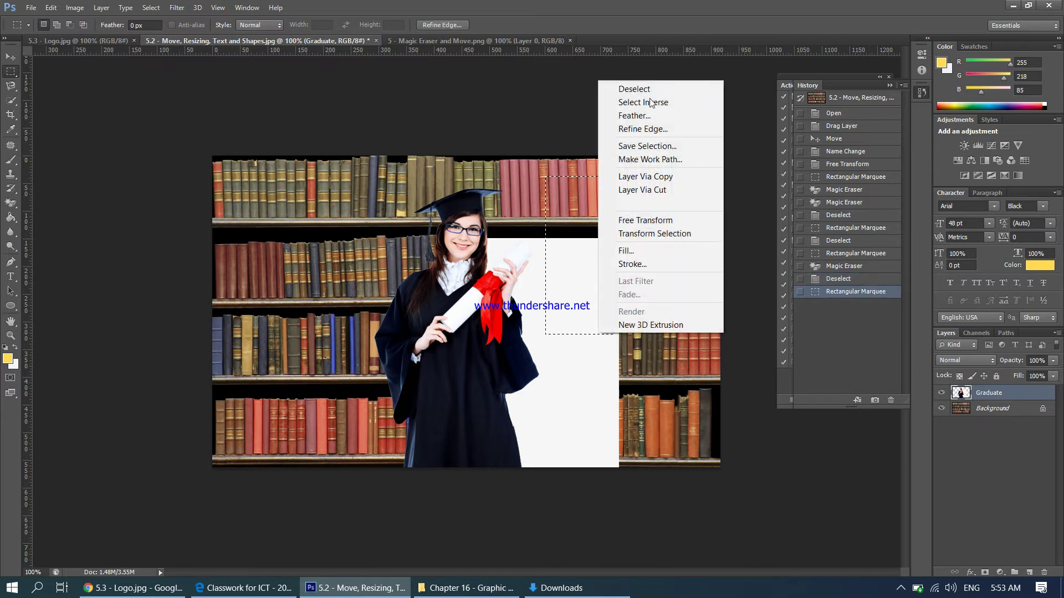
pyautogui.click(650, 90)
pyautogui.hotkey('ctrl', '+')
pyautogui.hotkey('ctrl', '+')
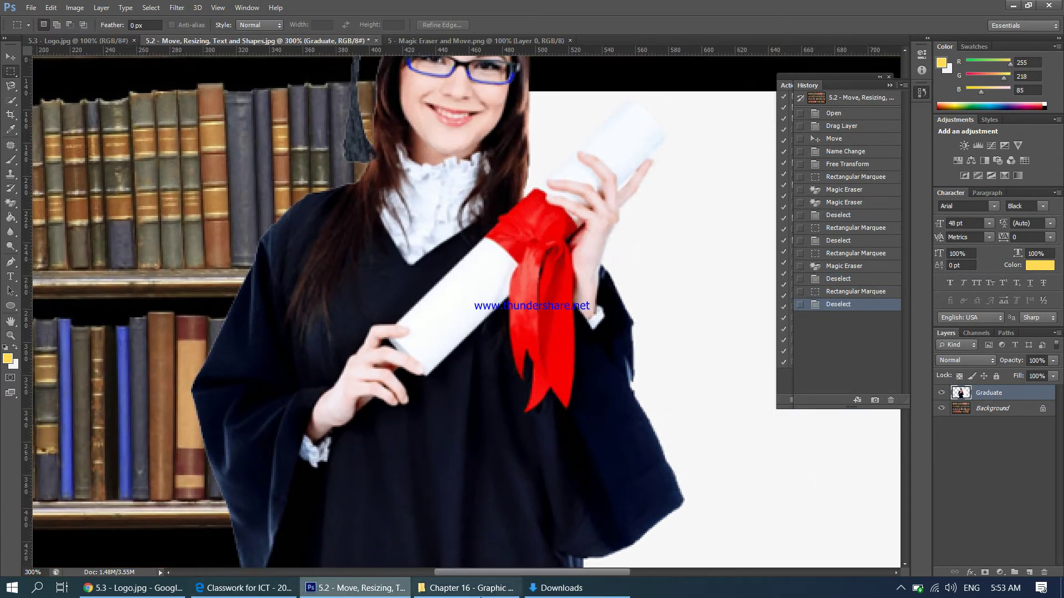
pyautogui.moveTo(482, 573); pyautogui.dragTo(580, 587)
pyautogui.scroll(5, 413, 464)
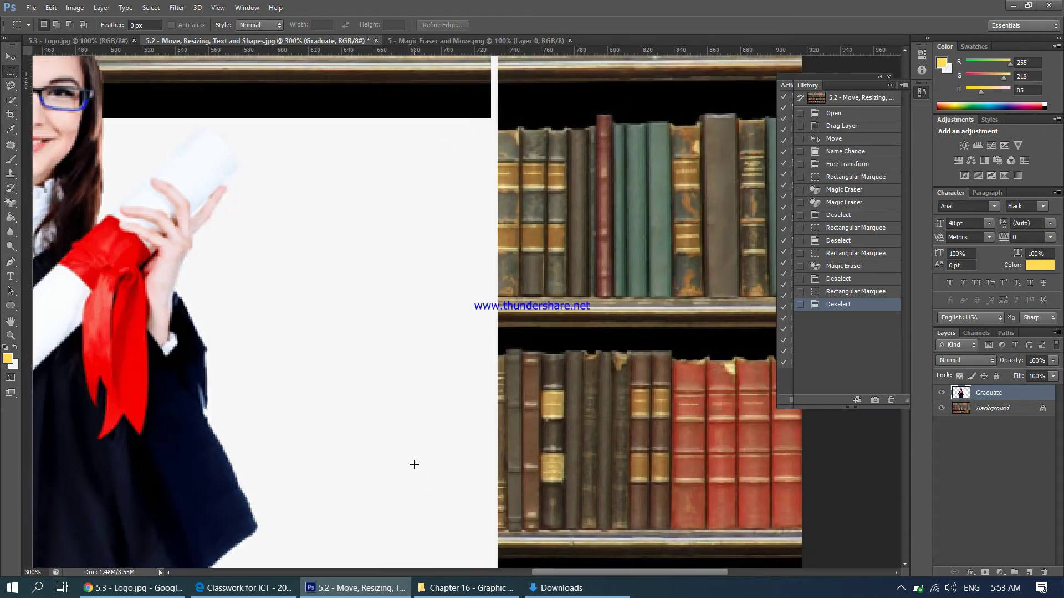
pyautogui.scroll(1, 394, 384)
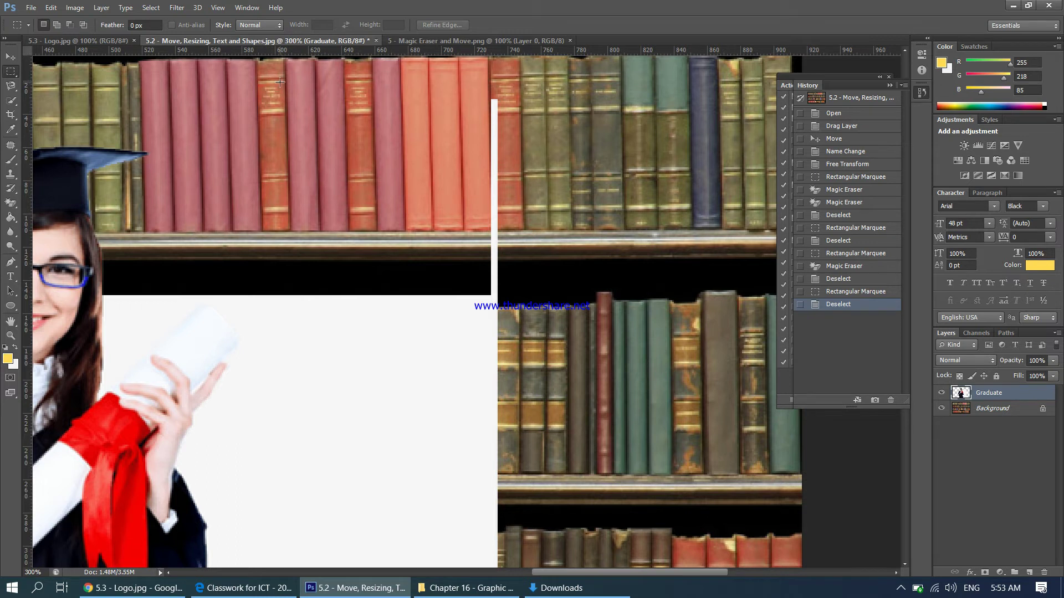
pyautogui.moveTo(282, 250); pyautogui.dragTo(523, 519)
pyautogui.rightClick(523, 519)
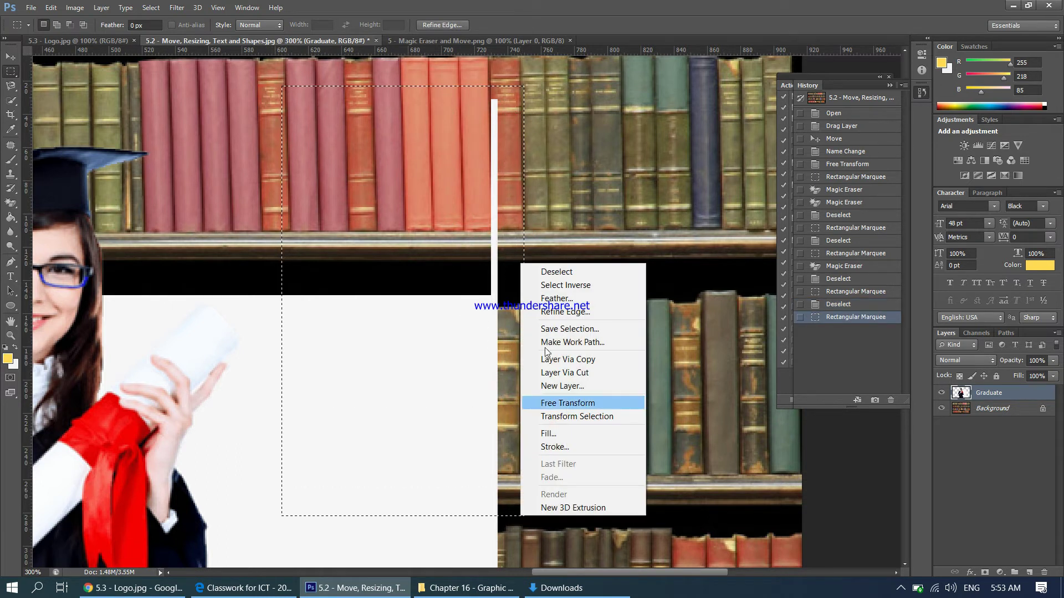
pyautogui.click(547, 273)
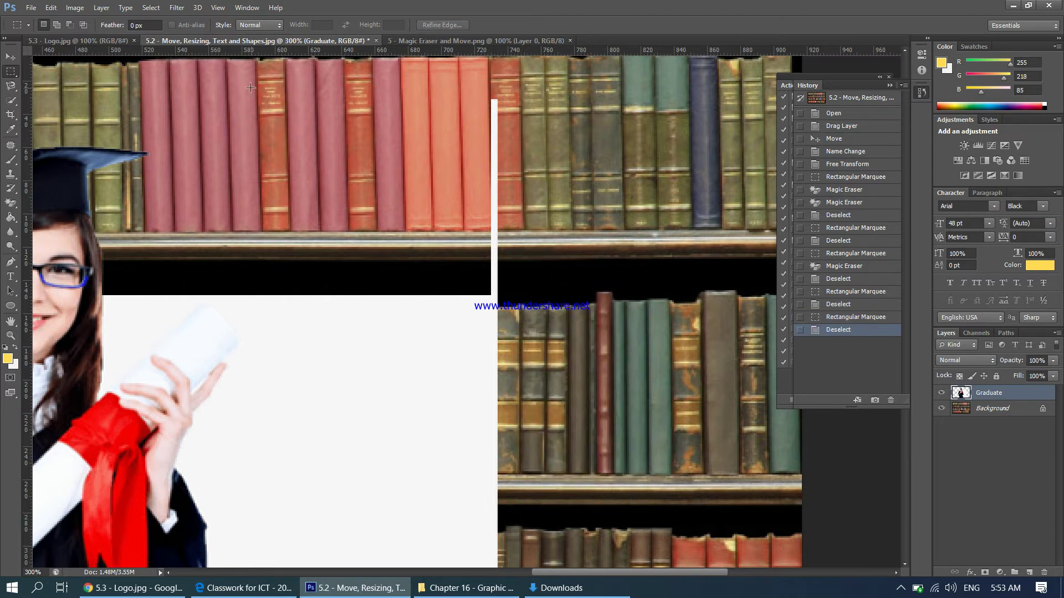
# - Marquee-select the graduate picture's outer right strip down past the canvas bottom, erase its white backdrop with the Magic Eraser, and deselect
pyautogui.moveTo(250, 100); pyautogui.dragTo(528, 492)
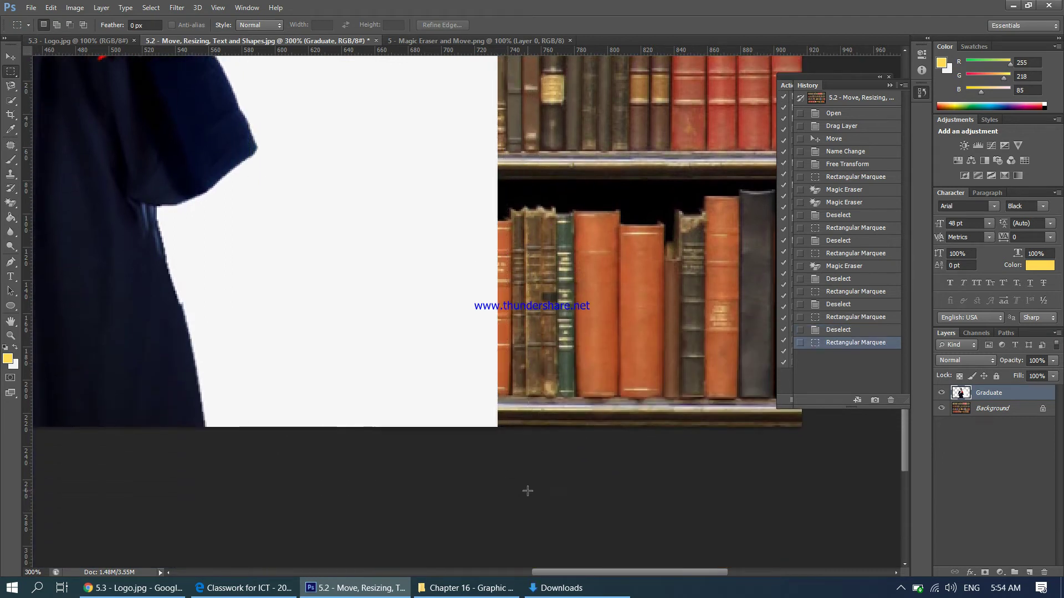
pyautogui.click(10, 203)
pyautogui.click(459, 256)
pyautogui.scroll(5, 461, 263)
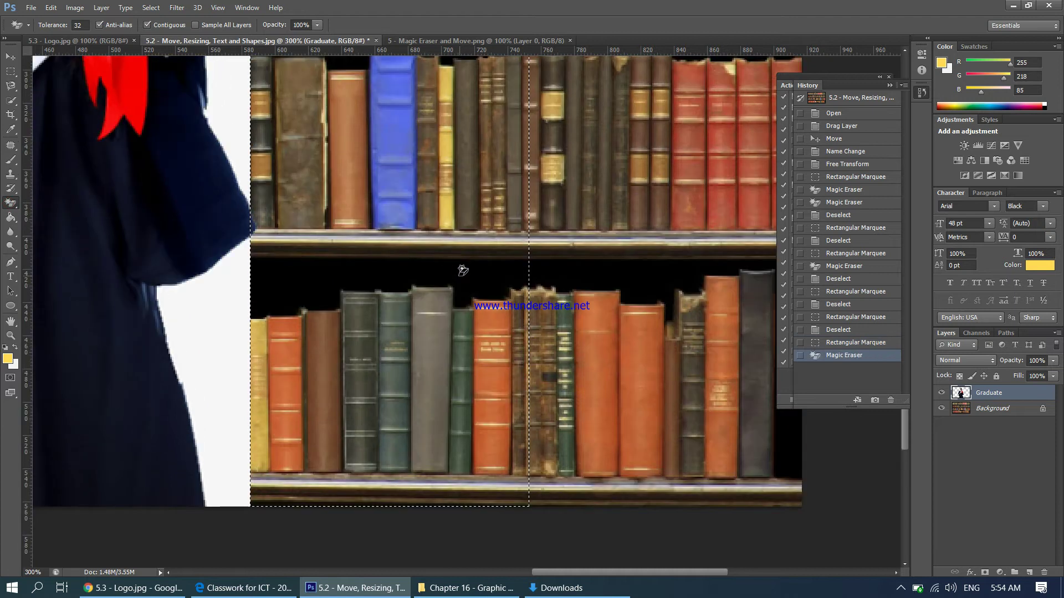
pyautogui.hotkey('ctrl', '-')
pyautogui.hotkey('ctrl', '-')
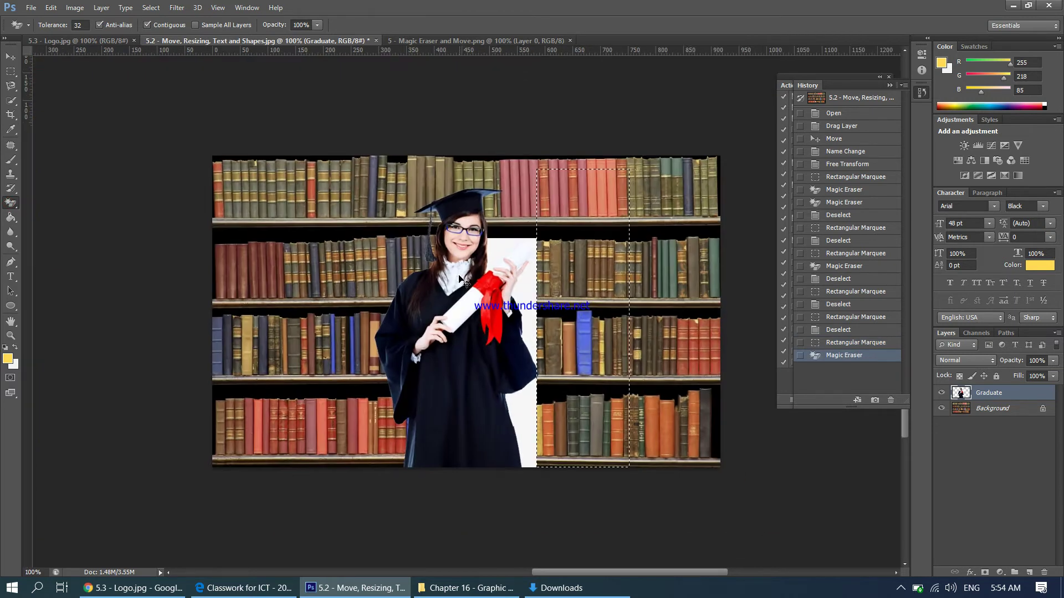
pyautogui.click(10, 71)
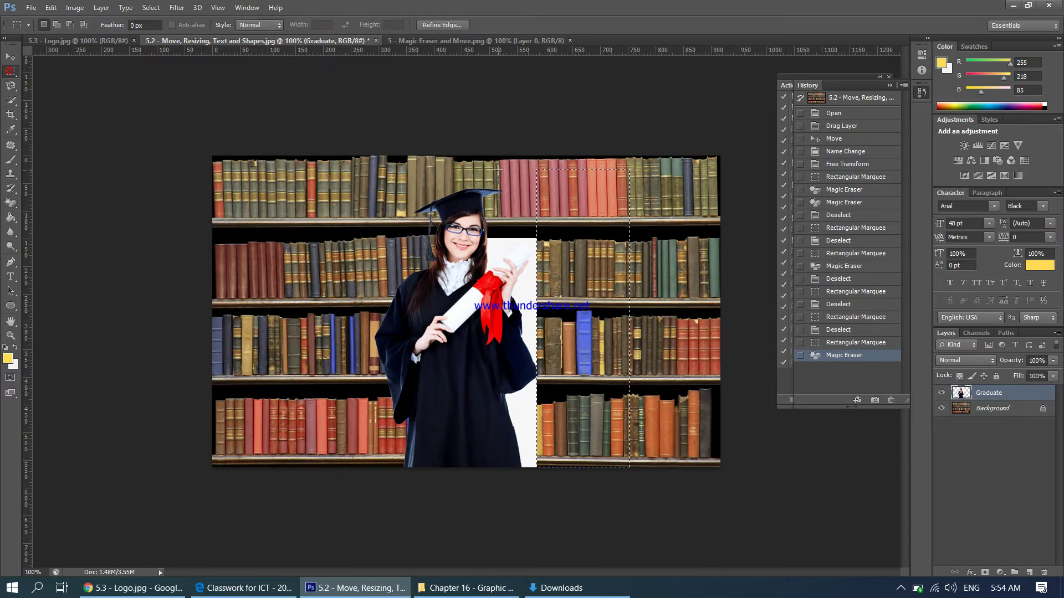
pyautogui.rightClick(553, 174)
pyautogui.click(561, 174)
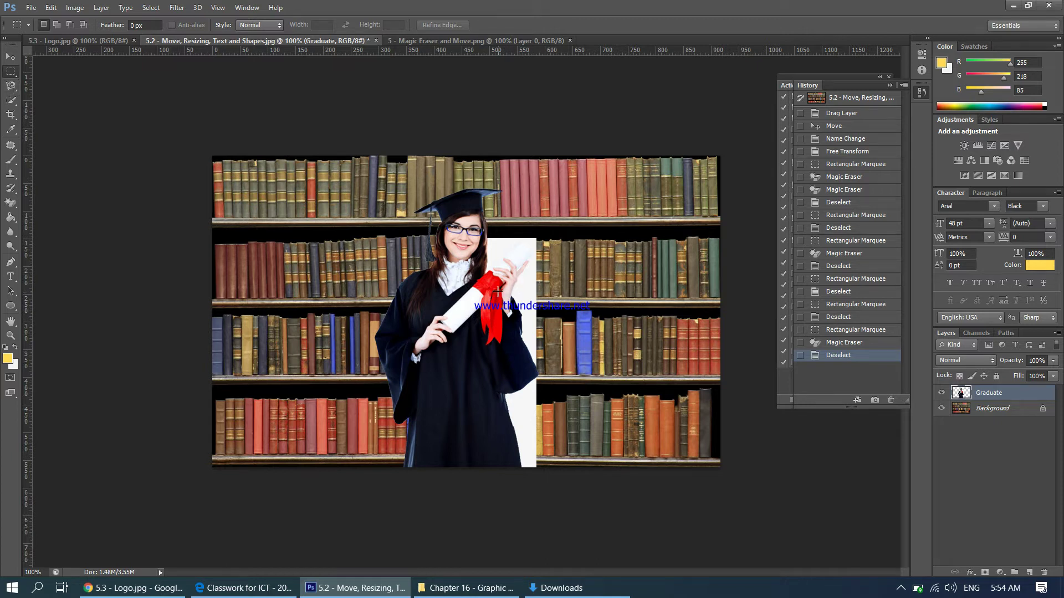
# - Marquee-select the area right of the gown below the raised hand, erase both white patches around the sleeve with the Magic Eraser, and deselect
pyautogui.moveTo(541, 360); pyautogui.dragTo(561, 491)
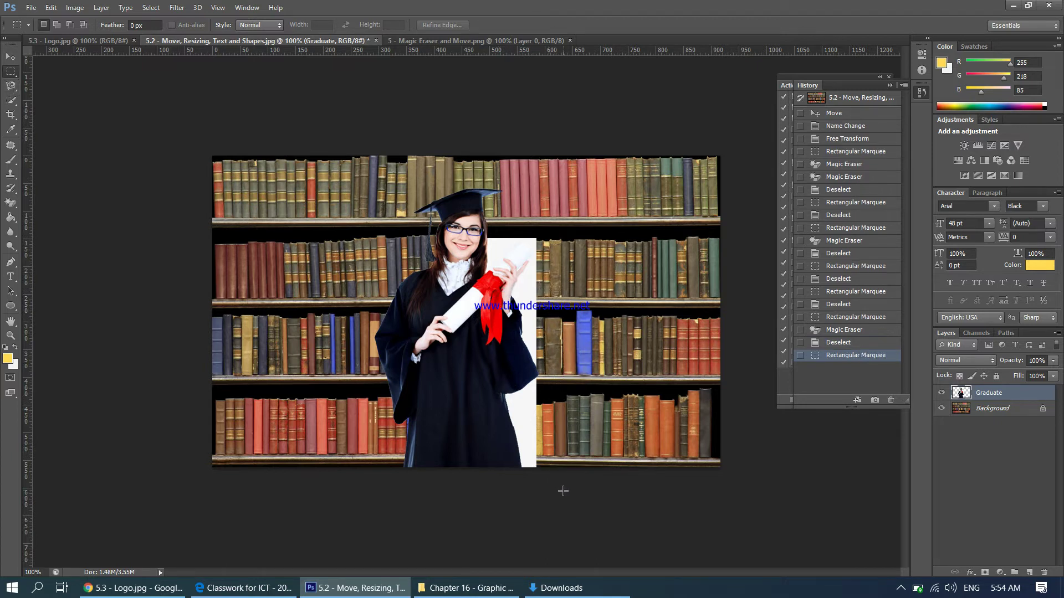
pyautogui.click(11, 203)
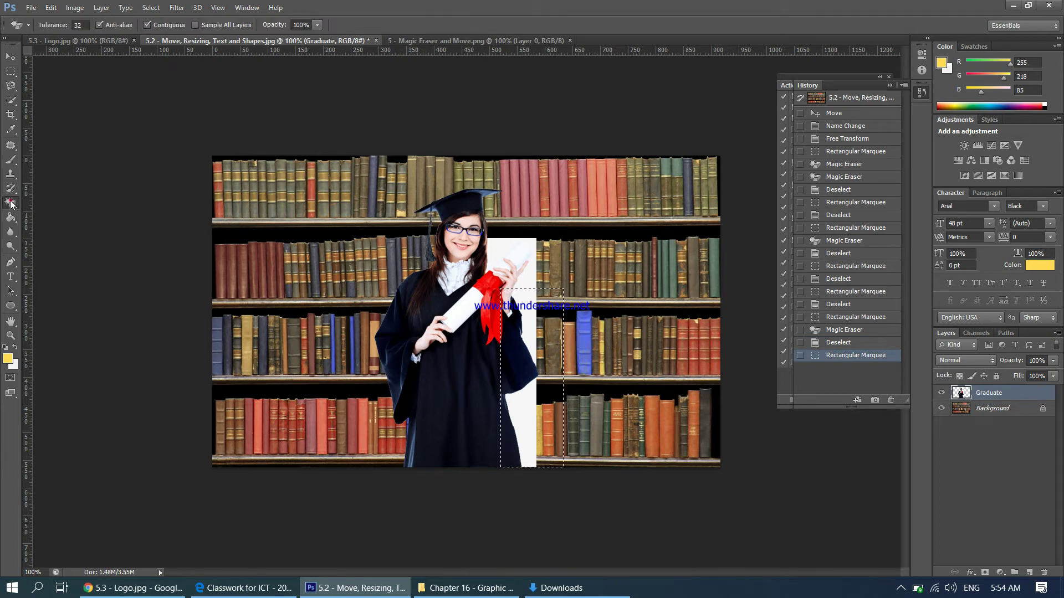
pyautogui.click(521, 414)
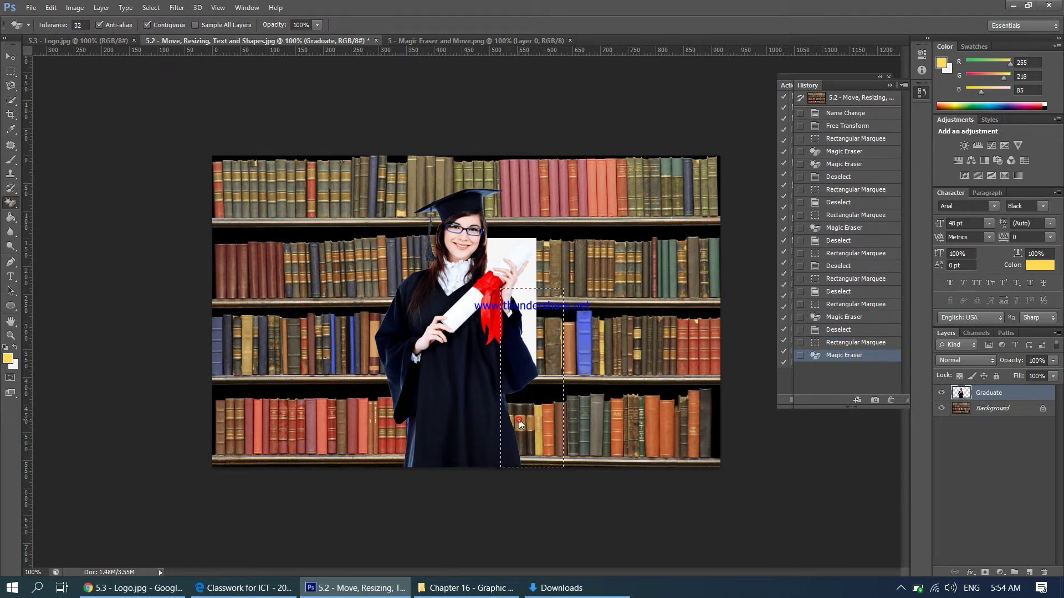
pyautogui.click(530, 302)
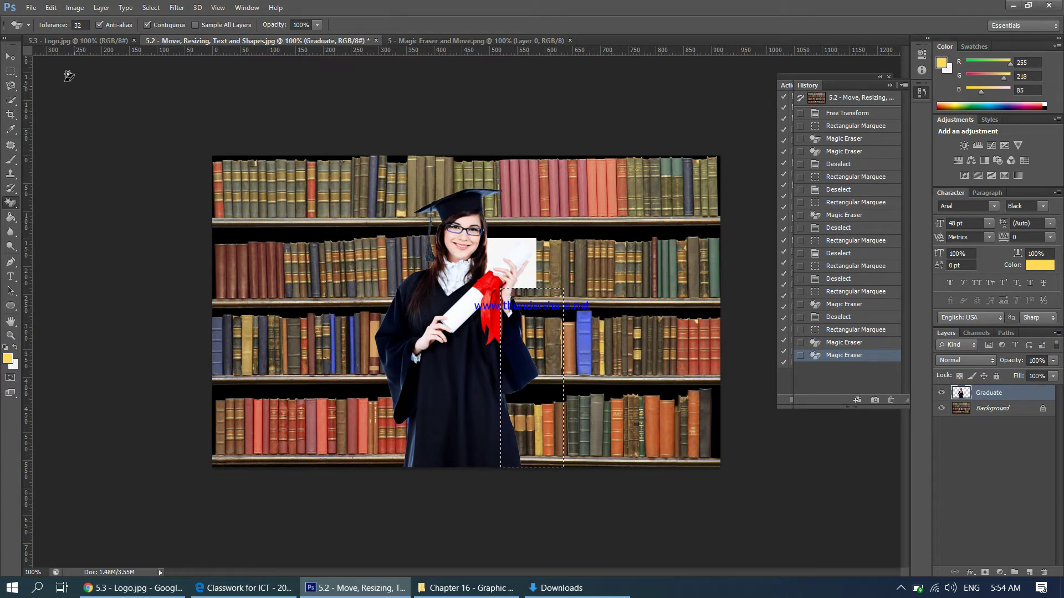
pyautogui.click(11, 72)
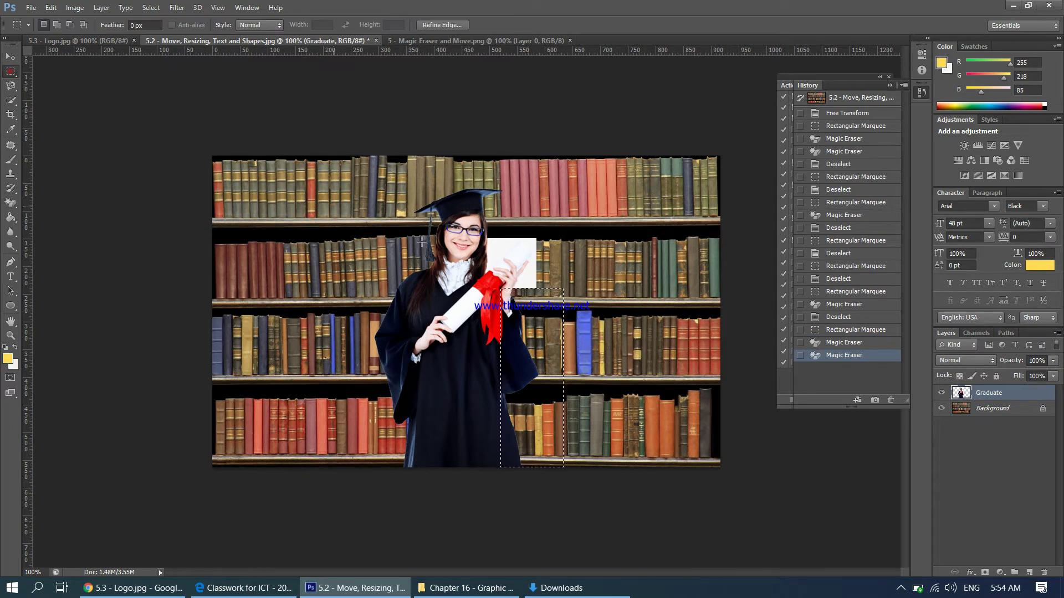
pyautogui.rightClick(542, 292)
pyautogui.click(552, 297)
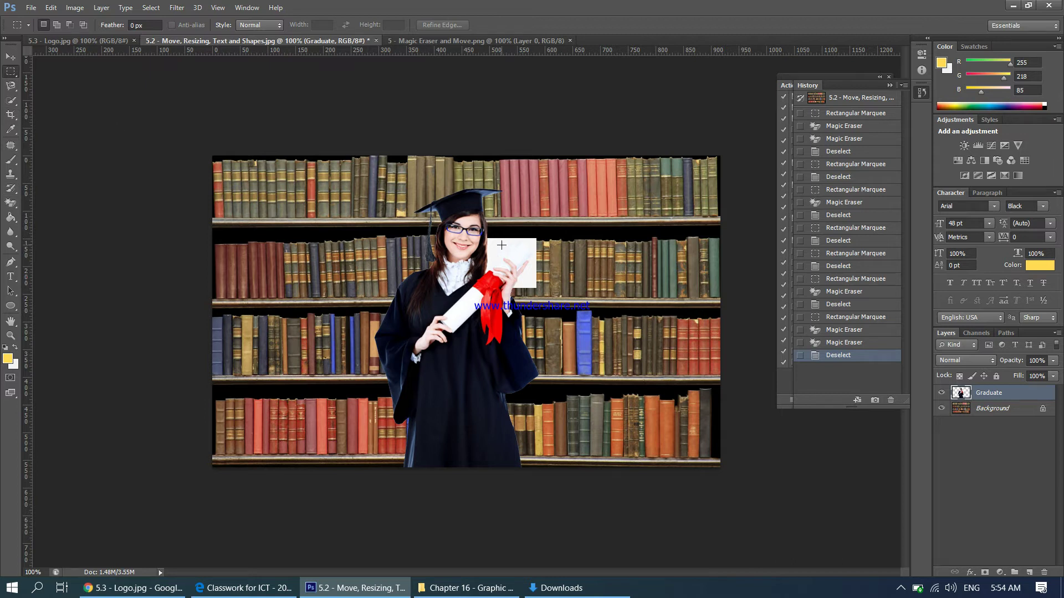
# - Marquee-select a thin strip between the hair and the diploma's top end, and erase its white backdrop with the Magic Eraser
pyautogui.moveTo(486, 236); pyautogui.dragTo(517, 244)
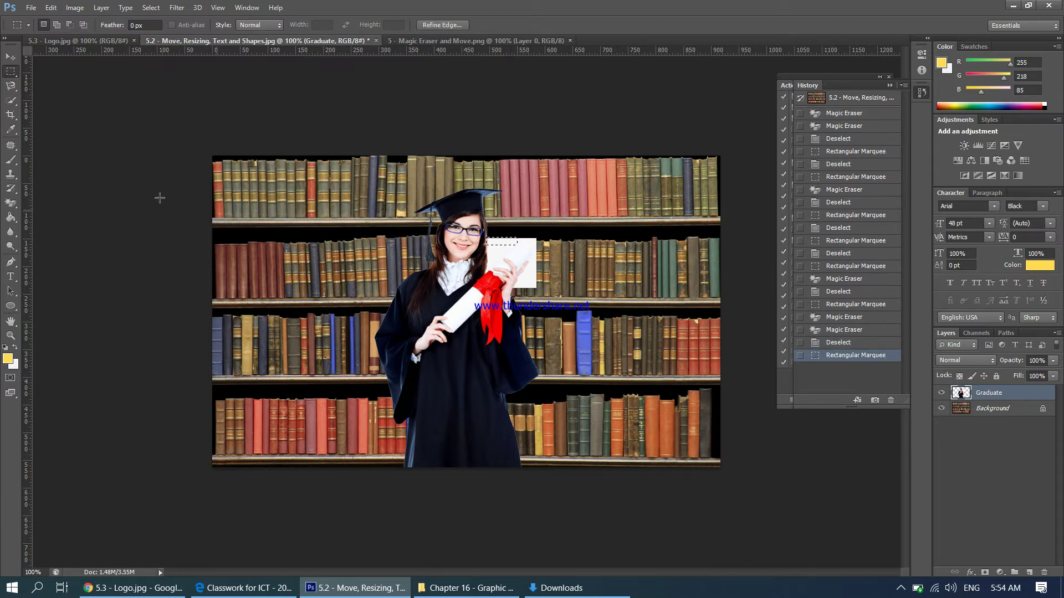
pyautogui.click(10, 202)
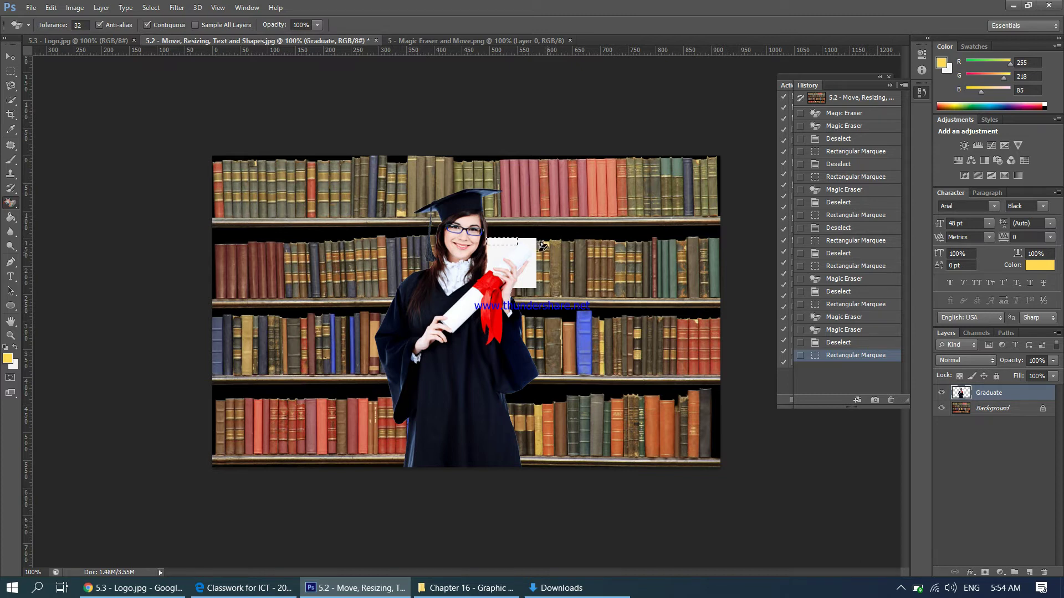
pyautogui.click(507, 240)
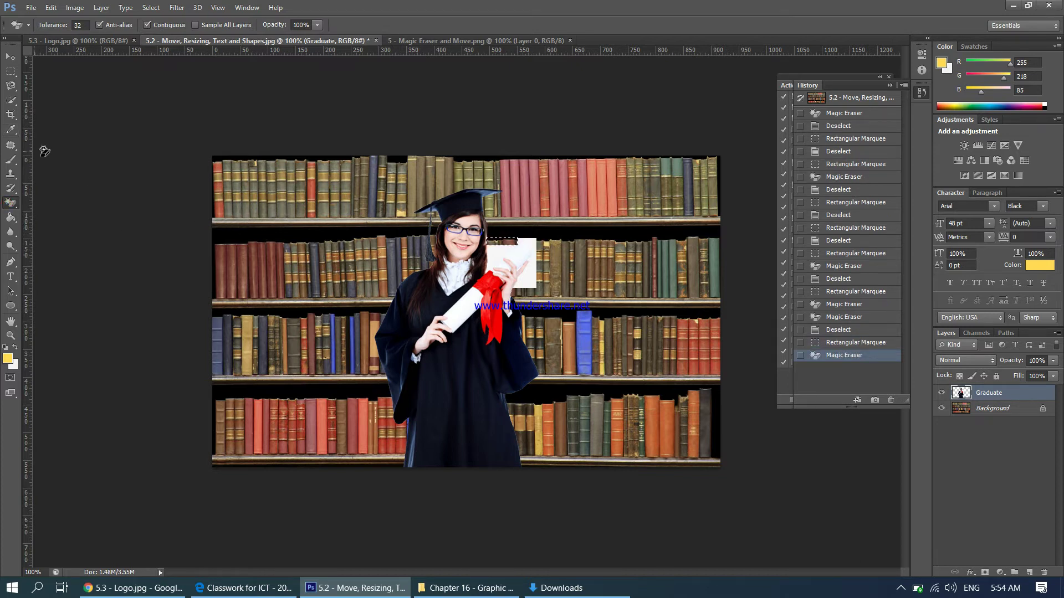
# - Marquee-select the white strip right of the raised fingertip and below the diploma's end, erase it with the Magic Eraser, and deselect
pyautogui.hotkey('ctrl', '+')
pyautogui.hotkey('ctrl', '+')
pyautogui.hotkey('ctrl', '+')
pyautogui.hotkey('ctrl', '+')
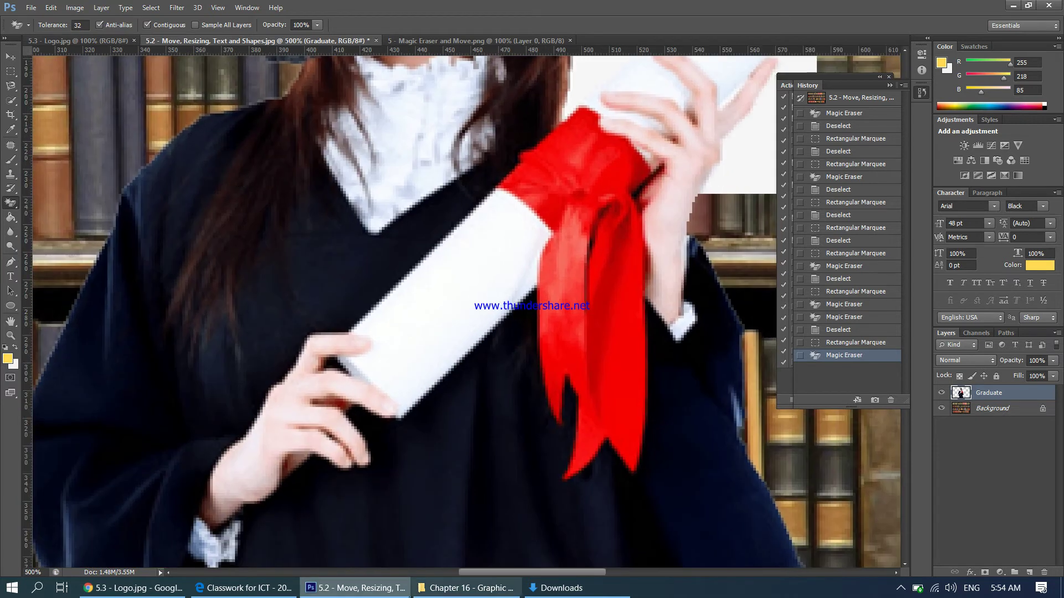
pyautogui.moveTo(491, 572); pyautogui.dragTo(555, 577)
pyautogui.scroll(3, 549, 381)
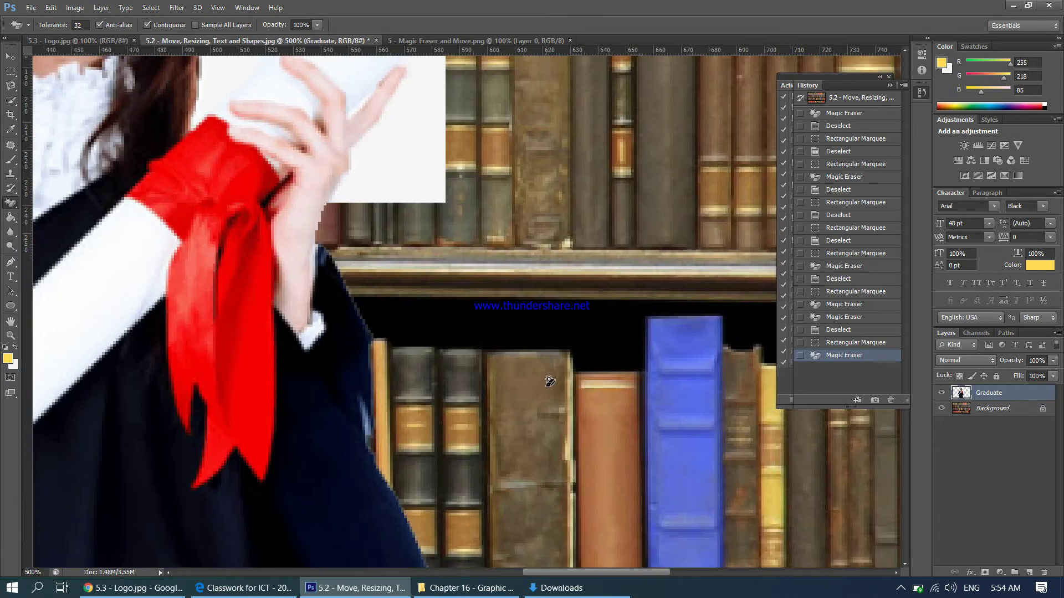
pyautogui.scroll(1, 548, 381)
pyautogui.press('m')
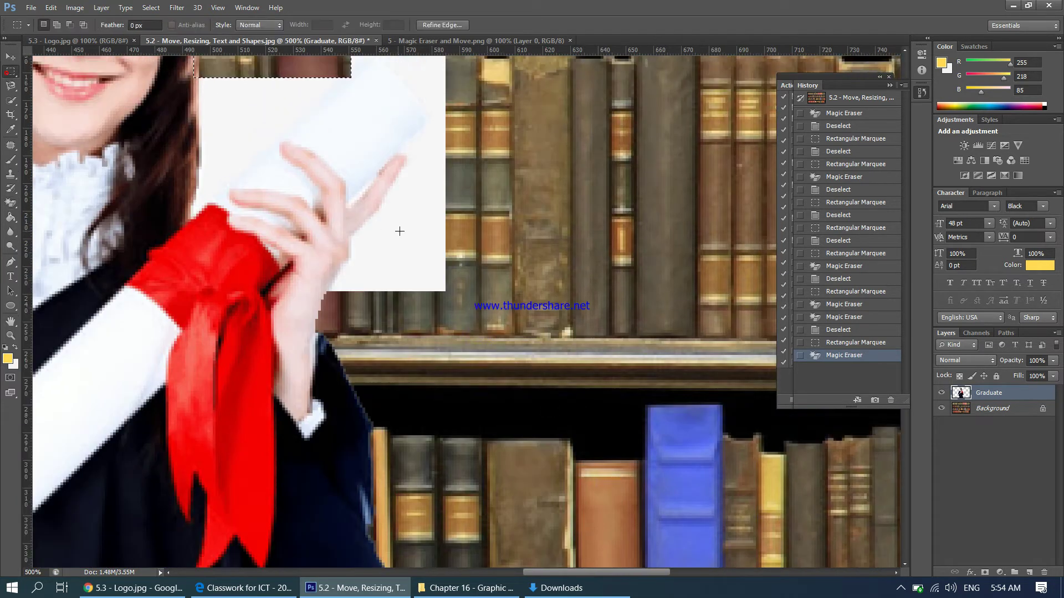
pyautogui.moveTo(402, 168); pyautogui.dragTo(466, 331)
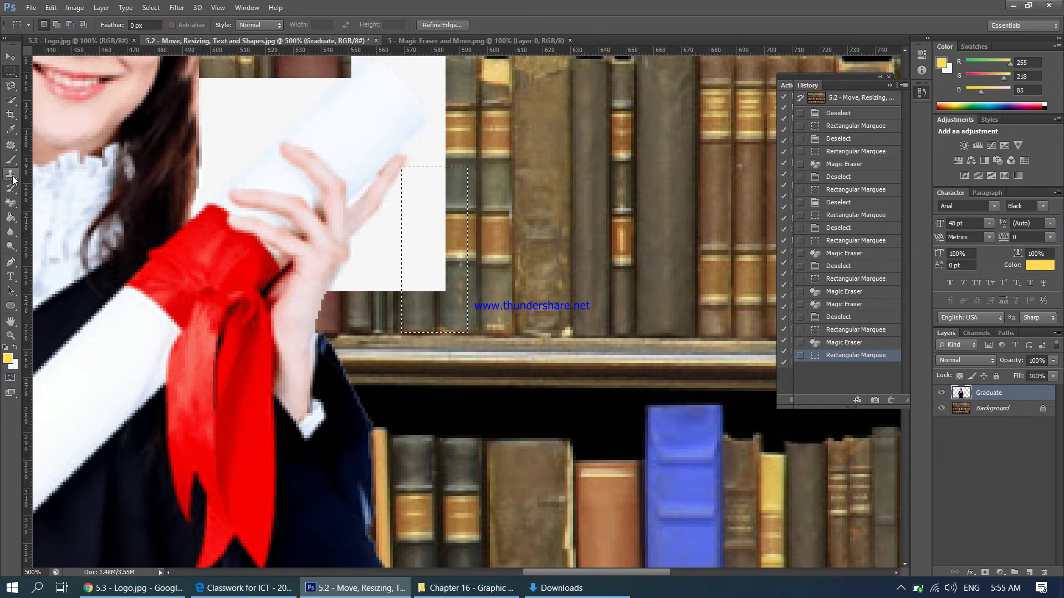
pyautogui.click(10, 202)
pyautogui.click(420, 237)
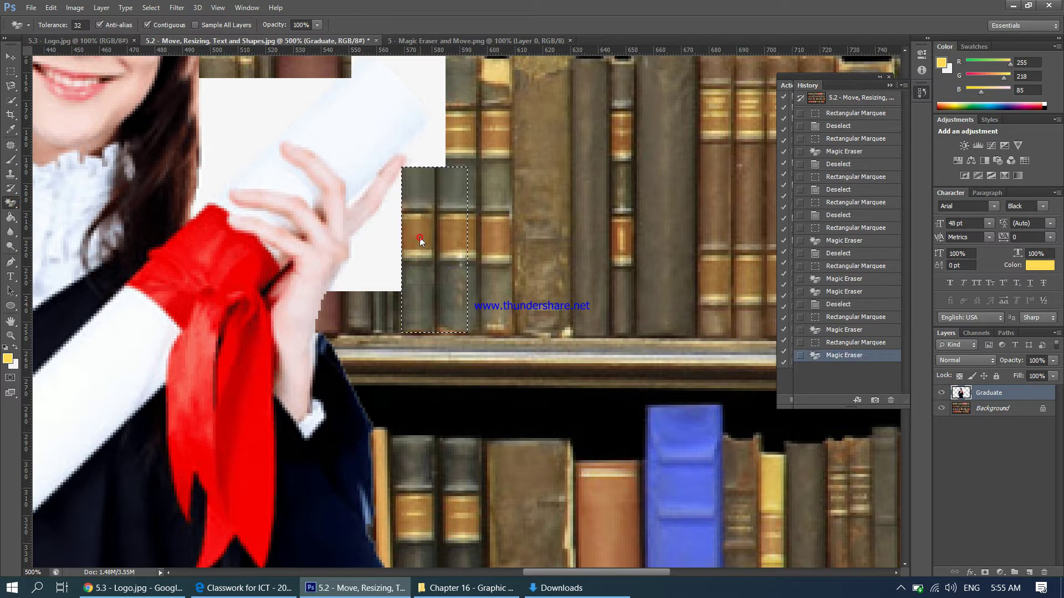
pyautogui.click(10, 71)
pyautogui.moveTo(355, 234); pyautogui.dragTo(412, 300)
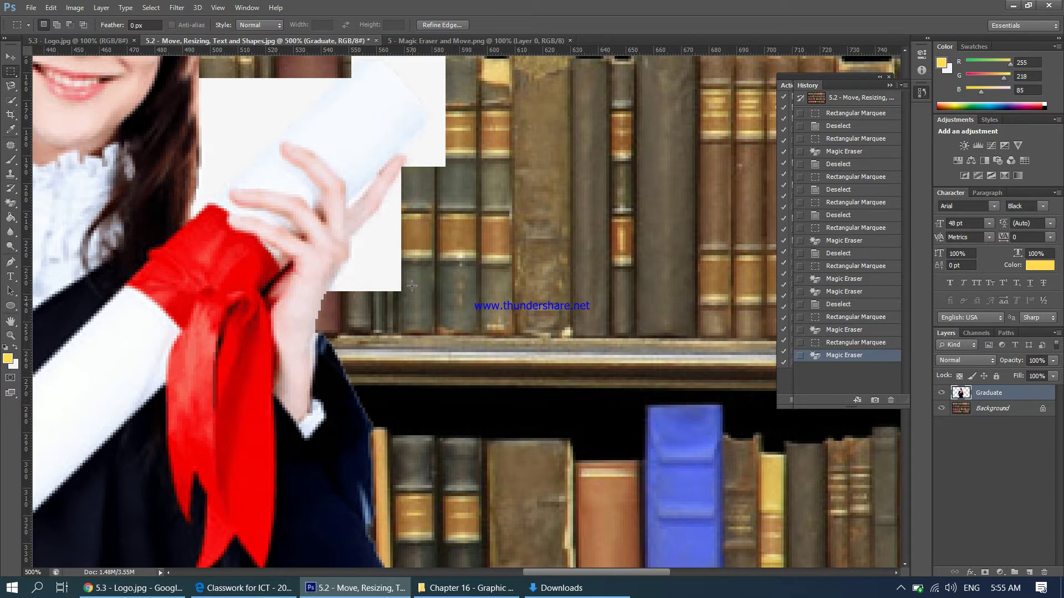
pyautogui.rightClick(406, 301)
pyautogui.click(429, 309)
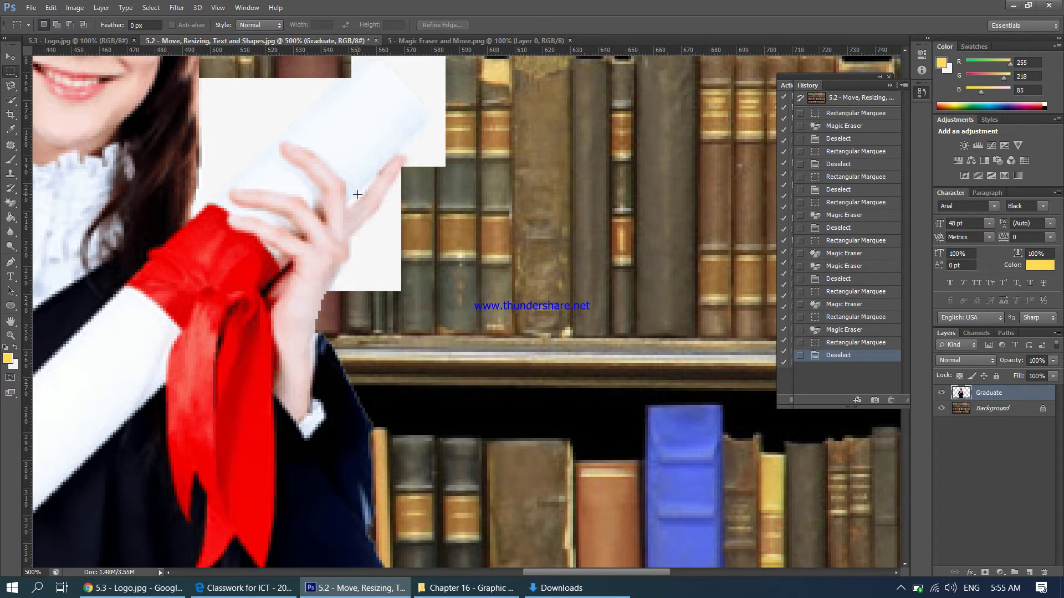
# - Marquee-select the white patch directly right of the raised hand, erase it with the Magic Eraser, and deselect
pyautogui.moveTo(357, 195); pyautogui.dragTo(429, 327)
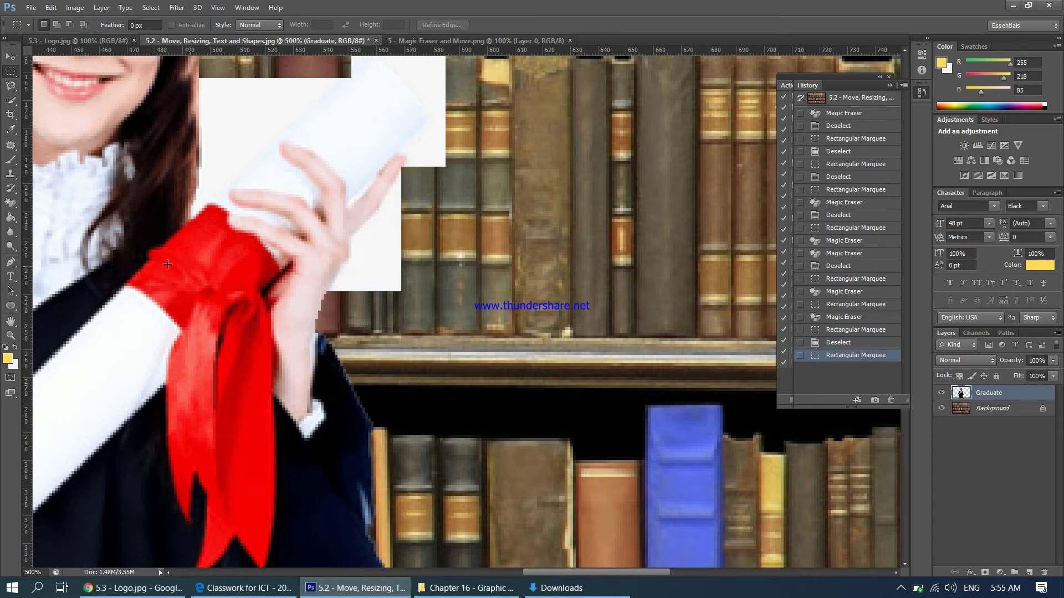
pyautogui.click(10, 202)
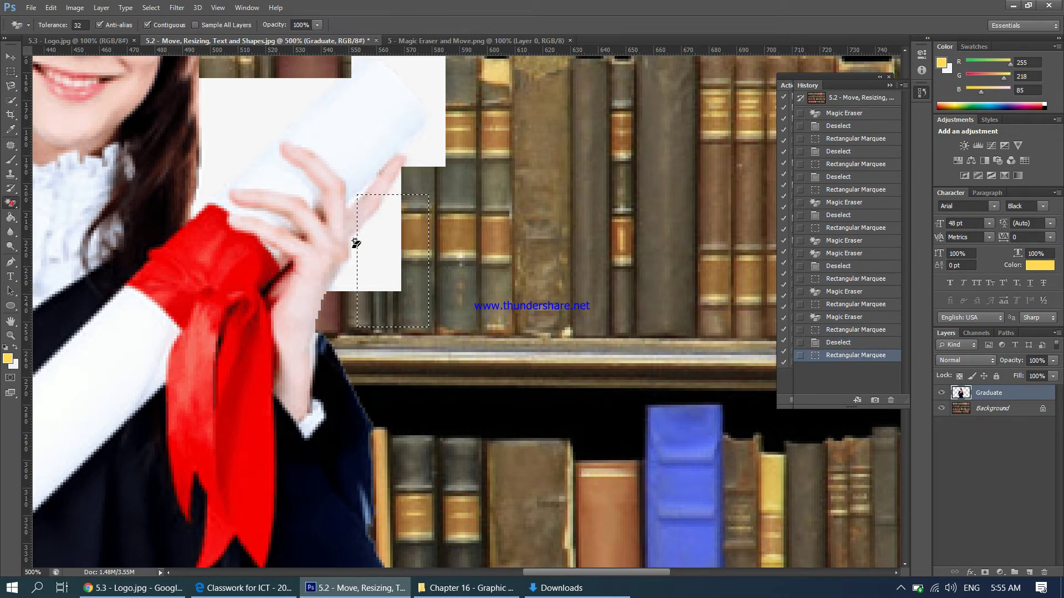
pyautogui.click(373, 266)
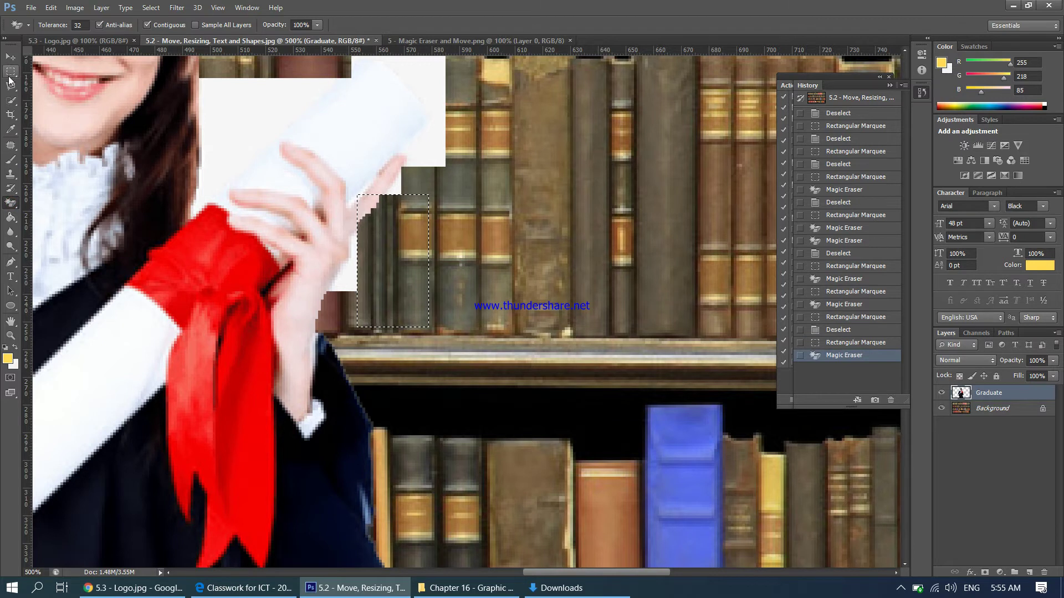
pyautogui.click(12, 209)
pyautogui.click(40, 204)
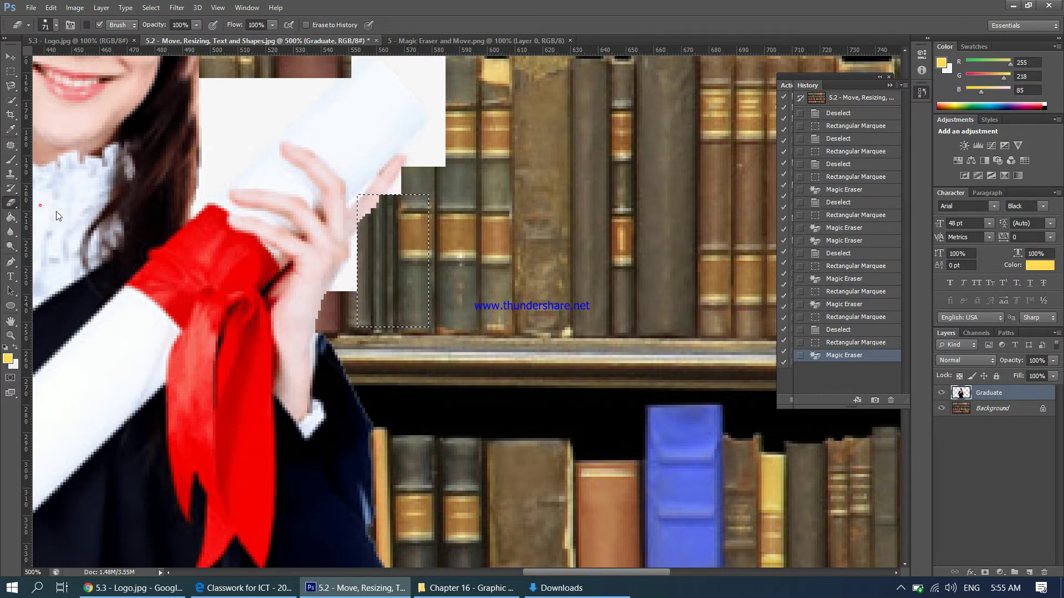
pyautogui.click(11, 71)
pyautogui.rightClick(391, 195)
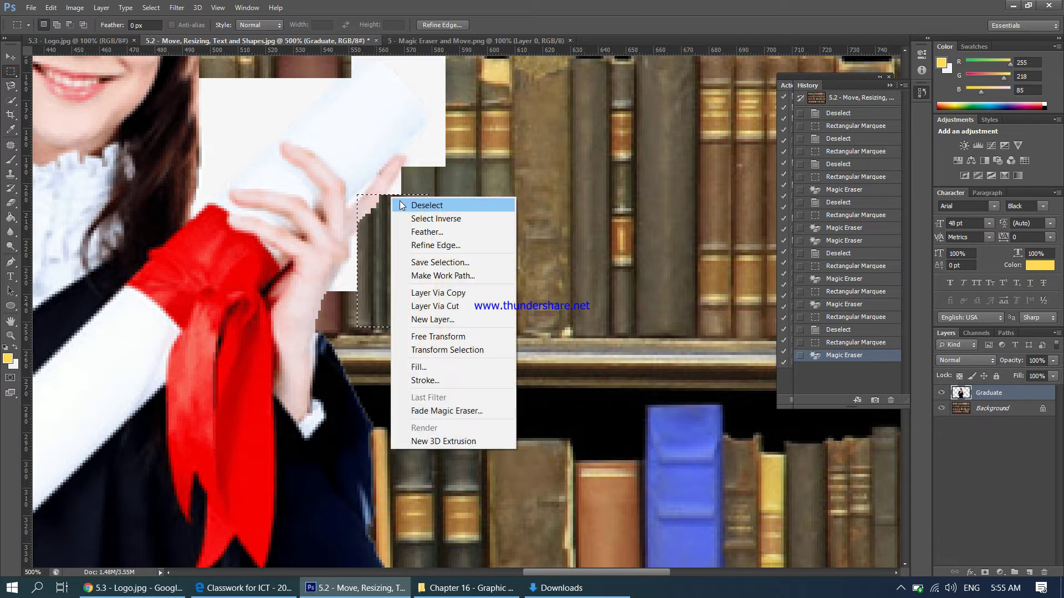
pyautogui.click(400, 201)
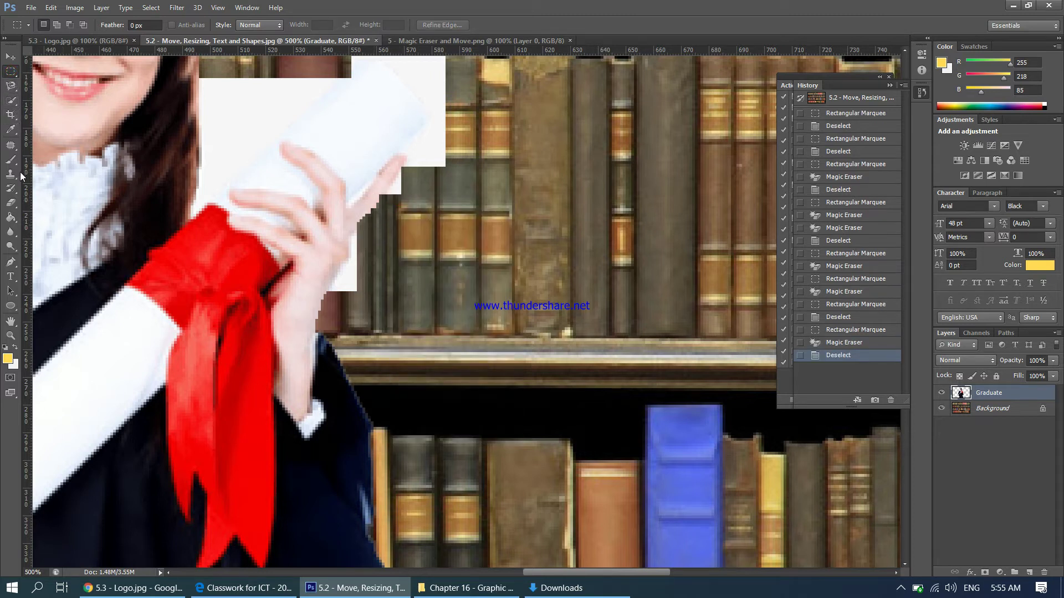
# - Set the Eraser tool's brush size to 11 px and brush away the white remnant beside the raised hand's wrist
pyautogui.moveTo(11, 202); pyautogui.dragTo(40, 205)
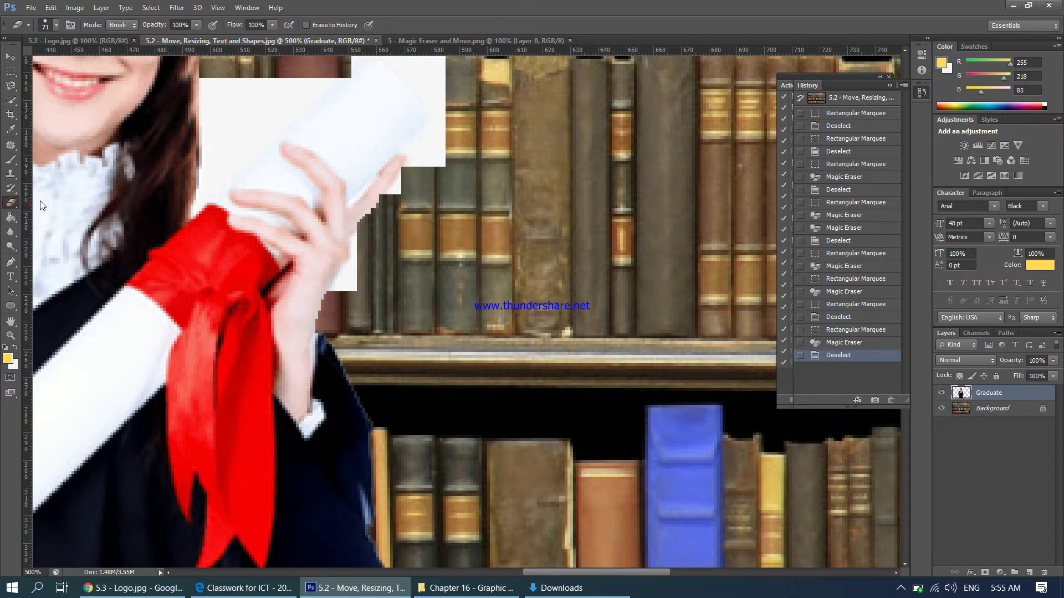
pyautogui.click(55, 24)
pyautogui.moveTo(58, 61); pyautogui.dragTo(43, 59)
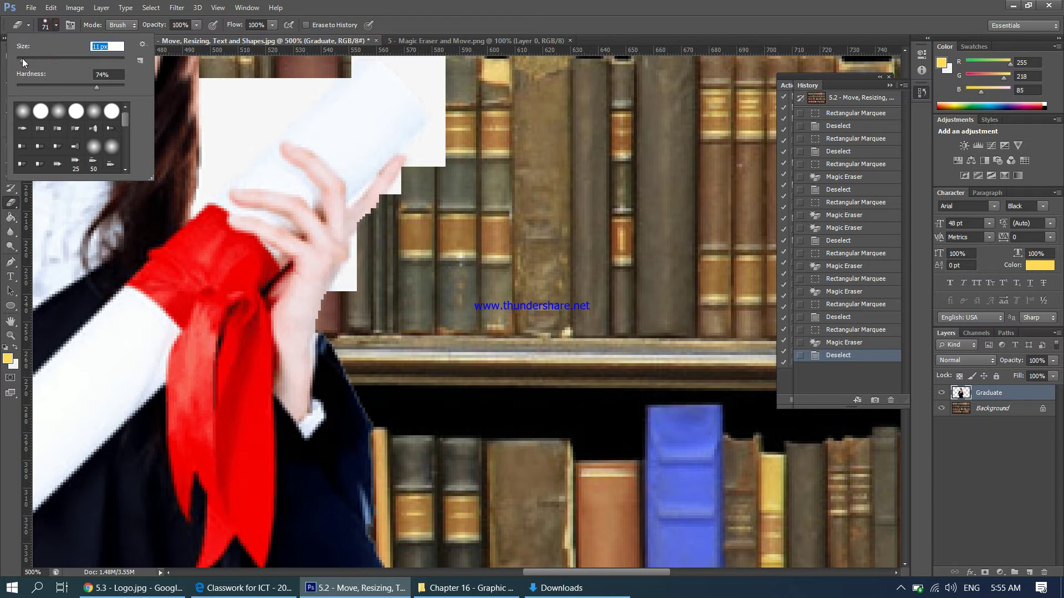
pyautogui.click(349, 285)
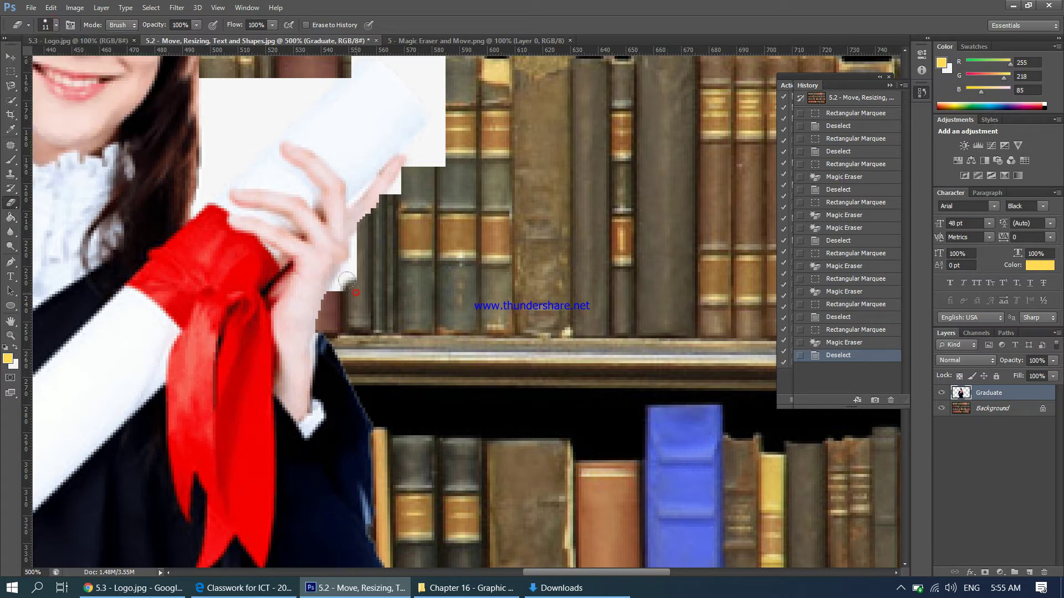
pyautogui.moveTo(338, 287); pyautogui.dragTo(356, 260)
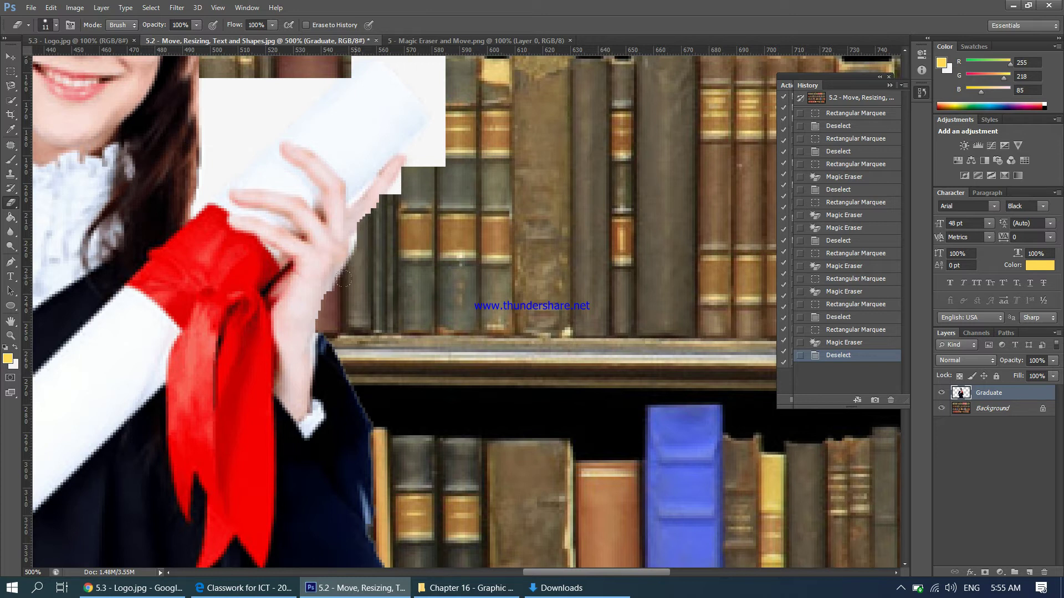
pyautogui.click(362, 239)
# - Brush away the remaining white backdrop around the diploma's upper end and beside the hair with the Eraser, keeping the diploma intact
pyautogui.scroll(5, 371, 128)
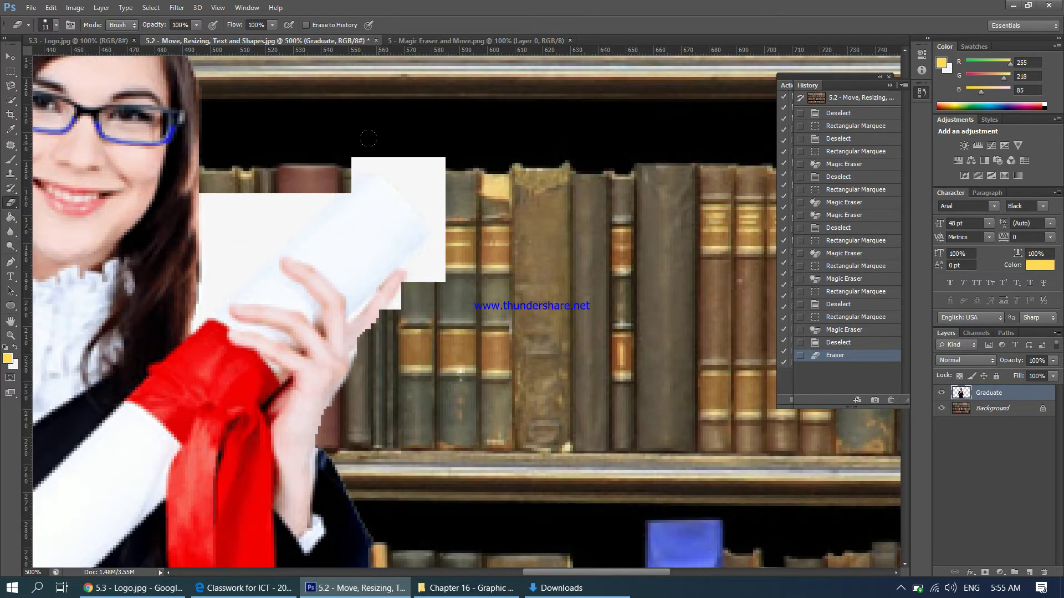
pyautogui.moveTo(354, 149)
pyautogui.mouseDown()
pyautogui.moveTo(382, 166)
pyautogui.moveTo(425, 166)
pyautogui.moveTo(437, 189)
pyautogui.moveTo(435, 271)
pyautogui.moveTo(422, 257)
pyautogui.mouseUp()
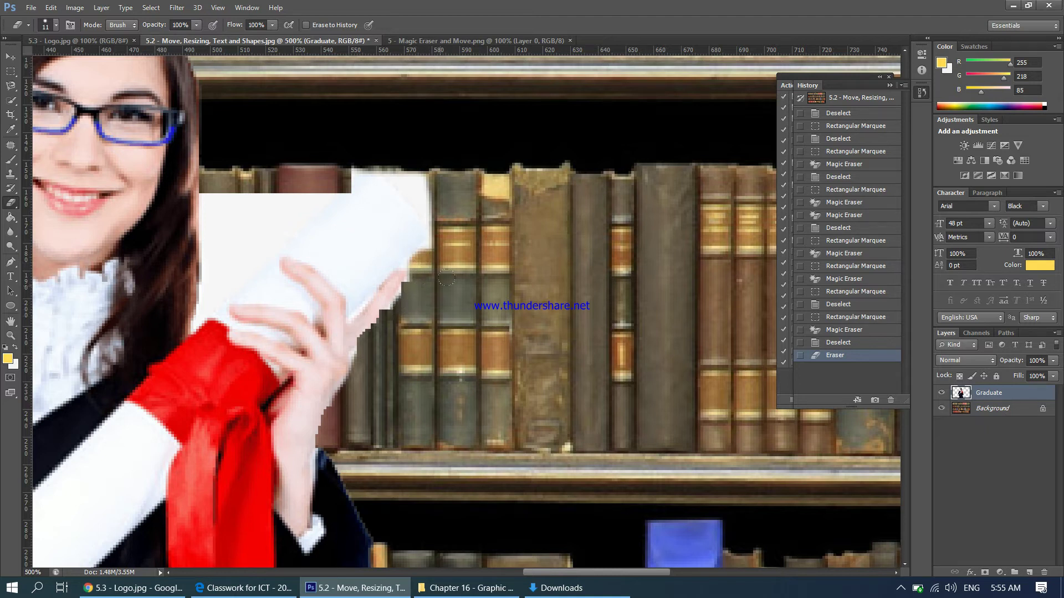
pyautogui.click(443, 259)
pyautogui.moveTo(208, 193)
pyautogui.mouseDown()
pyautogui.moveTo(224, 205)
pyautogui.moveTo(326, 200)
pyautogui.moveTo(336, 181)
pyautogui.moveTo(343, 201)
pyautogui.moveTo(263, 220)
pyautogui.moveTo(225, 246)
pyautogui.moveTo(216, 192)
pyautogui.moveTo(208, 228)
pyautogui.moveTo(201, 200)
pyautogui.moveTo(213, 269)
pyautogui.moveTo(383, 145)
pyautogui.moveTo(410, 158)
pyautogui.moveTo(440, 220)
pyautogui.mouseUp()
pyautogui.hotkey('ctrl', '-')
pyautogui.hotkey('ctrl', '-')
pyautogui.hotkey('ctrl', '-')
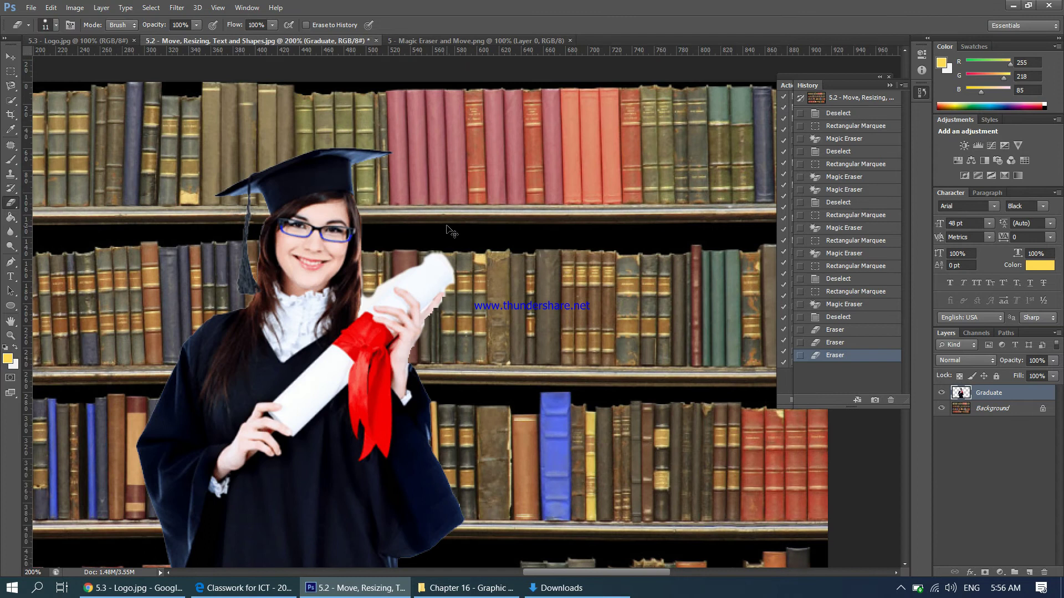
pyautogui.hotkey('ctrl', '-')
pyautogui.hotkey('ctrl', '+')
pyautogui.hotkey('ctrl', '+')
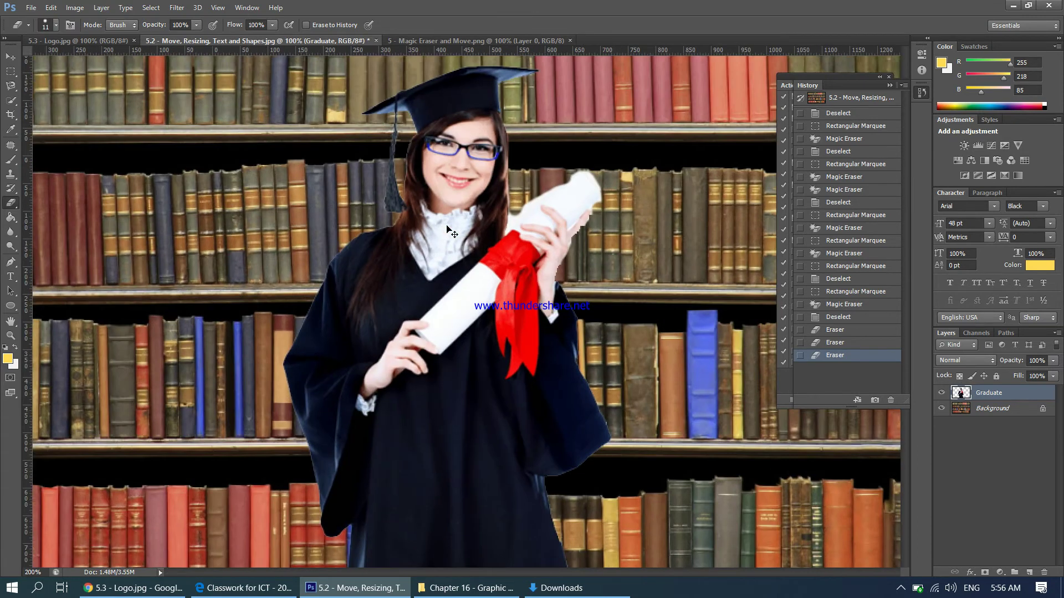
# - Brush away the leftover pale fringe around the raised hand's fingertip and beneath the diploma's end with the Eraser
pyautogui.hotkey('ctrl', '+')
pyautogui.hotkey('ctrl', '+')
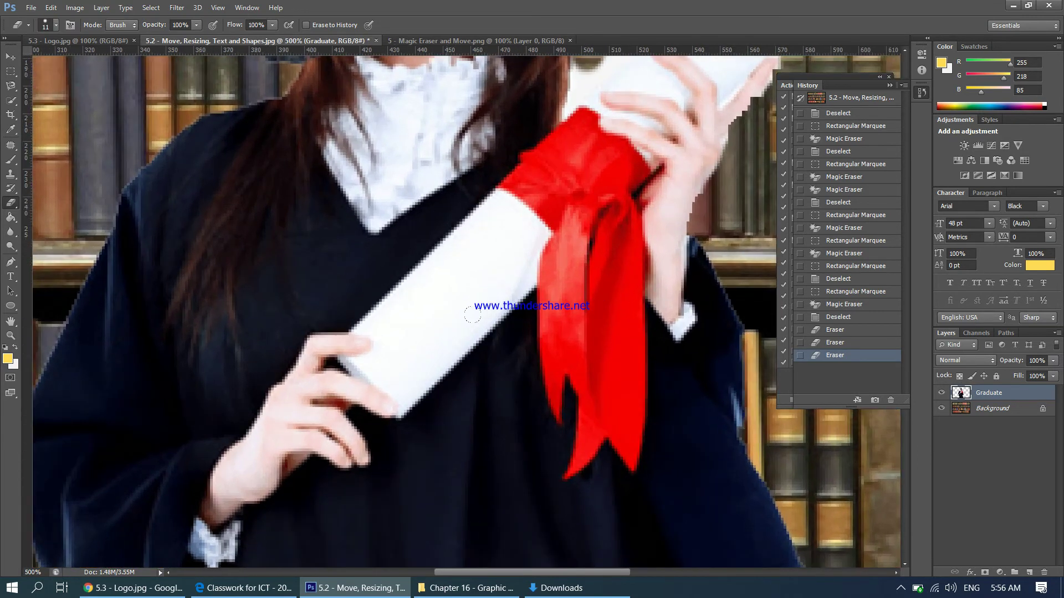
pyautogui.moveTo(497, 574); pyautogui.dragTo(607, 582)
pyautogui.scroll(3, 189, 261)
pyautogui.scroll(1, 190, 261)
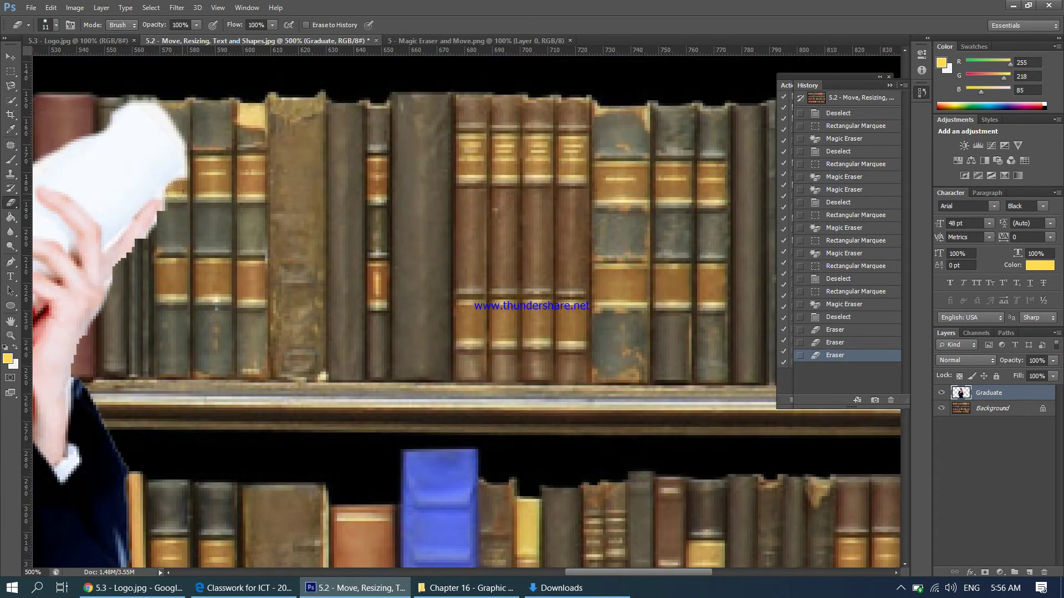
pyautogui.click(170, 207)
pyautogui.click(169, 208)
pyautogui.click(172, 218)
pyautogui.click(158, 227)
pyautogui.click(154, 232)
pyautogui.click(158, 230)
pyautogui.click(161, 224)
pyautogui.click(167, 233)
pyautogui.click(116, 281)
# - Trim the white remnants along the diploma's rolled end and its upper edge with the Eraser
pyautogui.scroll(3, 188, 155)
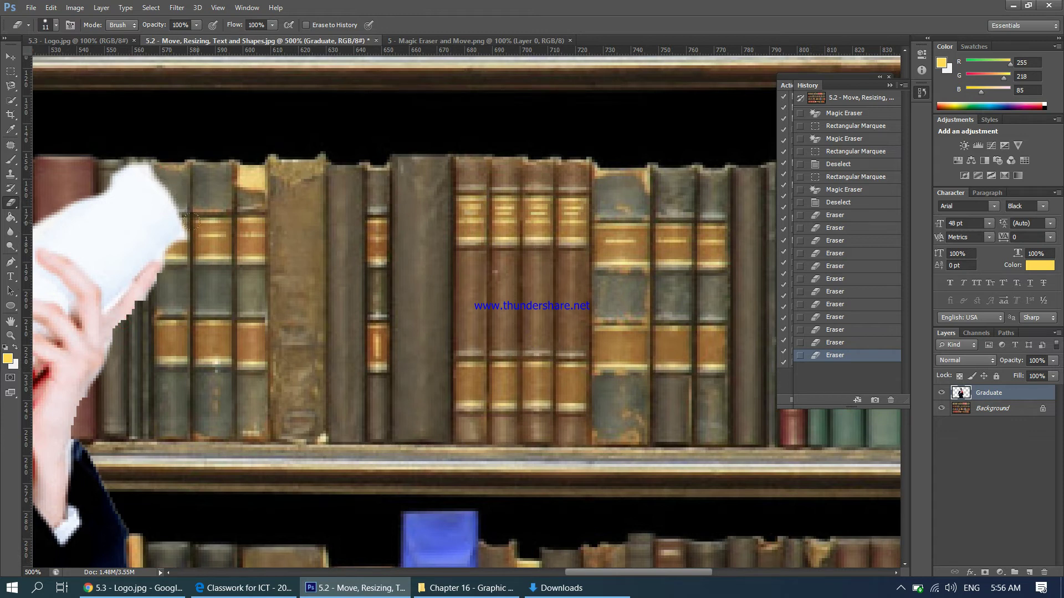
pyautogui.moveTo(172, 251); pyautogui.dragTo(150, 197)
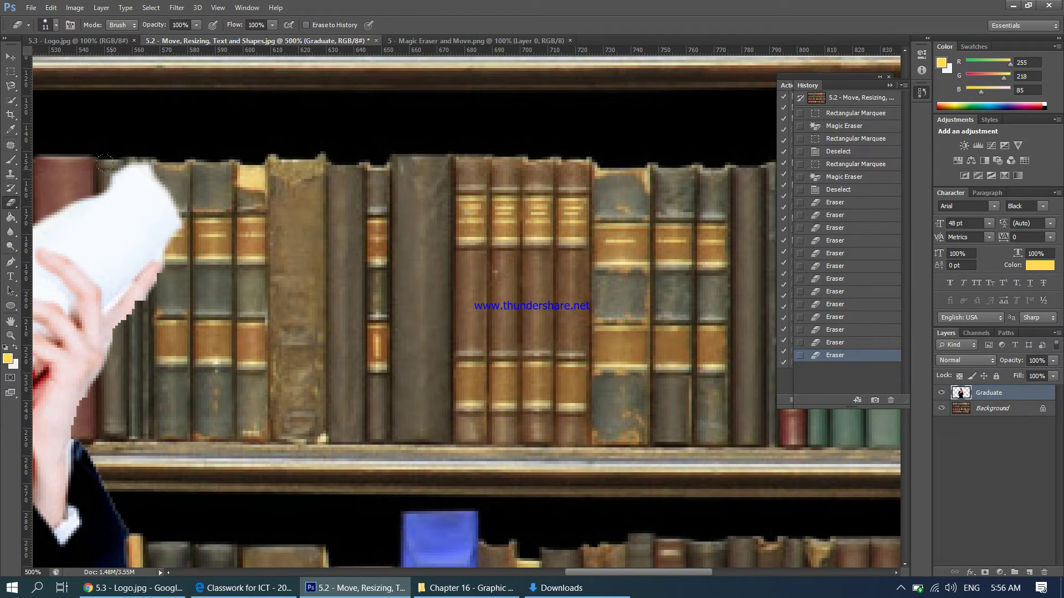
pyautogui.moveTo(102, 161); pyautogui.dragTo(149, 145)
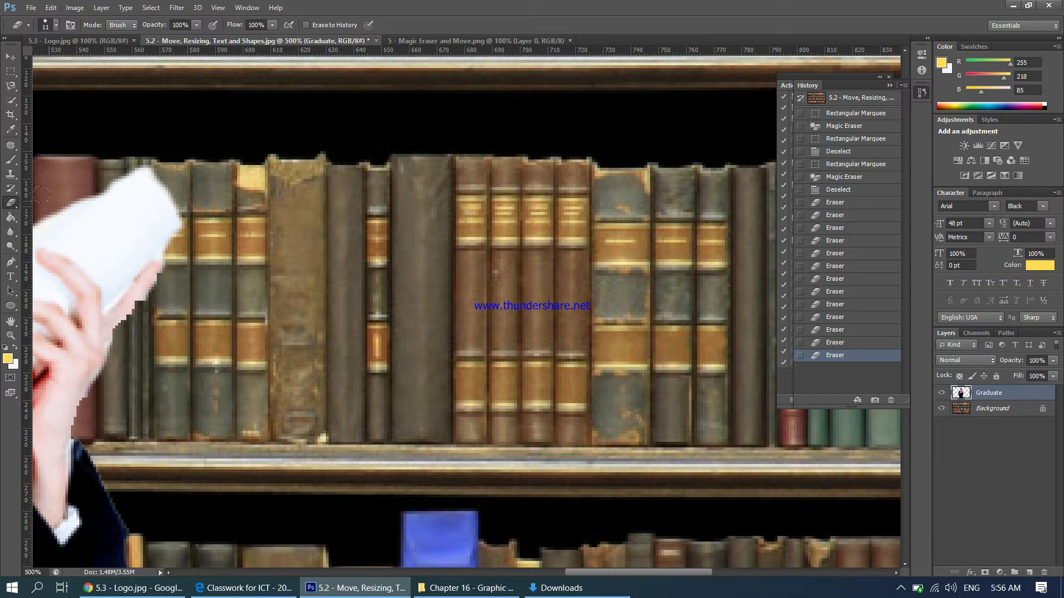
pyautogui.moveTo(90, 169)
pyautogui.mouseDown()
pyautogui.moveTo(150, 150)
pyautogui.moveTo(110, 144)
pyautogui.mouseUp()
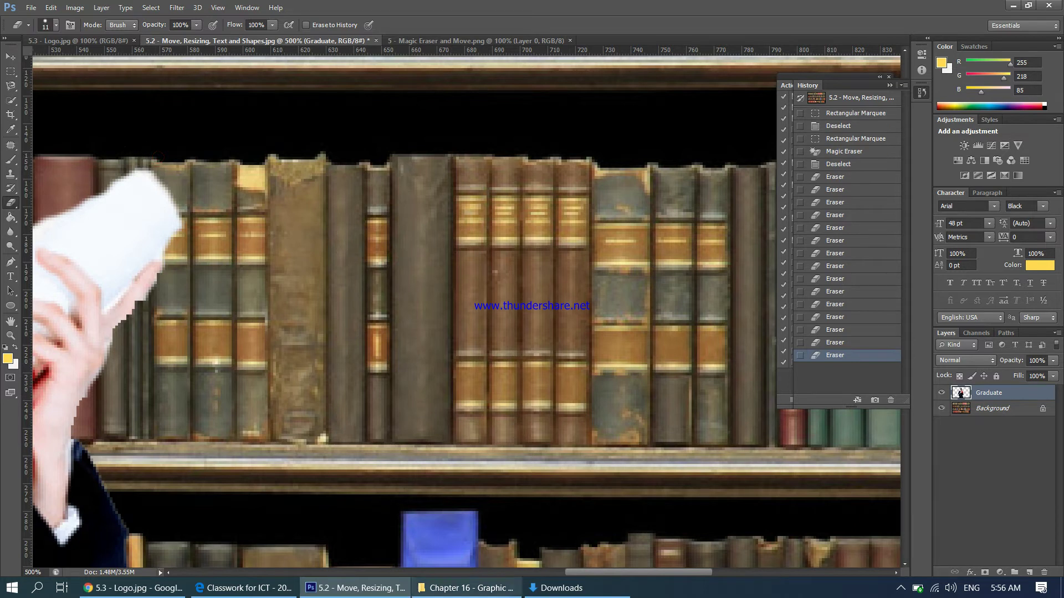
# - Erase the white wedge between the graduate's hair and the upper edge of the diploma
pyautogui.moveTo(577, 572); pyautogui.dragTo(514, 574)
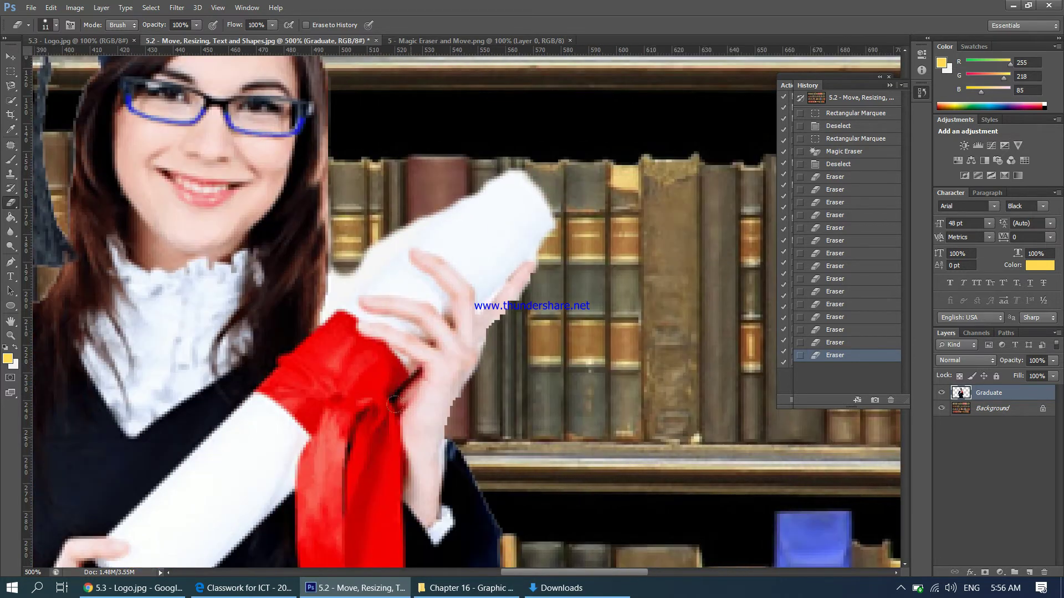
pyautogui.moveTo(334, 277)
pyautogui.mouseDown()
pyautogui.moveTo(361, 271)
pyautogui.moveTo(385, 217)
pyautogui.moveTo(421, 221)
pyautogui.moveTo(376, 225)
pyautogui.mouseUp()
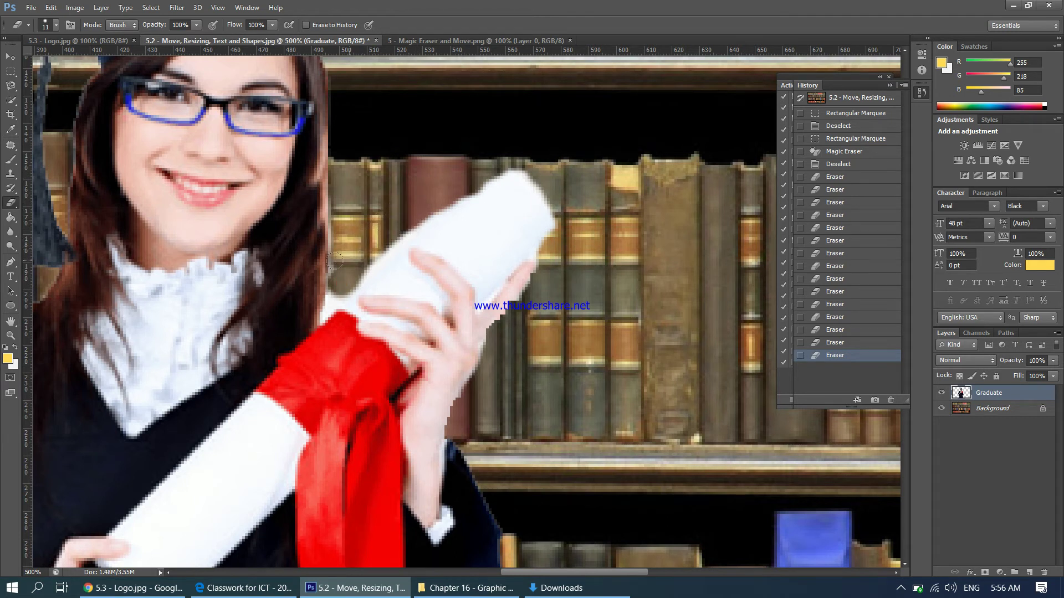
pyautogui.moveTo(327, 277); pyautogui.dragTo(333, 272)
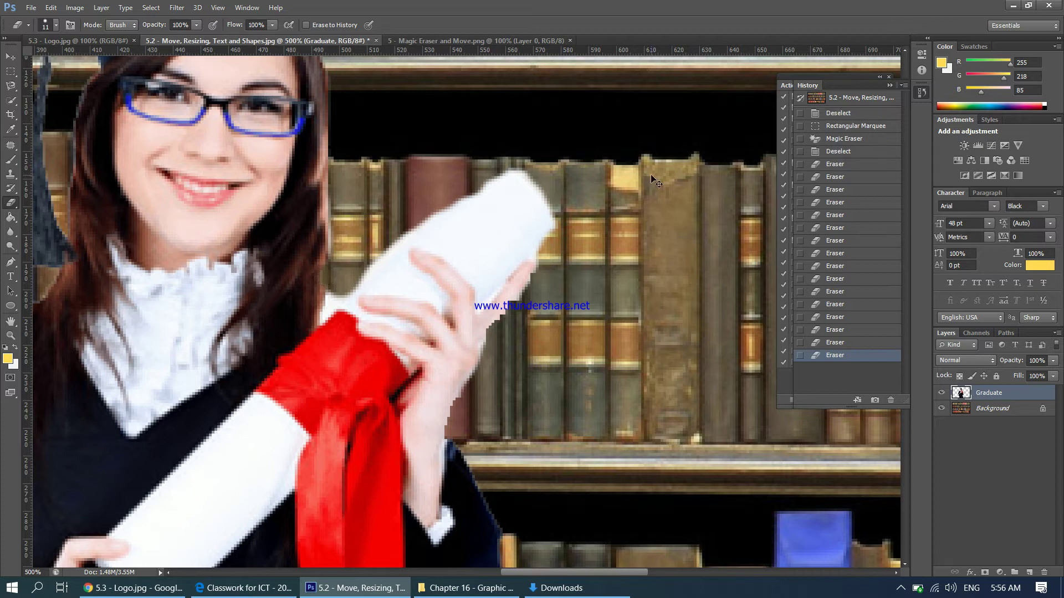
# - Straighten the diploma's upper edge and clean up its upper end corner with the Eraser at 700% magnification
pyautogui.hotkey('ctrl', '-')
pyautogui.hotkey('ctrl', '-')
pyautogui.hotkey('ctrl', '-')
pyautogui.hotkey('ctrl', '-')
pyautogui.hotkey('ctrl', '-')
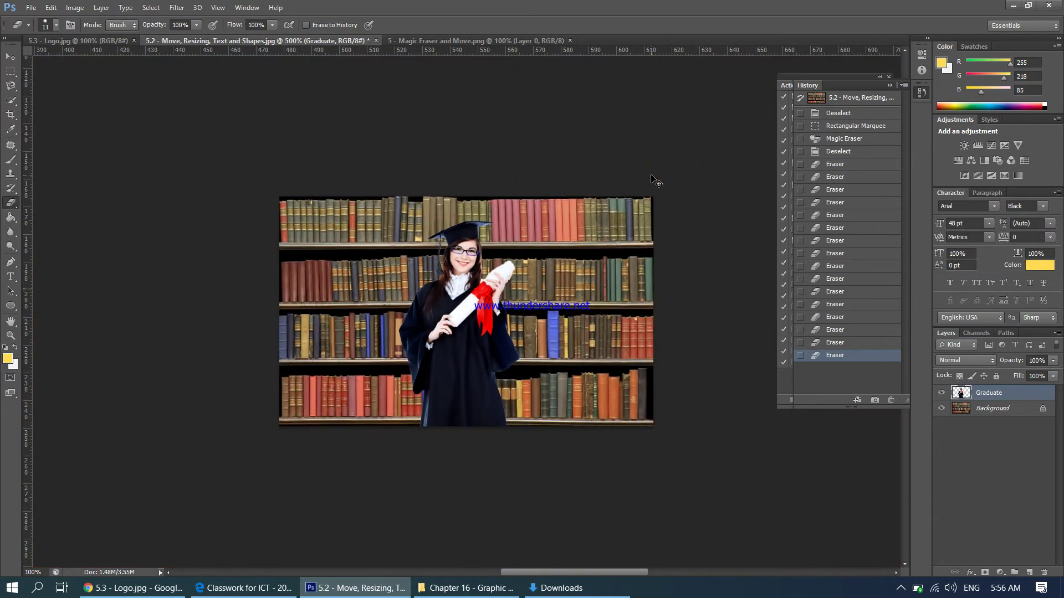
pyautogui.hotkey('ctrl', '+')
pyautogui.hotkey('ctrl', '+')
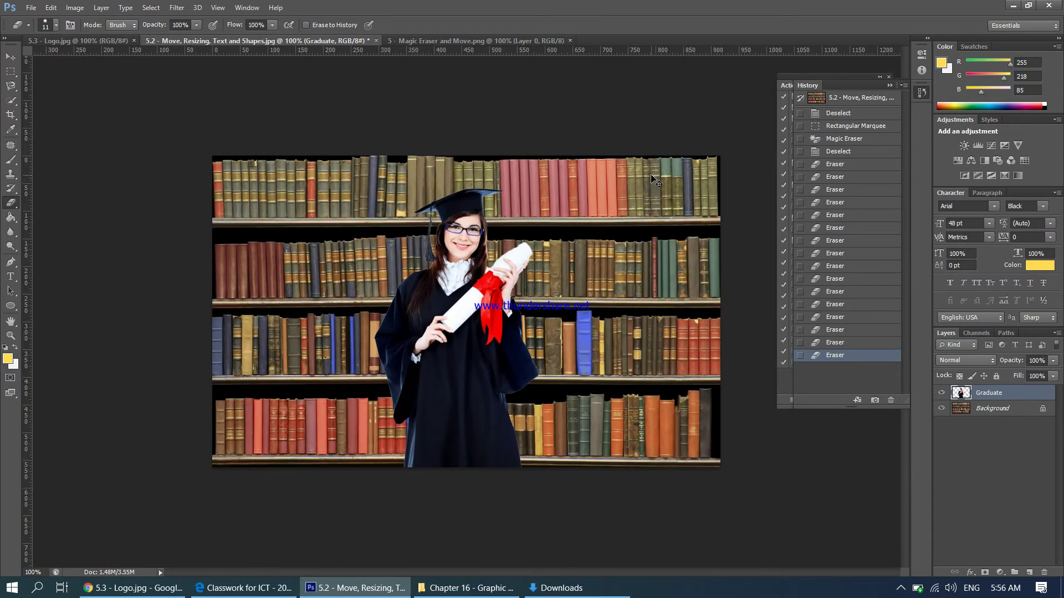
pyautogui.hotkey('ctrl', '+')
pyautogui.hotkey('ctrl', '+')
pyautogui.hotkey('ctrl', '+')
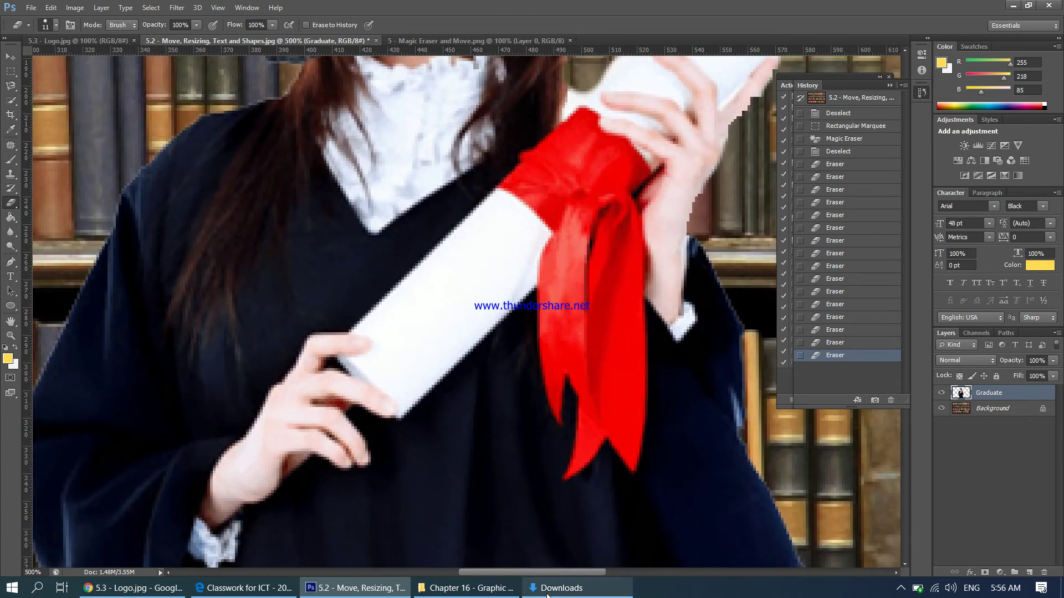
pyautogui.moveTo(541, 572); pyautogui.dragTo(624, 572)
pyautogui.scroll(3, 336, 332)
pyautogui.scroll(1, 337, 333)
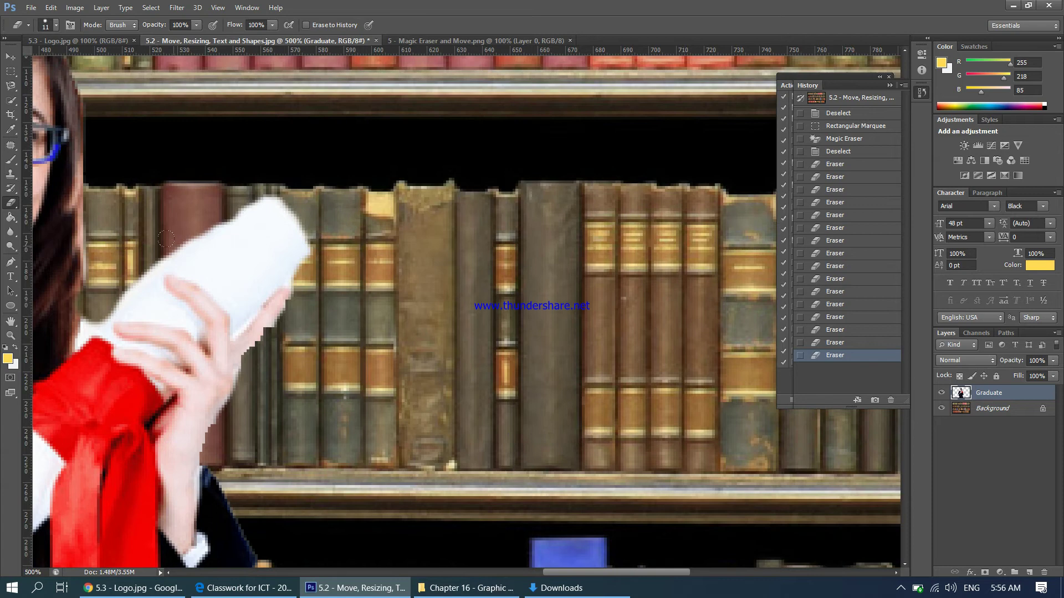
pyautogui.hotkey('ctrl', '+')
pyautogui.hotkey('ctrl', '+')
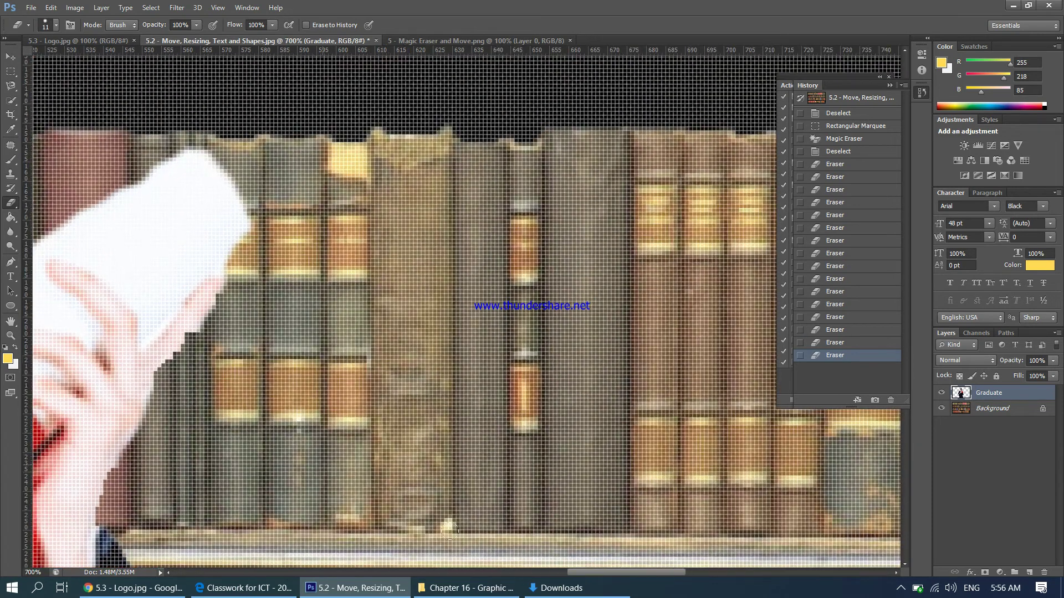
pyautogui.moveTo(629, 572); pyautogui.dragTo(587, 573)
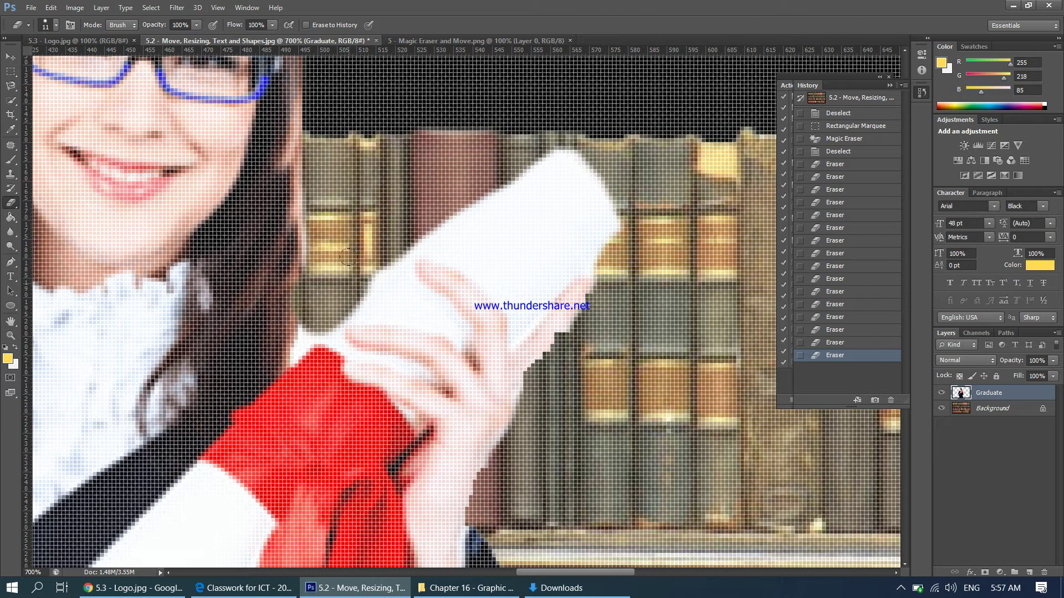
pyautogui.click(595, 165)
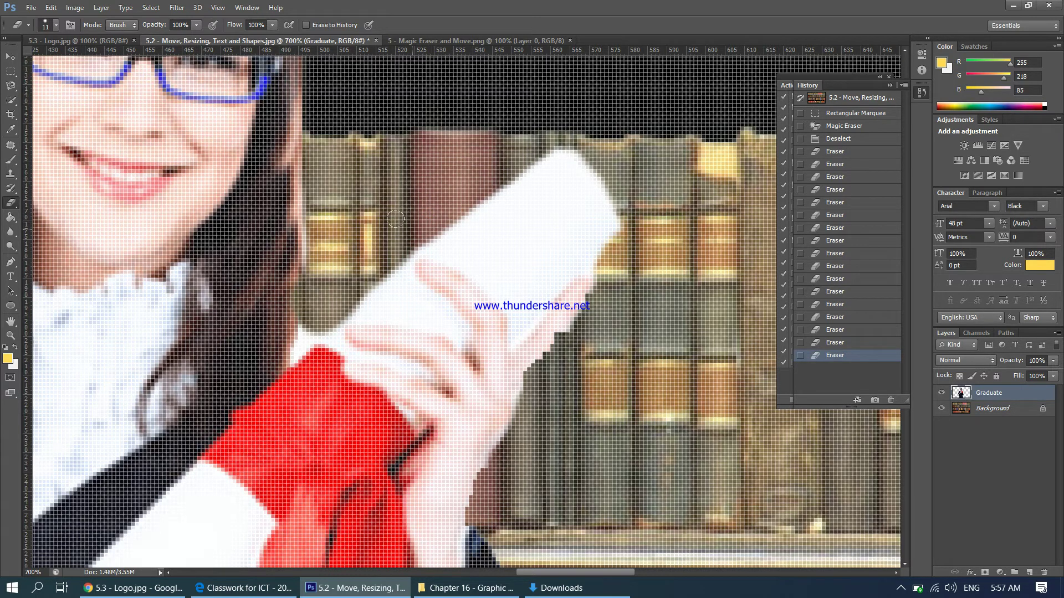
pyautogui.click(599, 113)
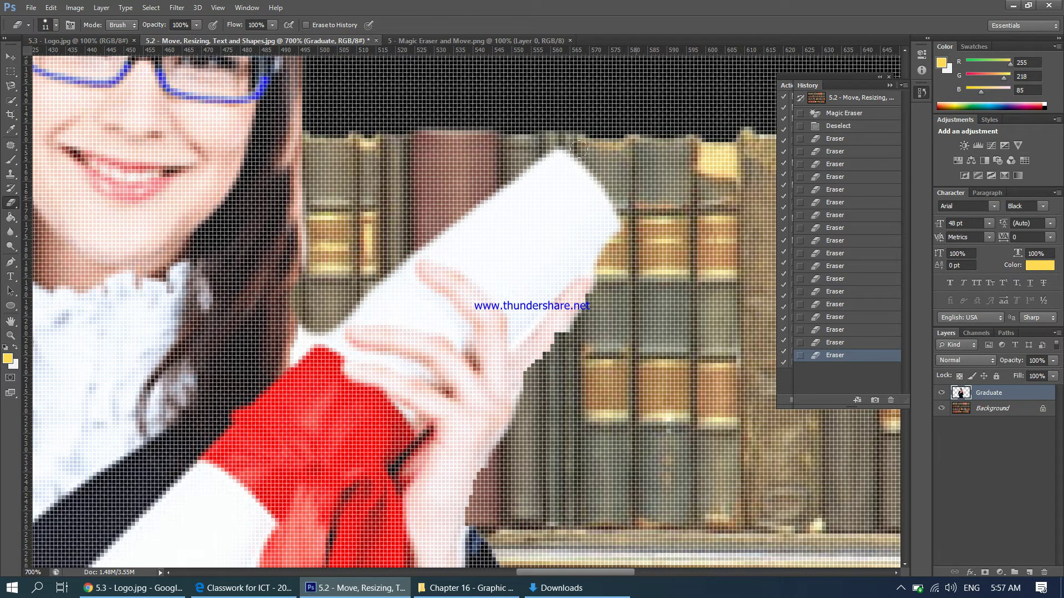
pyautogui.moveTo(550, 127)
pyautogui.mouseDown()
pyautogui.moveTo(536, 123)
pyautogui.moveTo(544, 118)
pyautogui.mouseUp()
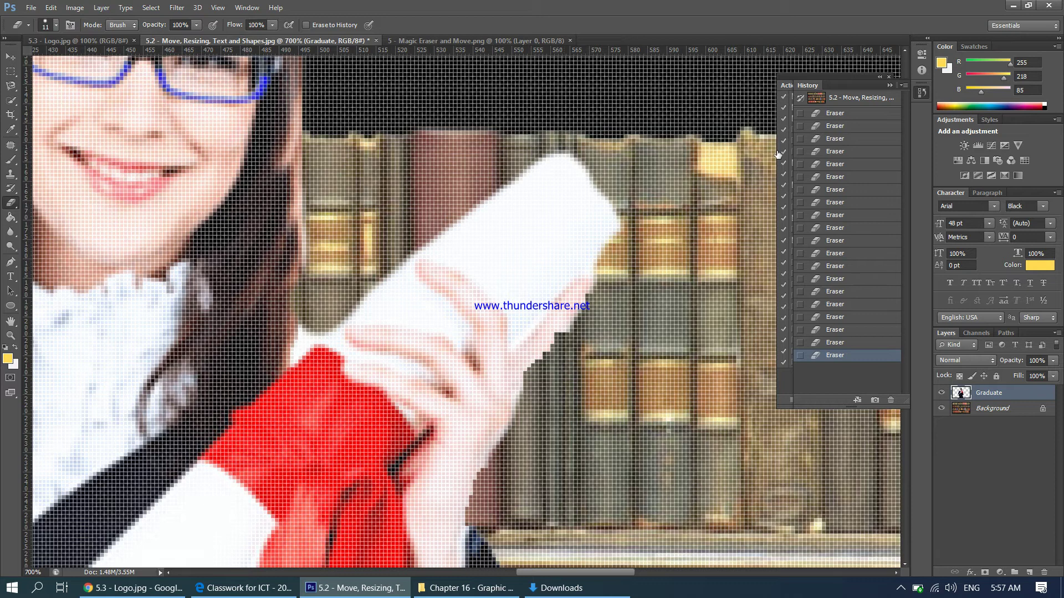
# - Review the whole composite at 100%, activate the Move tool, and switch to the 5.3 - Logo.jpg document
pyautogui.hotkey('ctrl', '1')
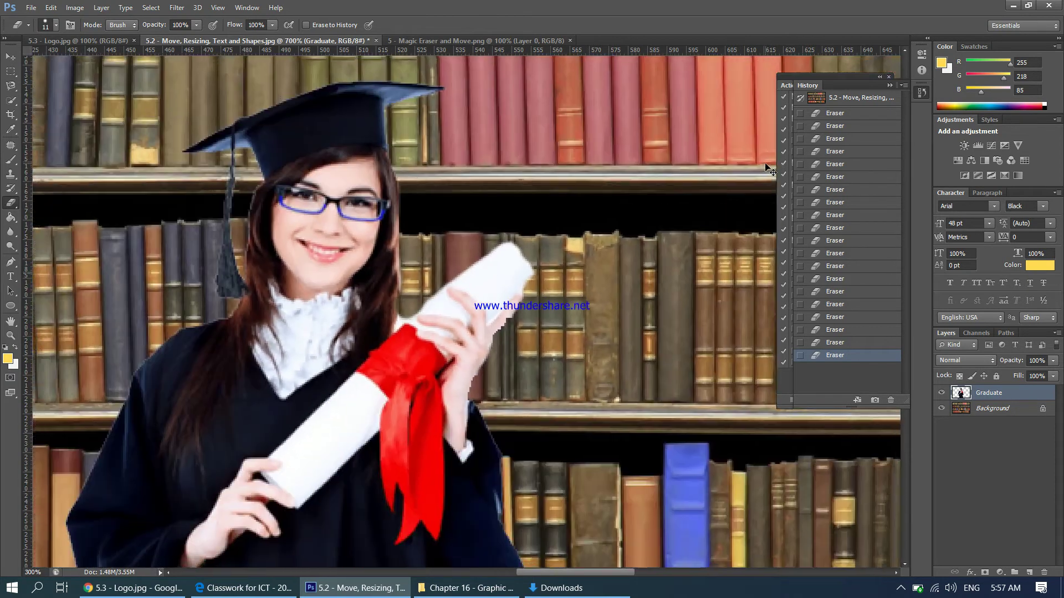
pyautogui.hotkey('ctrl', '-')
pyautogui.hotkey('ctrl', '+')
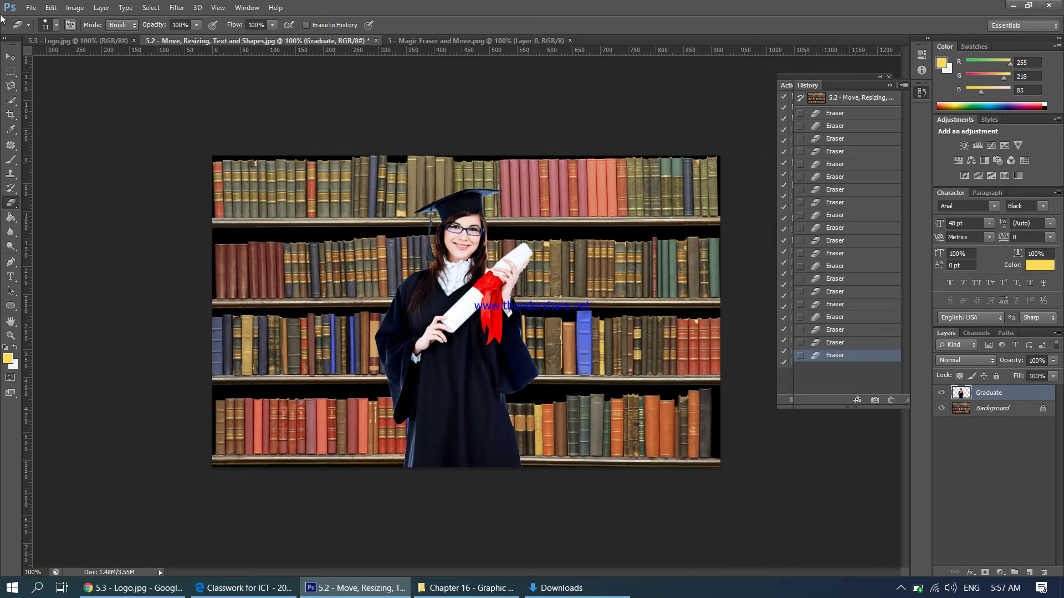
pyautogui.click(10, 56)
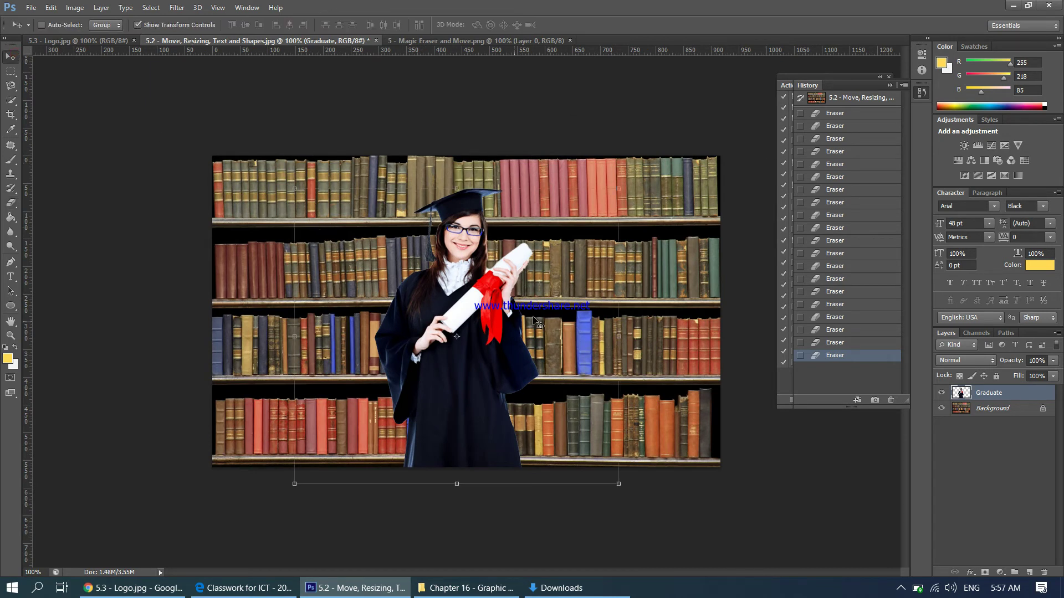
pyautogui.click(453, 42)
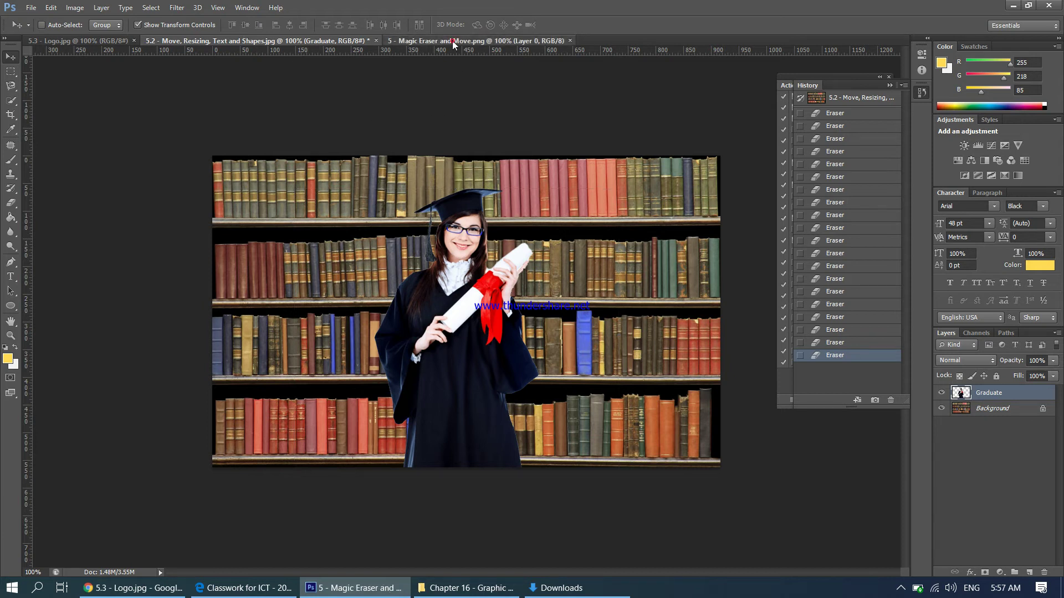
pyautogui.click(82, 41)
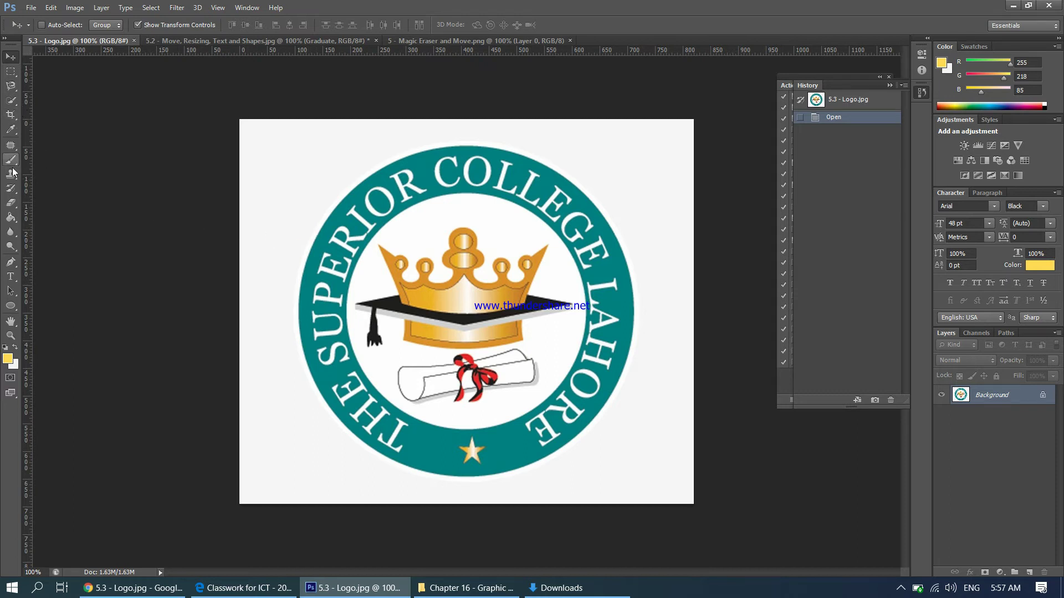
# - Erase the logo's outer background and the white area inside its ring with the Magic Eraser
pyautogui.click(11, 203)
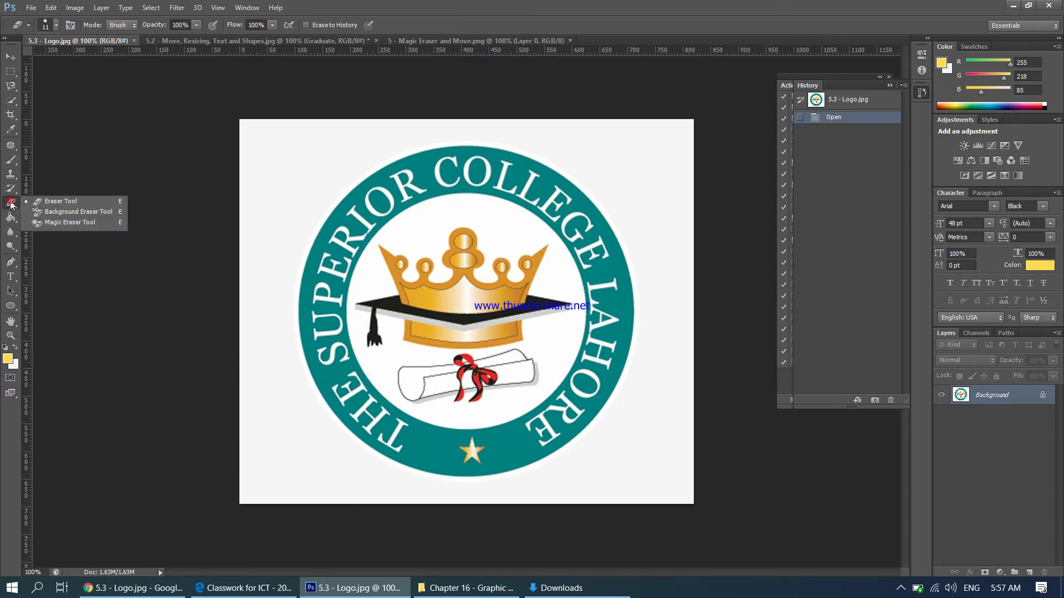
pyautogui.click(55, 223)
pyautogui.click(295, 171)
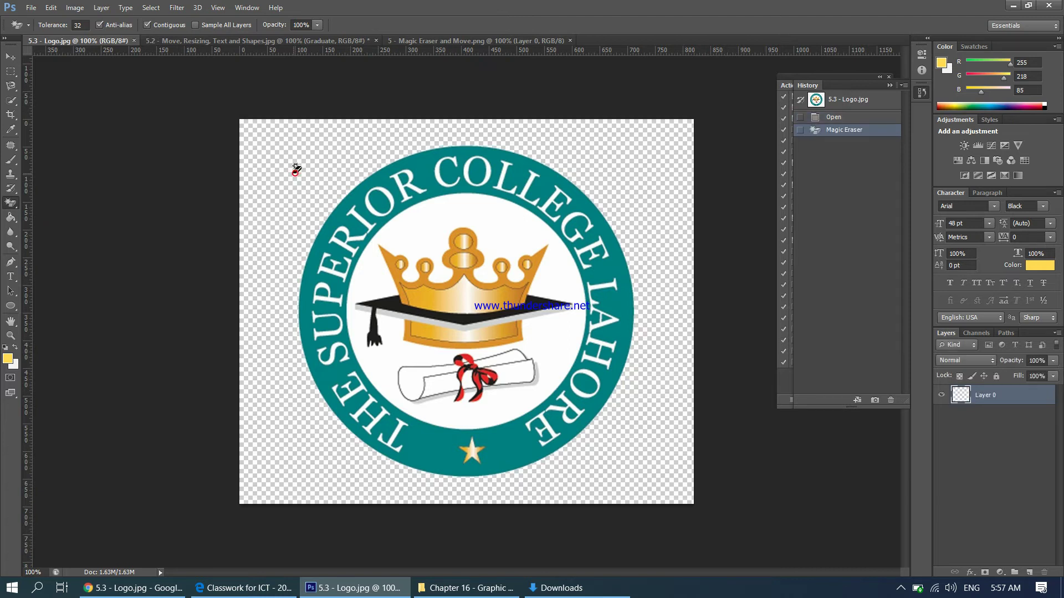
pyautogui.click(417, 244)
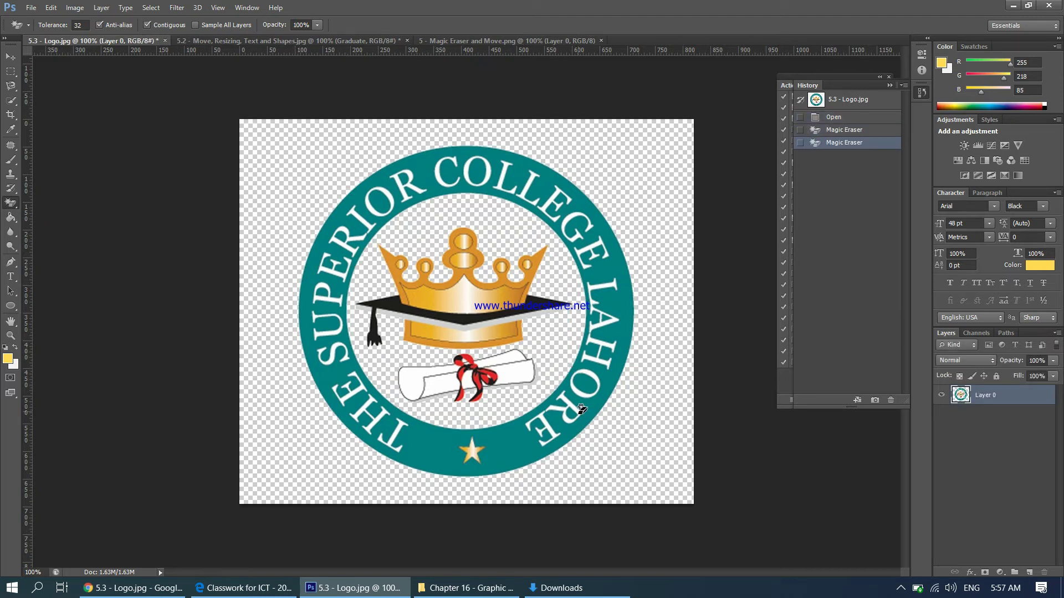
# - Erase the white letters of SUPERIOR and some letters of COLLEGE in the logo's ring with the Magic Eraser
pyautogui.click(504, 169)
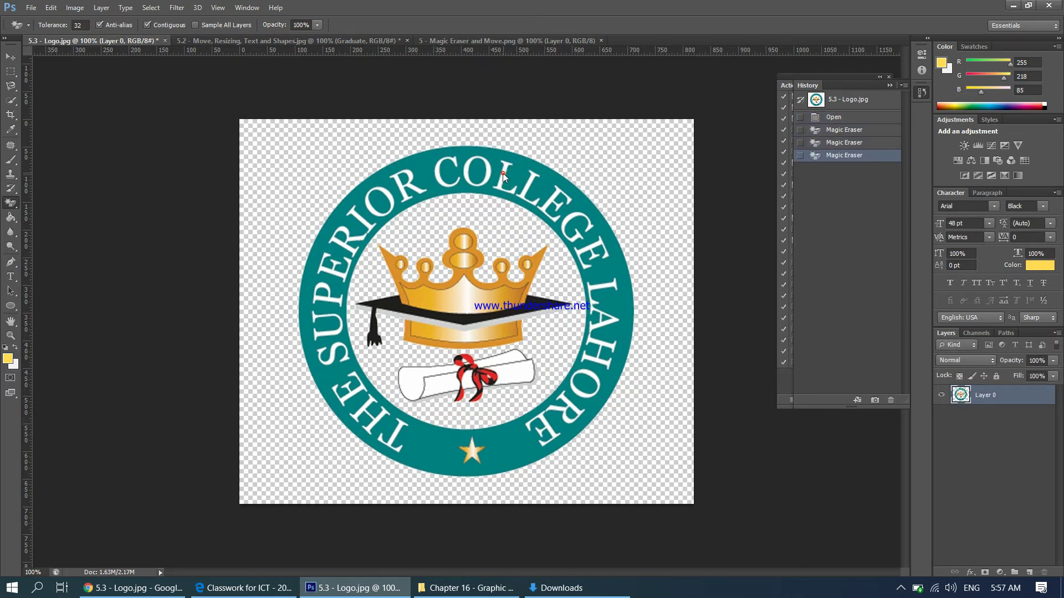
pyautogui.click(491, 168)
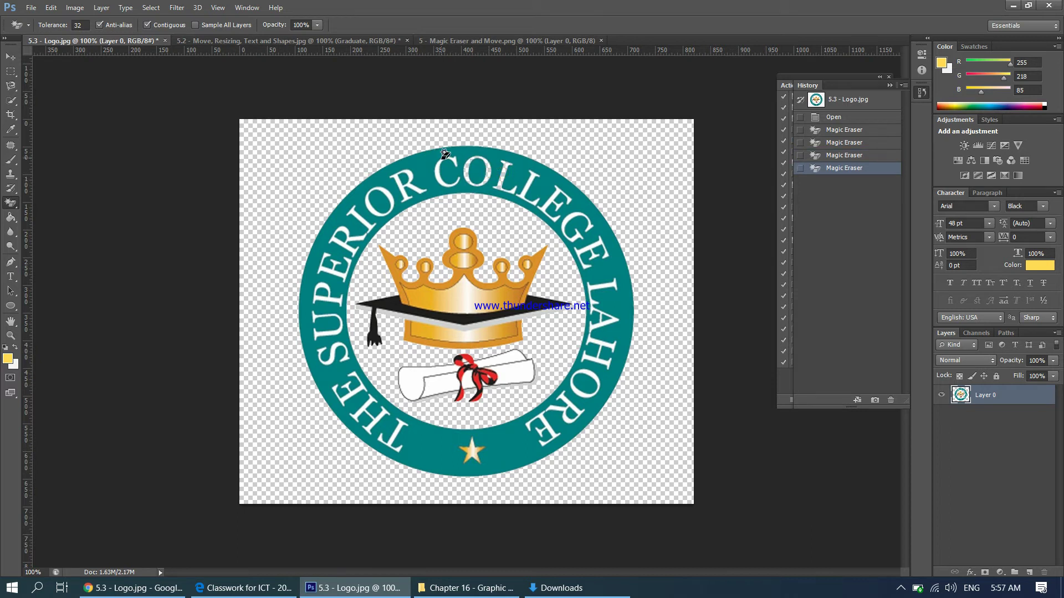
pyautogui.click(373, 206)
pyautogui.click(374, 209)
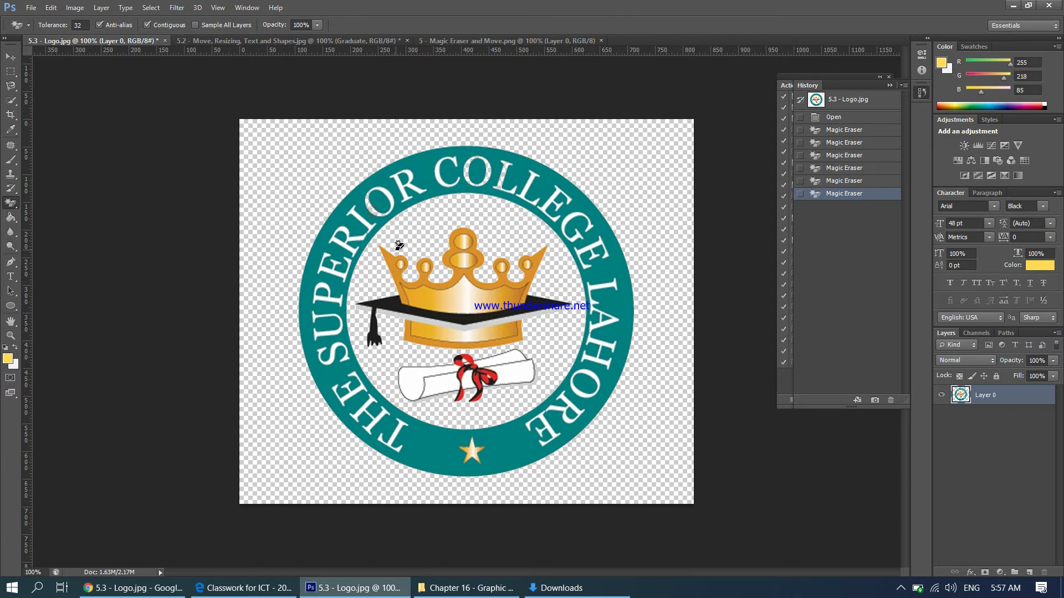
pyautogui.click(391, 189)
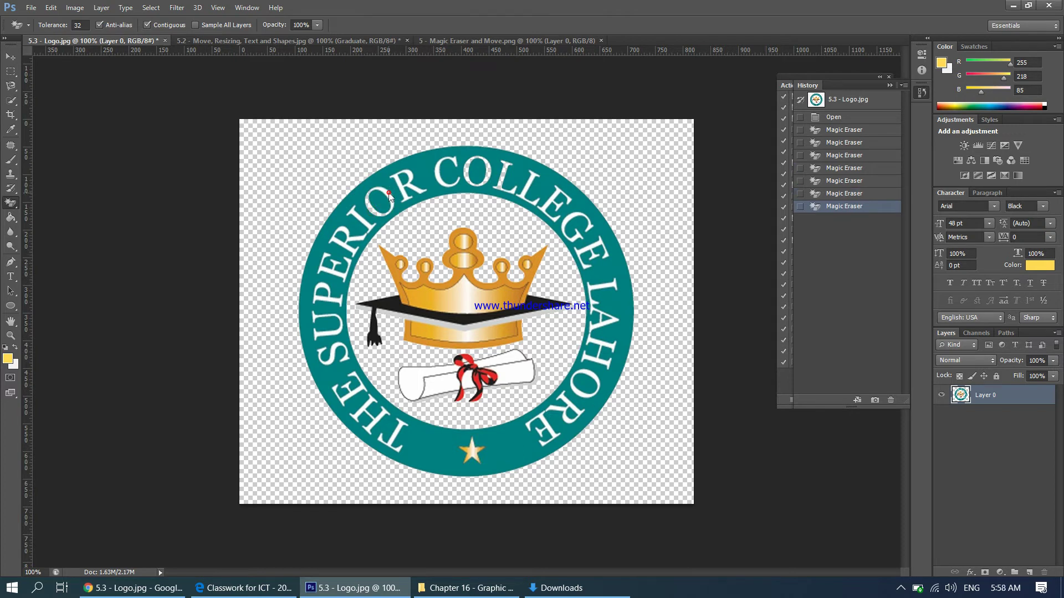
pyautogui.click(367, 216)
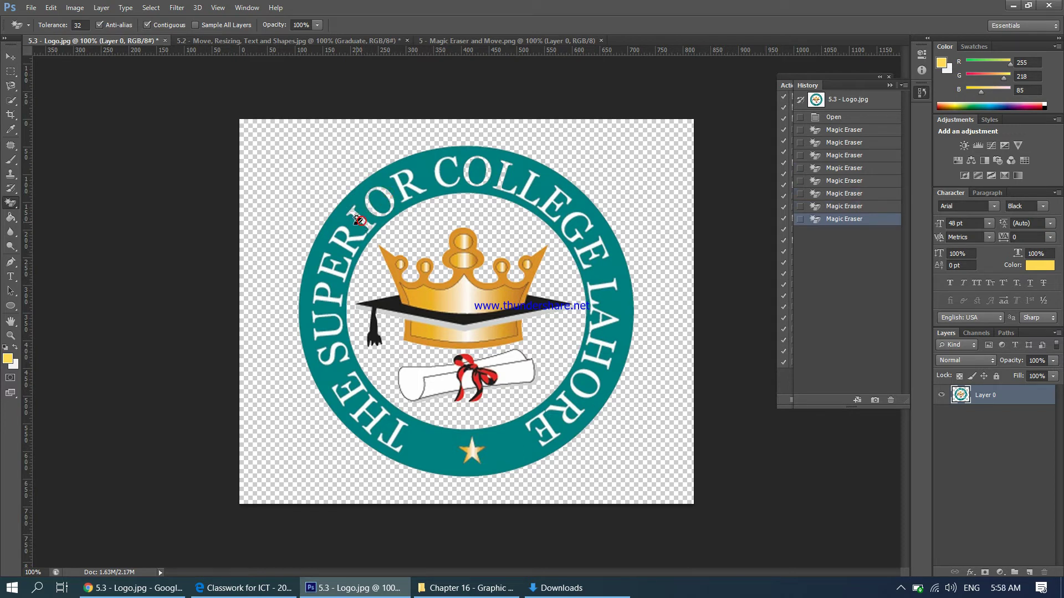
pyautogui.click(348, 237)
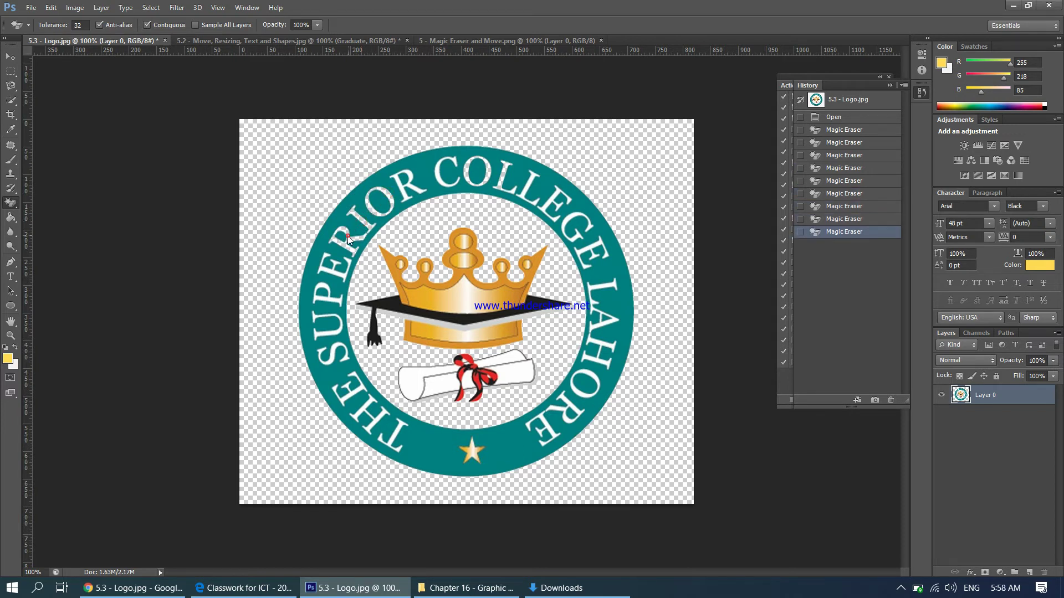
pyautogui.click(340, 269)
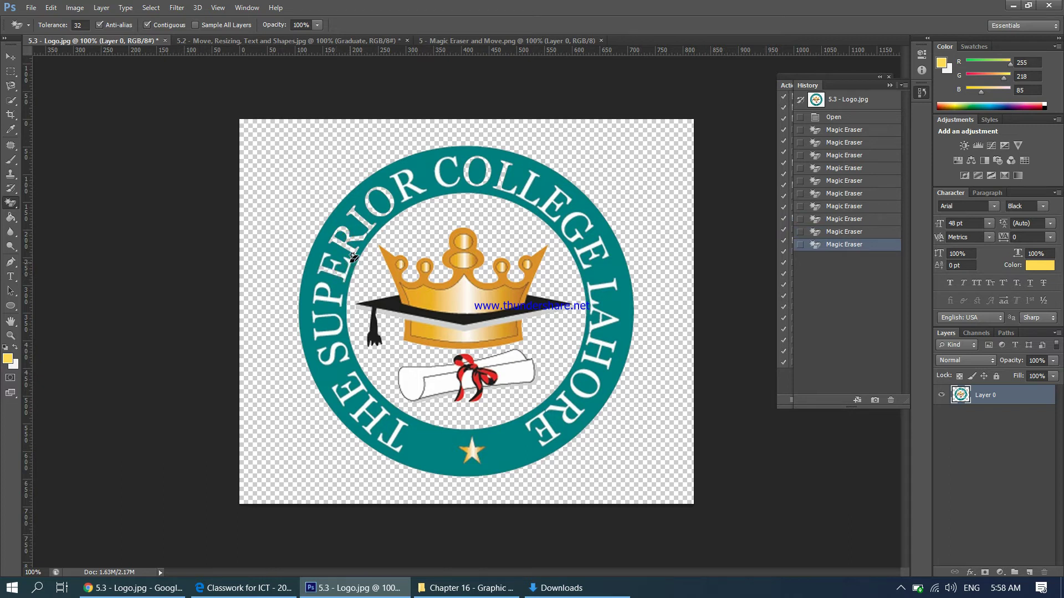
pyautogui.click(352, 257)
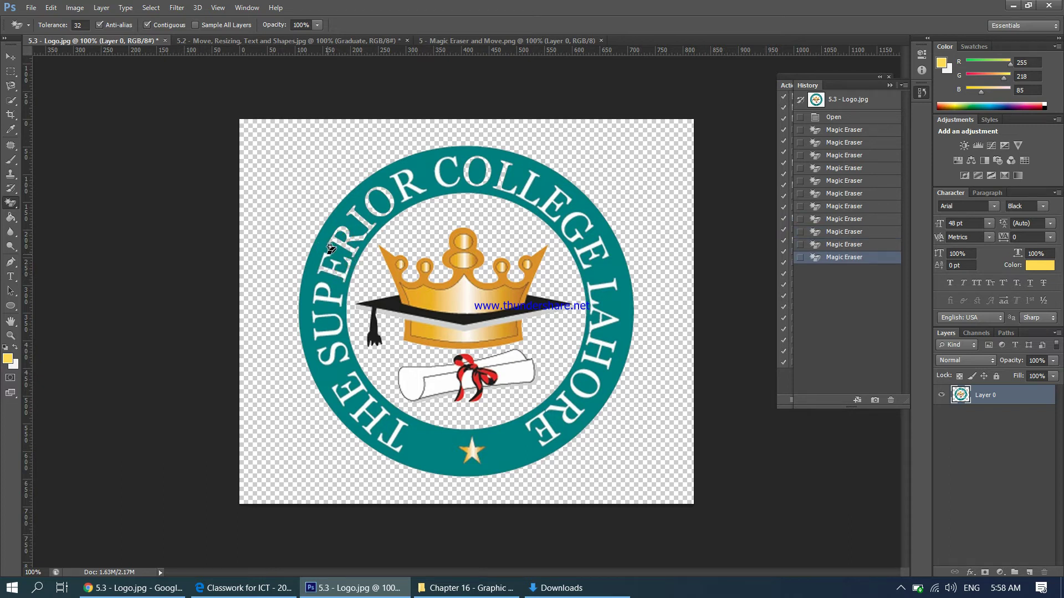
pyautogui.click(326, 255)
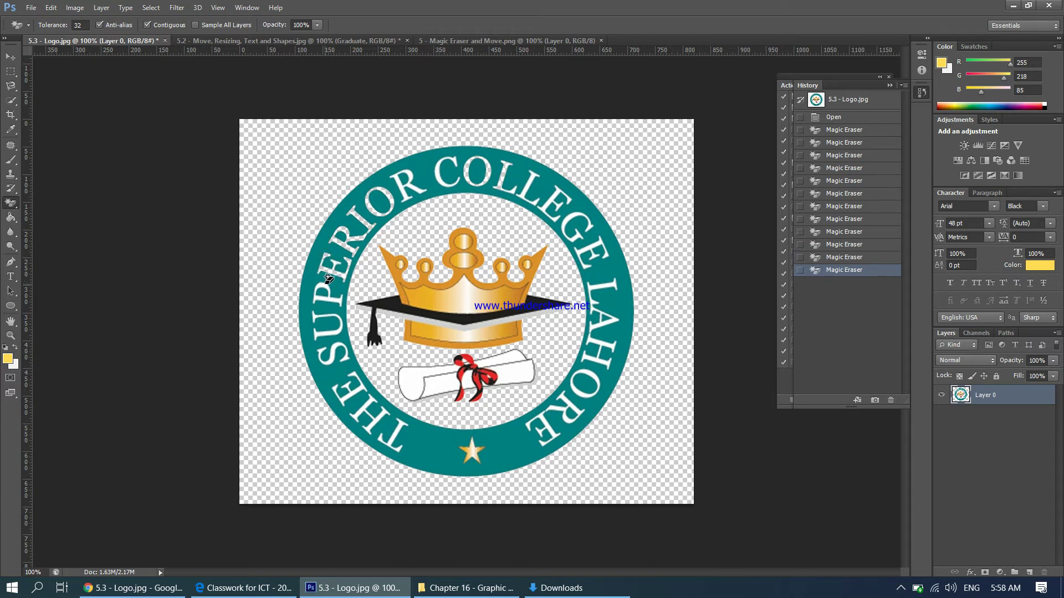
pyautogui.click(327, 280)
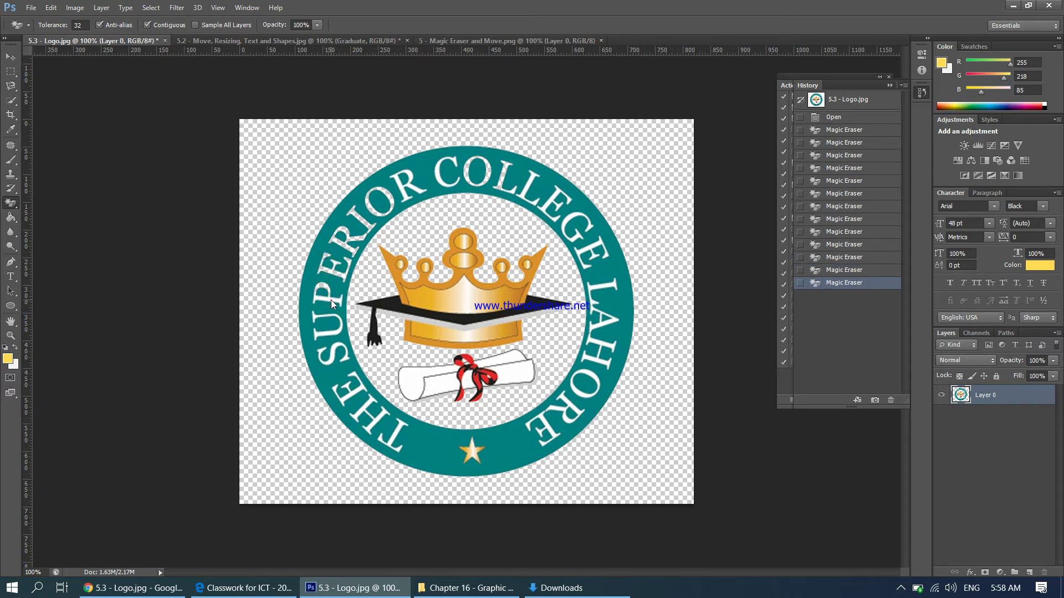
pyautogui.click(334, 295)
pyautogui.click(339, 326)
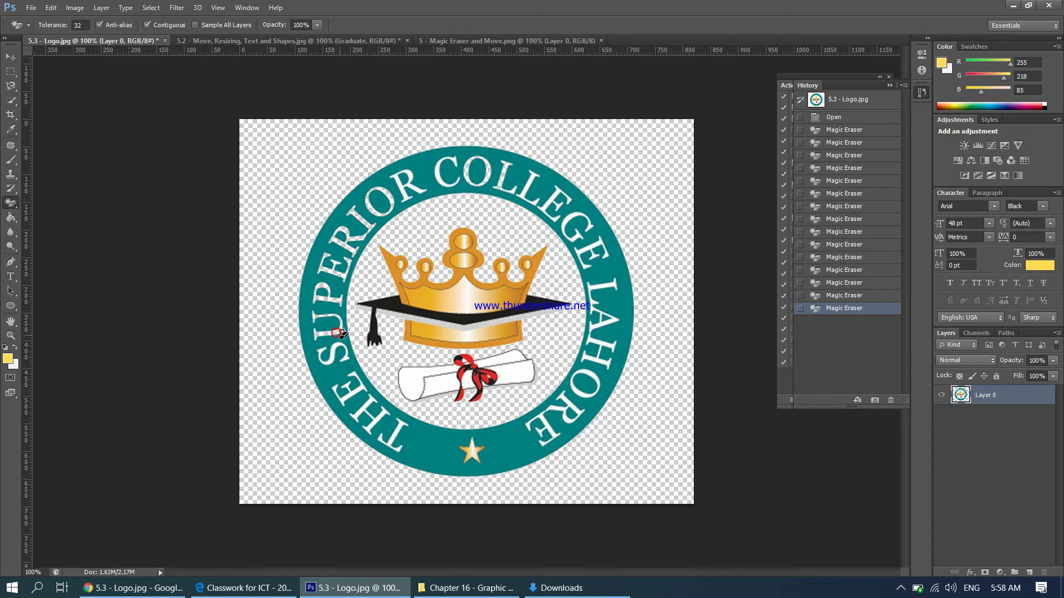
pyautogui.click(340, 339)
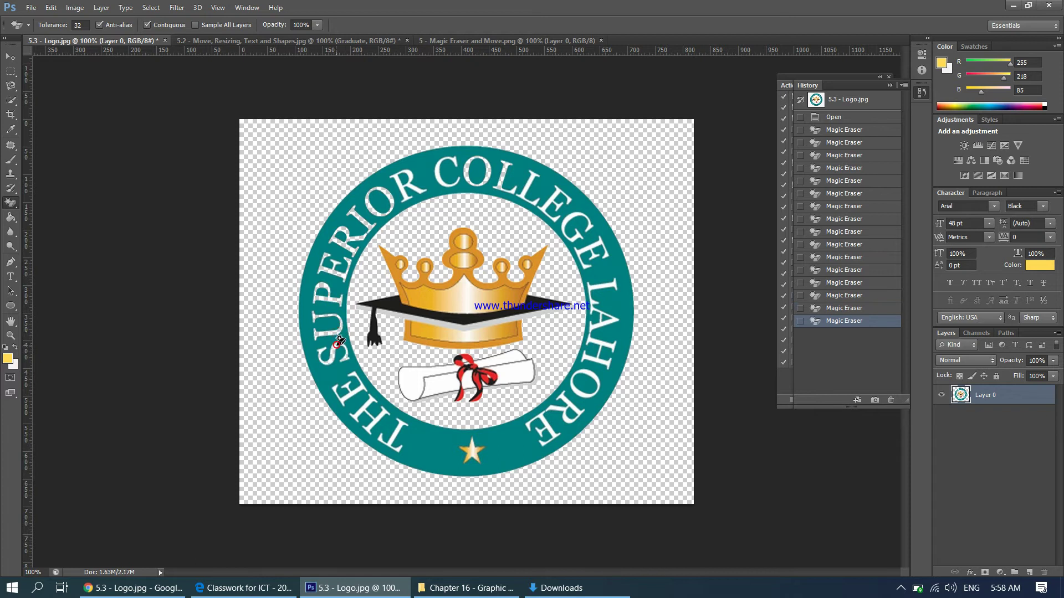
# - Erase the white letters of THE and the remaining letters of COLLEGE and LAHORE in the logo's ring
pyautogui.click(357, 369)
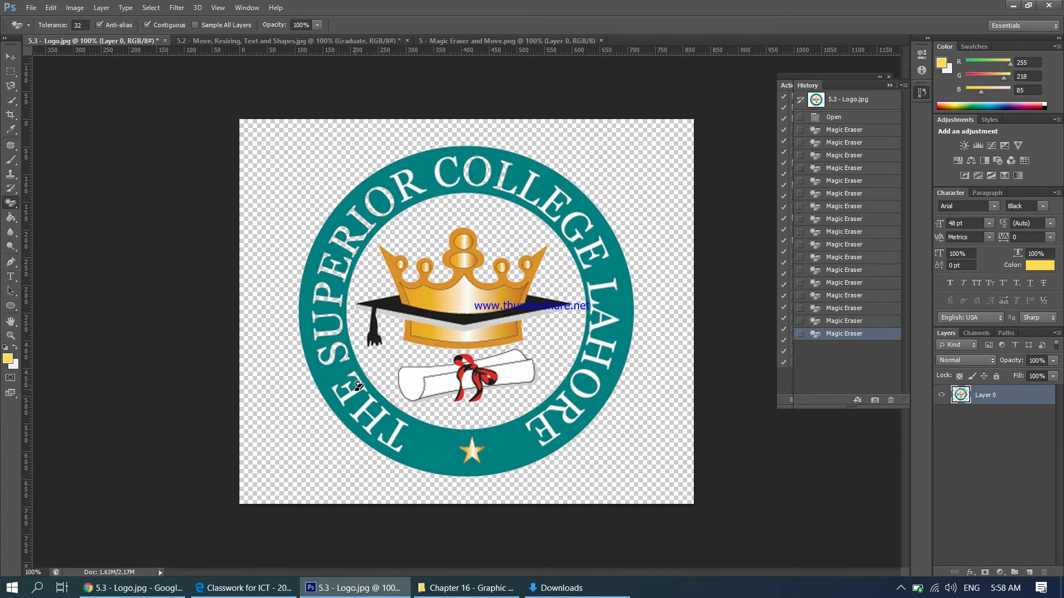
pyautogui.click(358, 386)
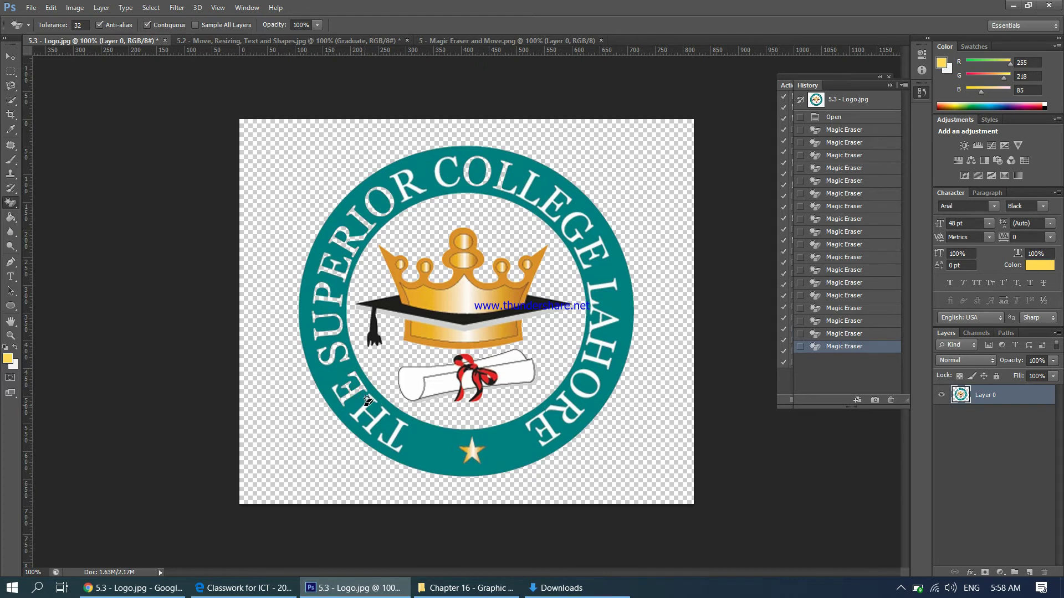
pyautogui.click(364, 408)
pyautogui.click(385, 416)
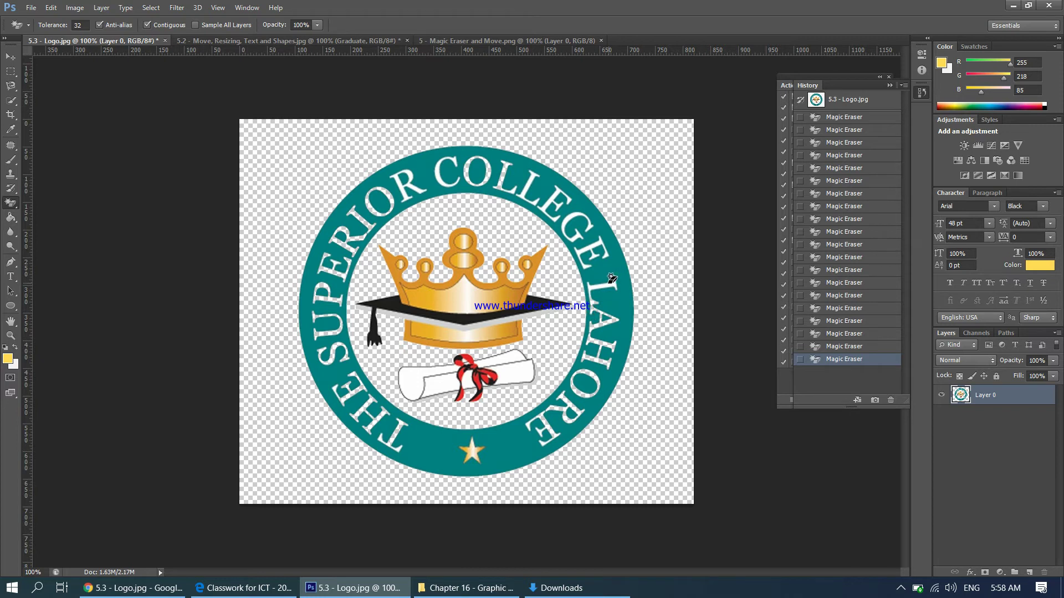
pyautogui.click(593, 242)
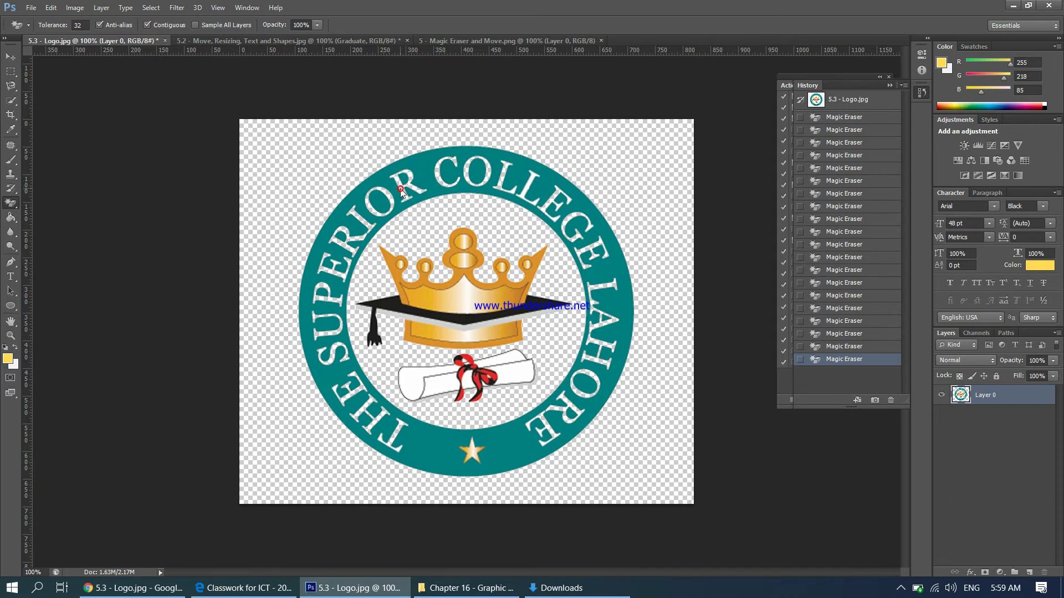
# - Copy the logo into the 5.2 - Move, Resizing, Text and Shapes.jpg document with the Move tool and position it over the graduate
pyautogui.click(11, 56)
pyautogui.moveTo(425, 316); pyautogui.dragTo(284, 234)
pyautogui.moveTo(322, 279); pyautogui.dragTo(353, 352)
# - Scale the logo layer to about 25% and place it in the upper-left corner of the bookshelf picture
pyautogui.hotkey('ctrl', 't')
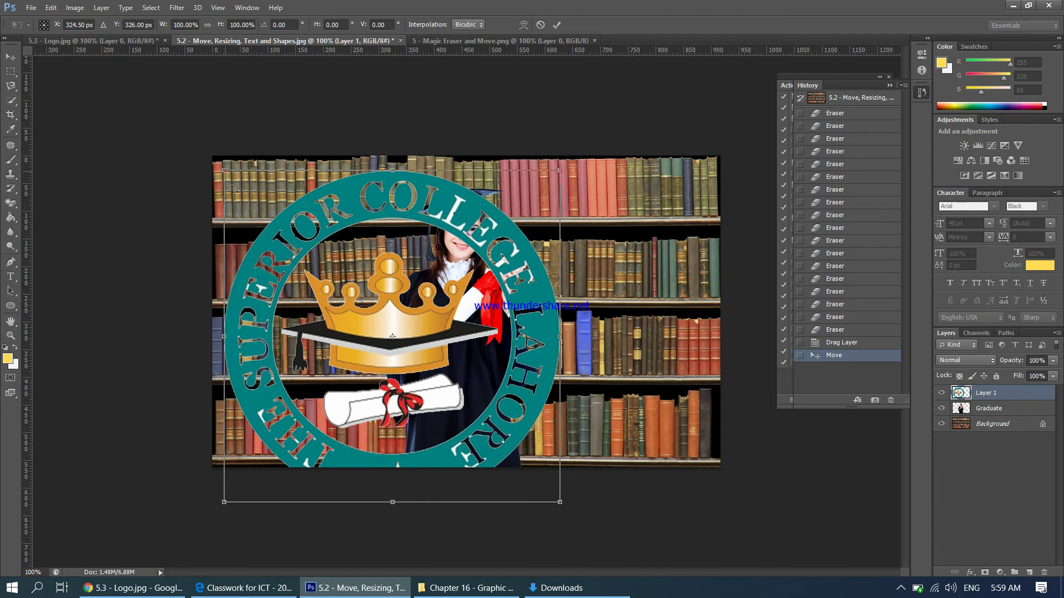
pyautogui.moveTo(233, 188); pyautogui.dragTo(261, 204)
pyautogui.moveTo(327, 275); pyautogui.dragTo(287, 220)
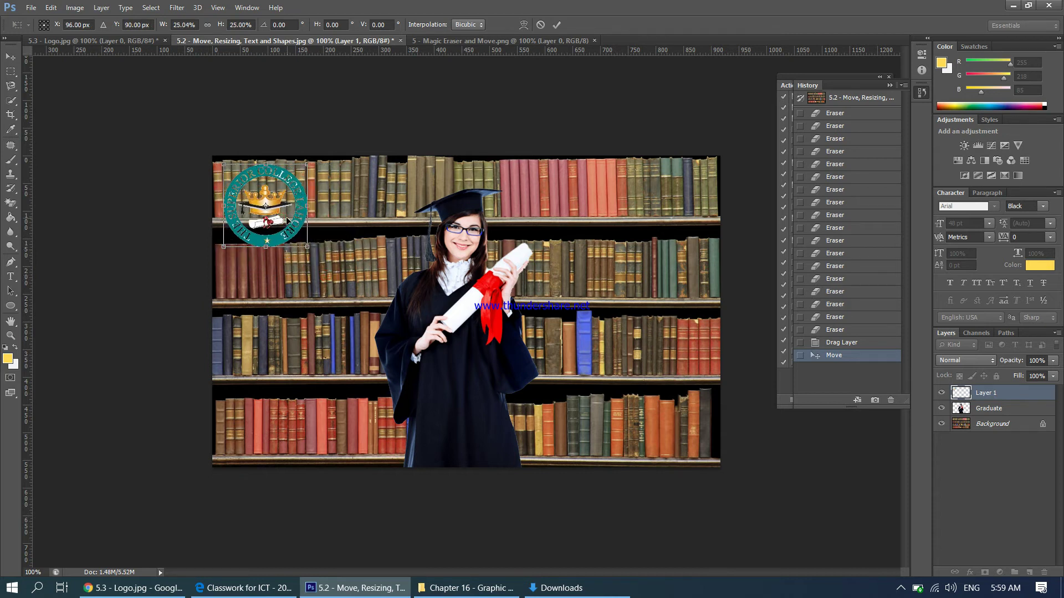
pyautogui.press('Return')
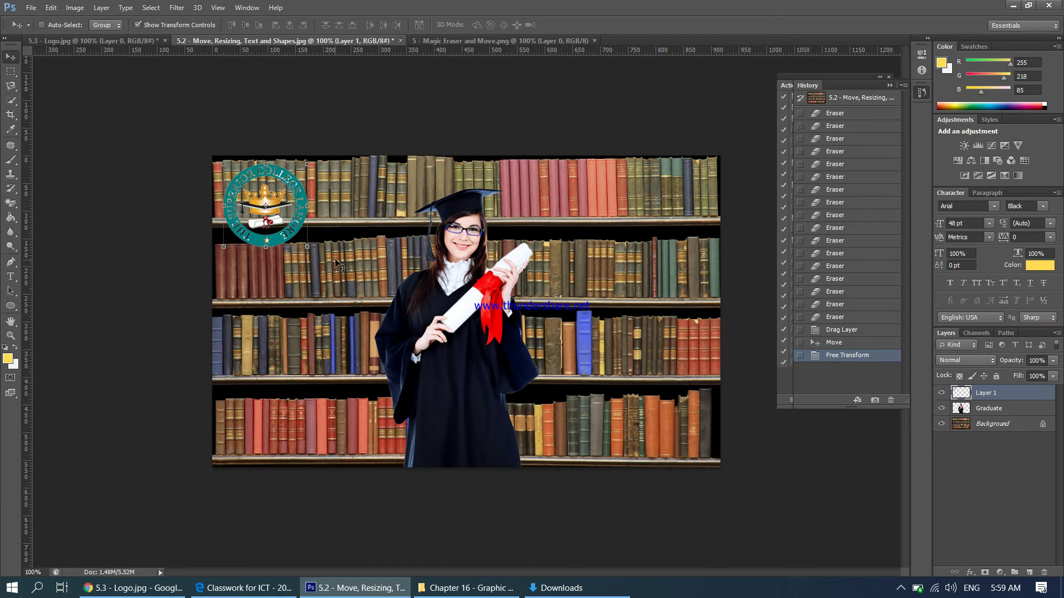
# - Erase the white remnants in the scaled logo's ring lettering with the Magic Eraser at 300% magnification
pyautogui.hotkey('ctrl', '+')
pyautogui.hotkey('ctrl', '+')
pyautogui.moveTo(524, 574); pyautogui.dragTo(426, 574)
pyautogui.scroll(5, 362, 438)
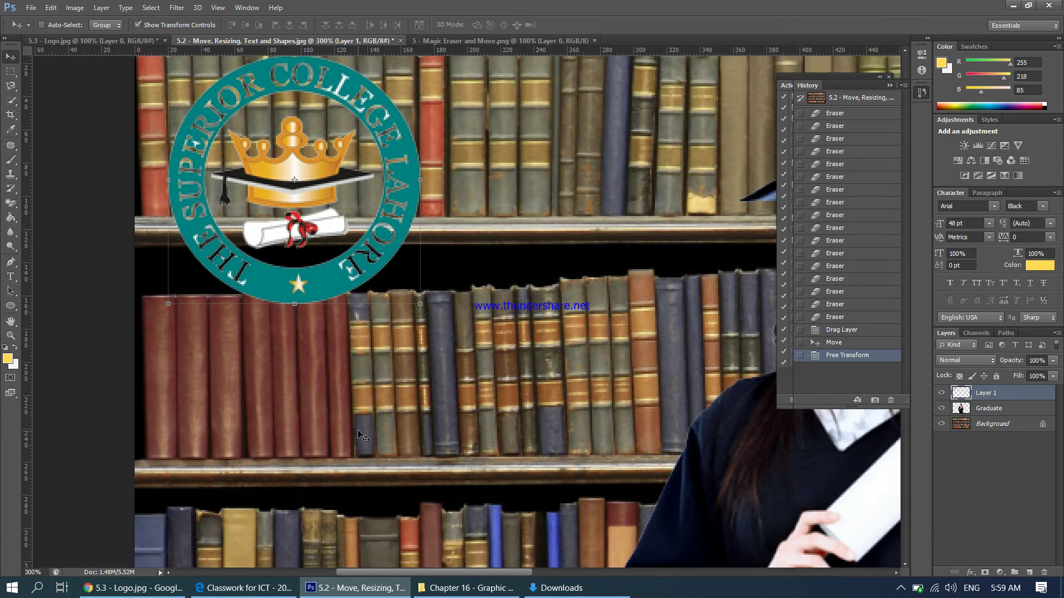
pyautogui.scroll(2, 361, 435)
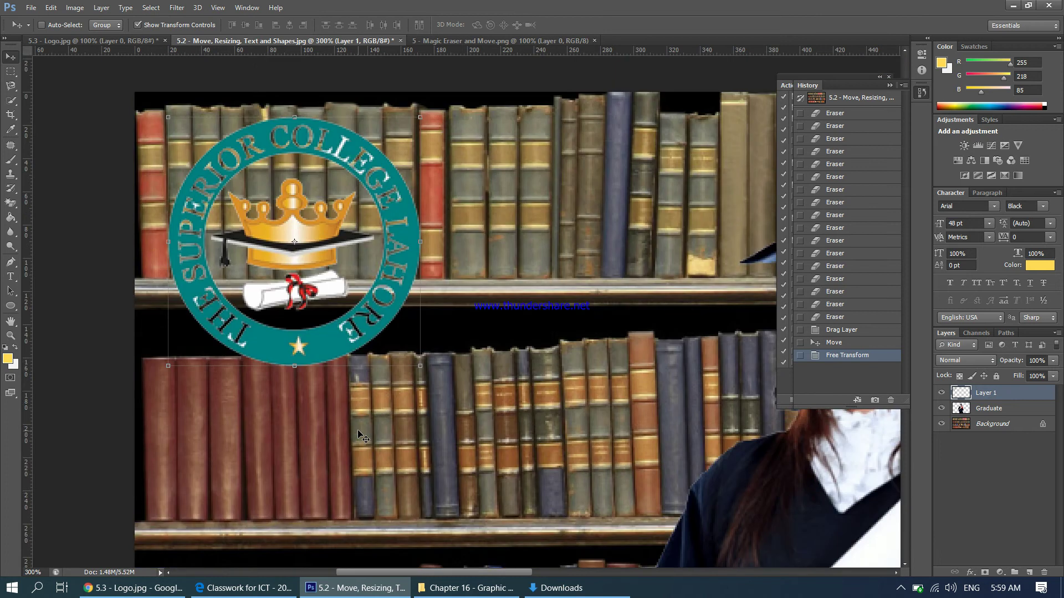
pyautogui.click(15, 206)
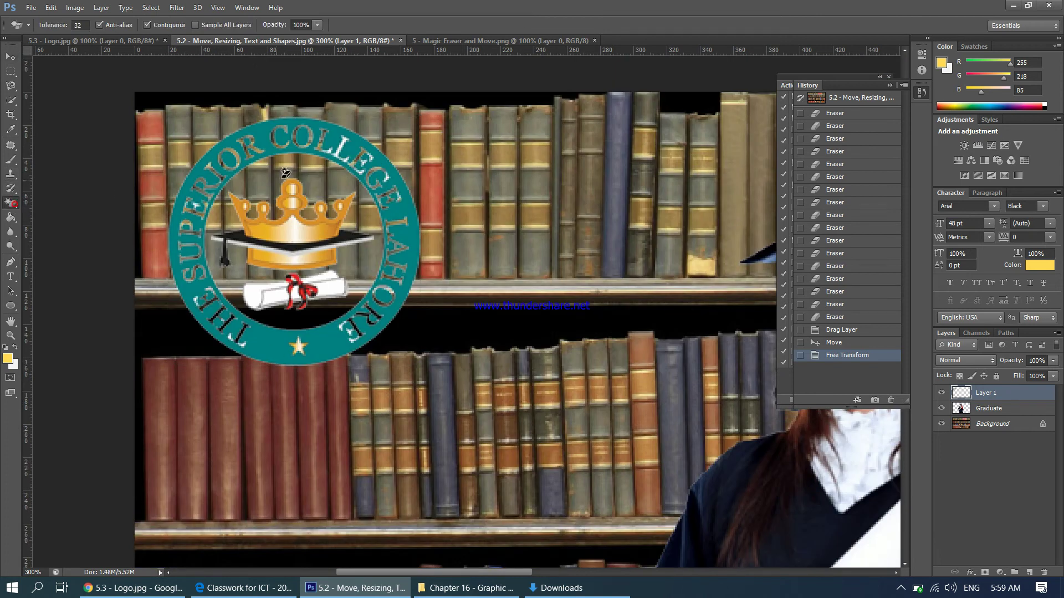
pyautogui.click(345, 141)
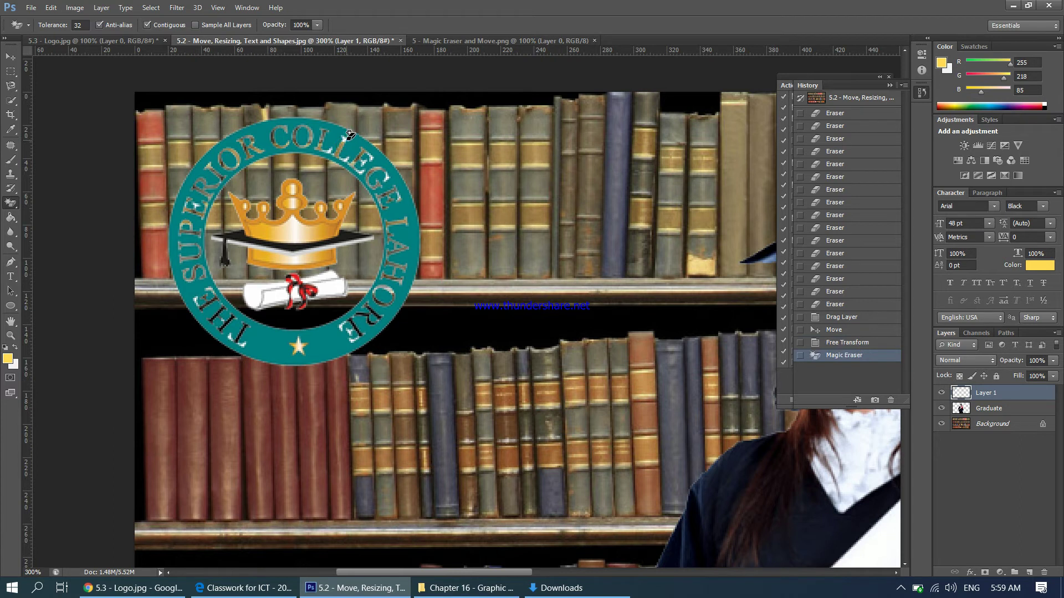
pyautogui.click(346, 133)
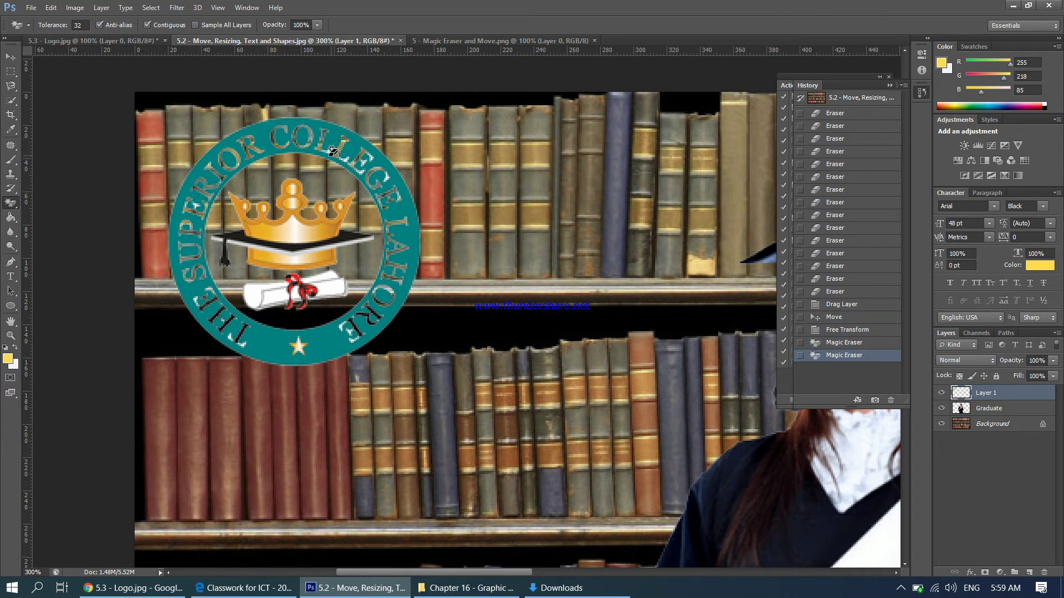
pyautogui.click(344, 320)
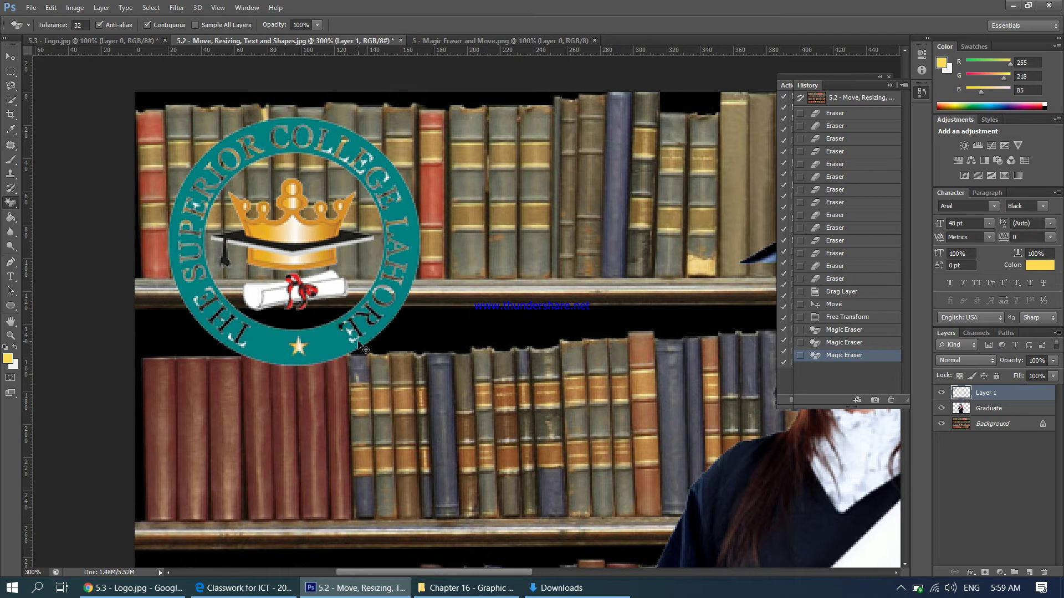
pyautogui.click(353, 335)
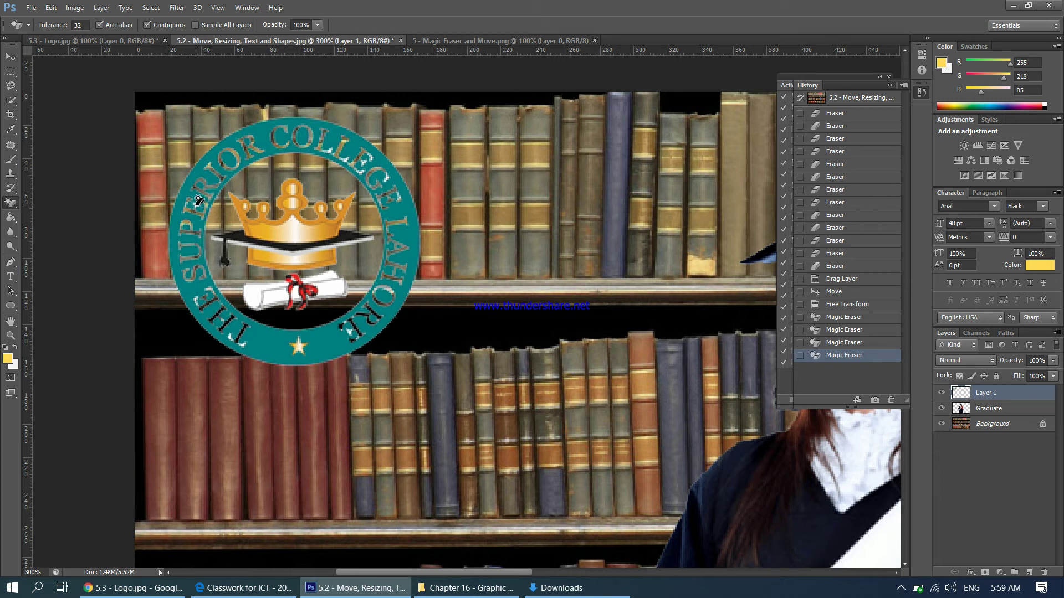
pyautogui.click(198, 201)
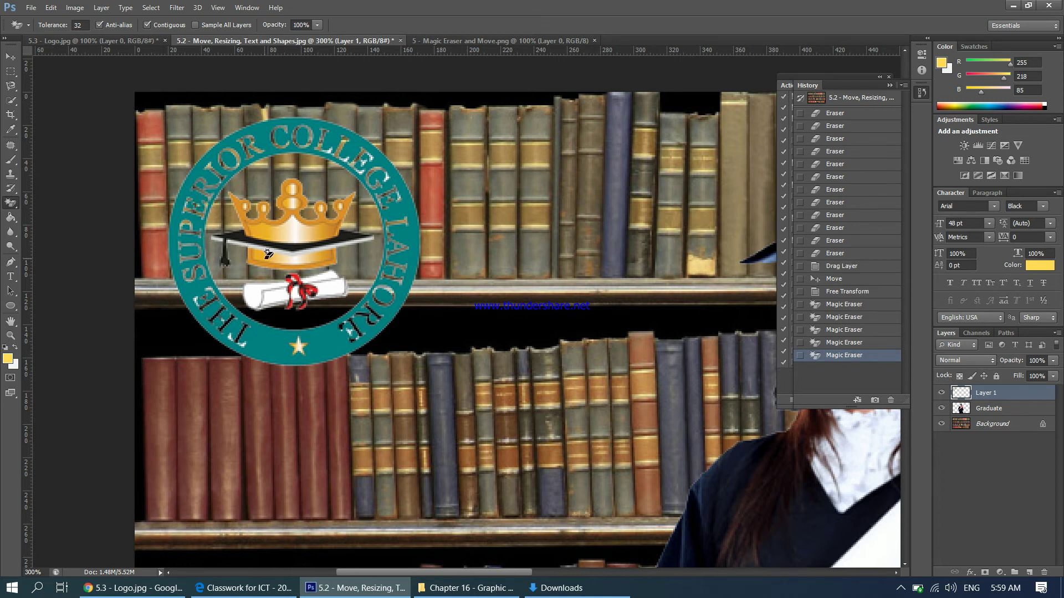
# - Draw a yellow rectangle about 927 × 58 px across the full width of the picture's lower edge
pyautogui.hotkey('ctrl', '-')
pyautogui.hotkey('ctrl', '-')
pyautogui.hotkey('ctrl', '-')
pyautogui.hotkey('ctrl', '-')
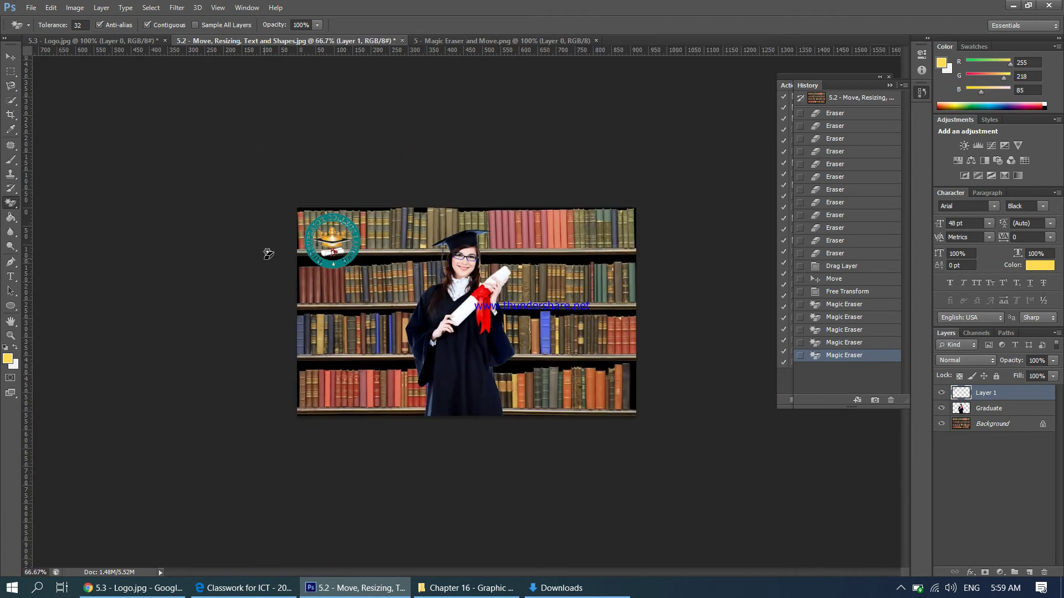
pyautogui.click(10, 56)
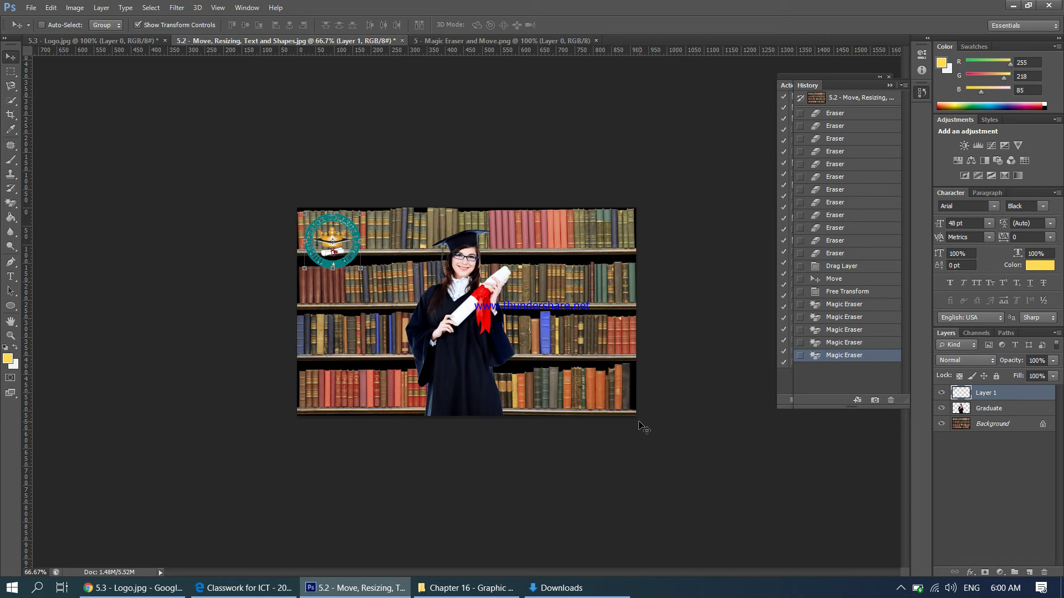
pyautogui.click(11, 307)
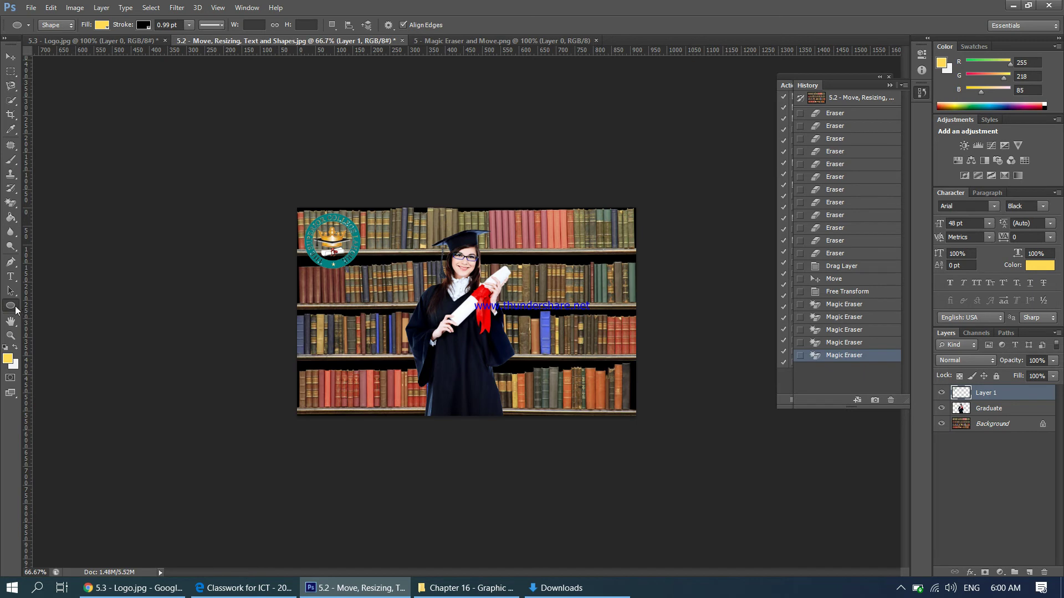
pyautogui.click(10, 306)
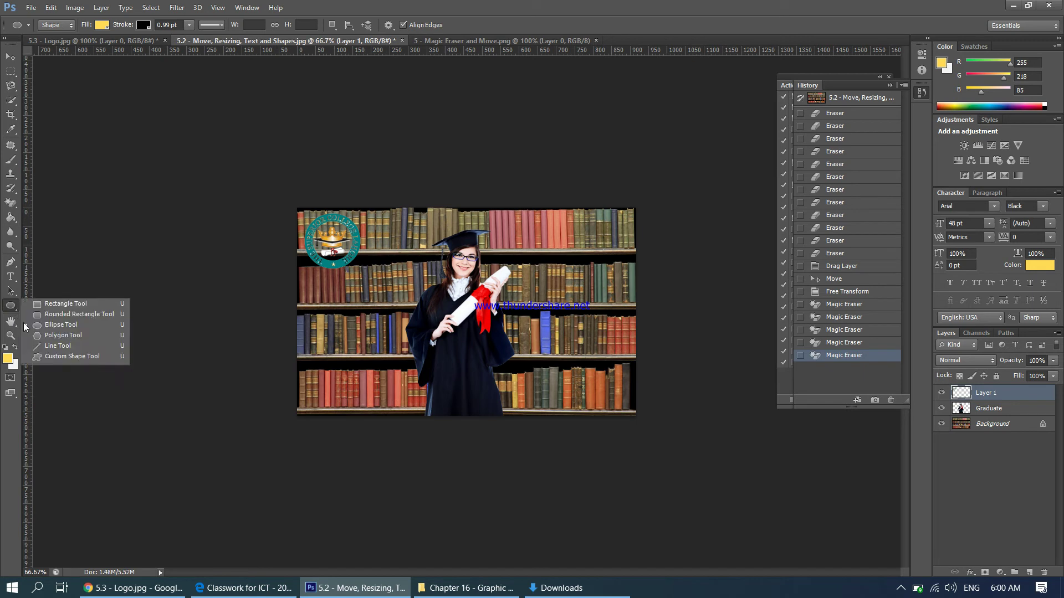
pyautogui.click(66, 304)
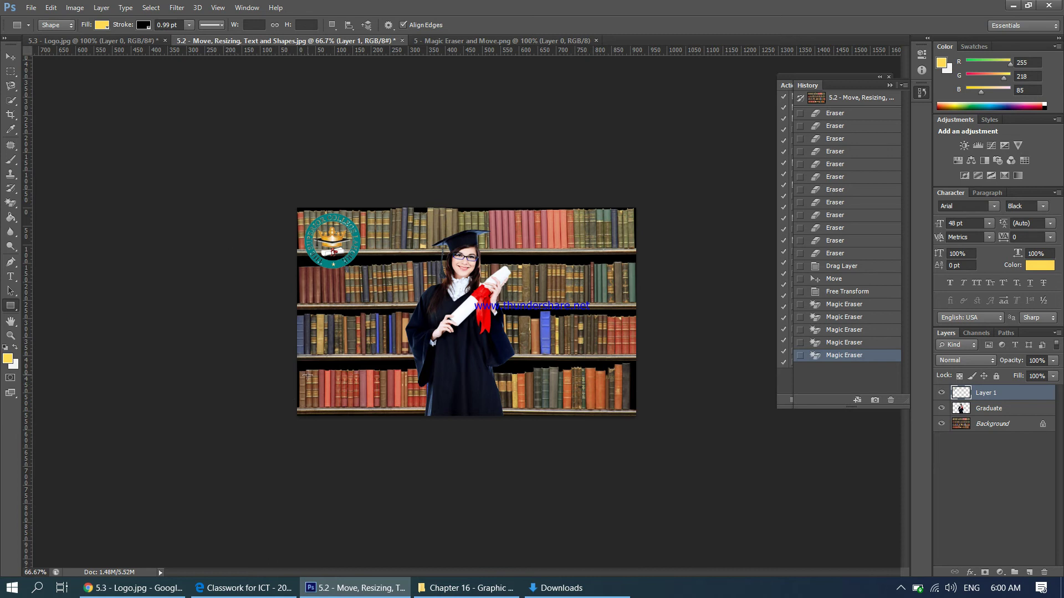
pyautogui.hotkey('ctrl', '+')
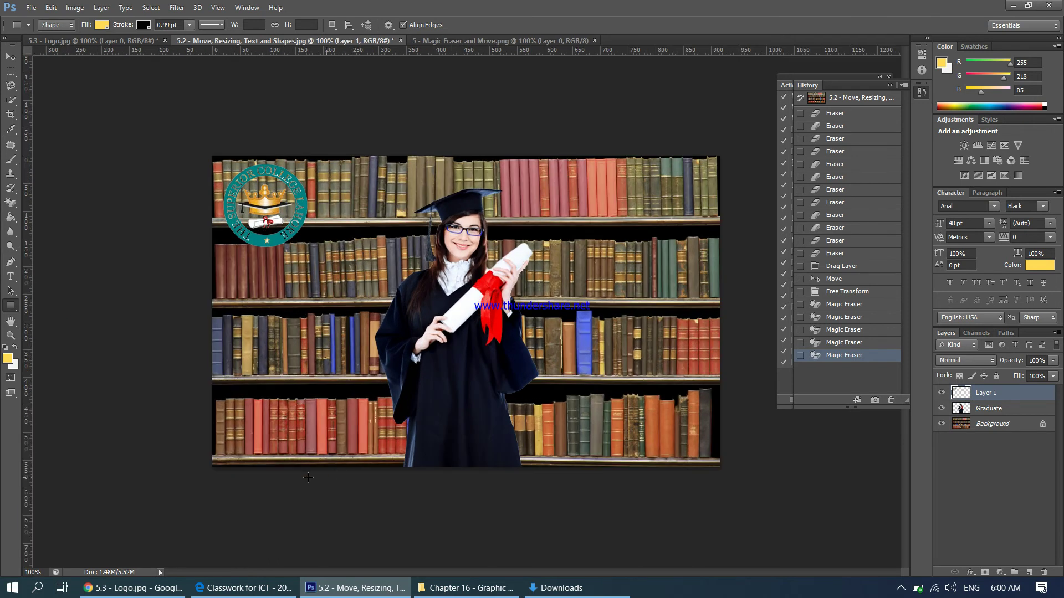
pyautogui.moveTo(209, 436); pyautogui.dragTo(722, 469)
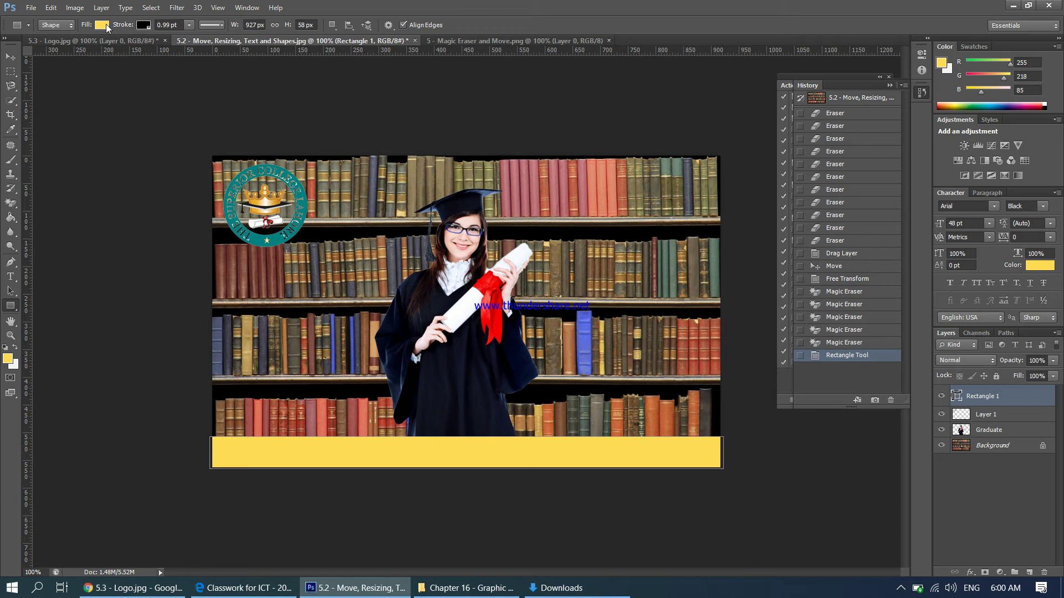
# - Change the fill of the rectangle strip along the picture's lower edge to dark navy blue and remove its stroke
pyautogui.click(102, 25)
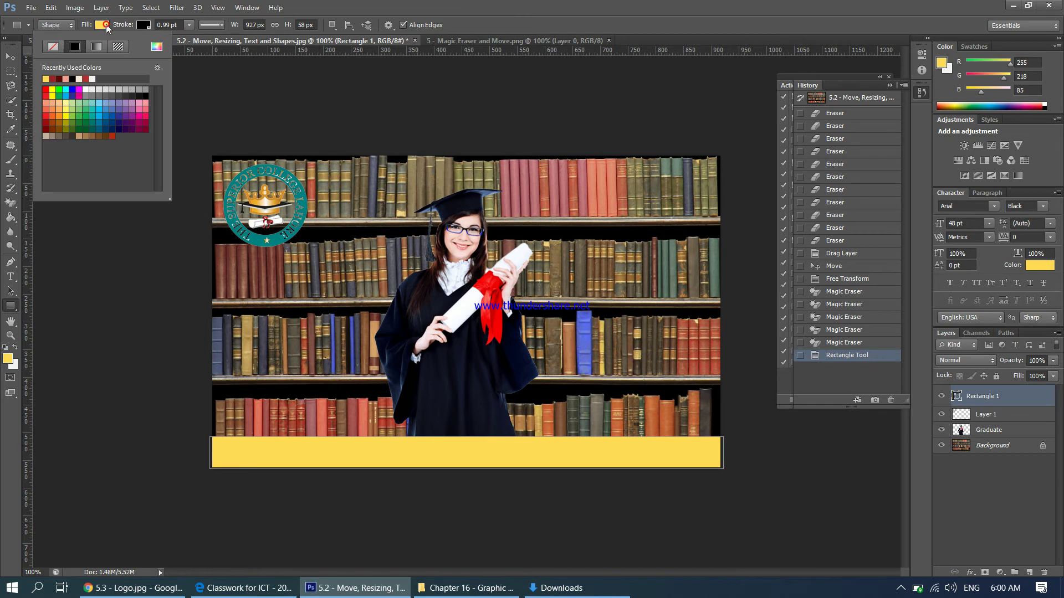
pyautogui.click(119, 127)
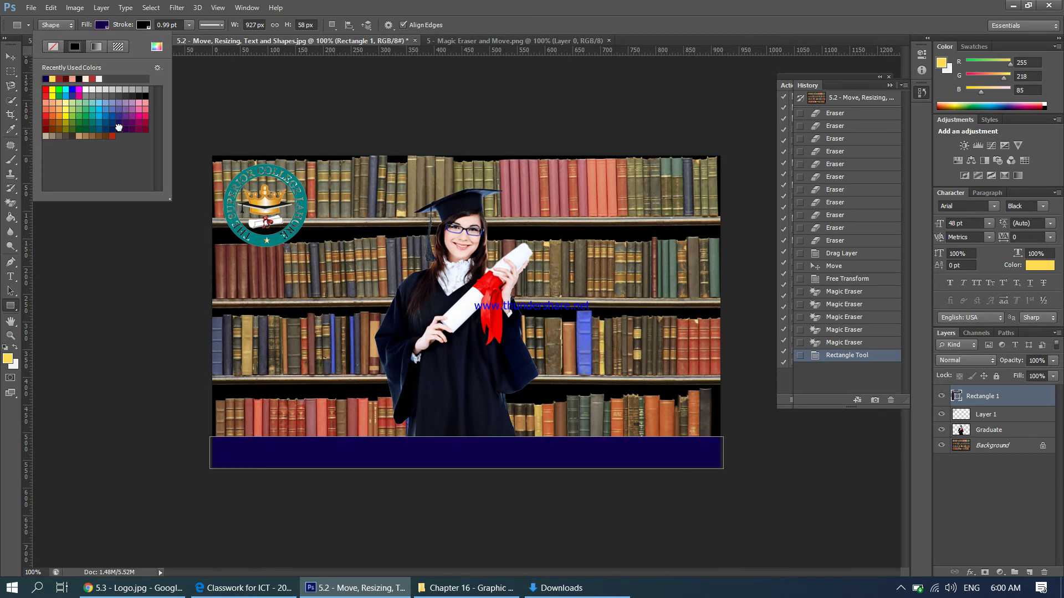
pyautogui.click(9, 56)
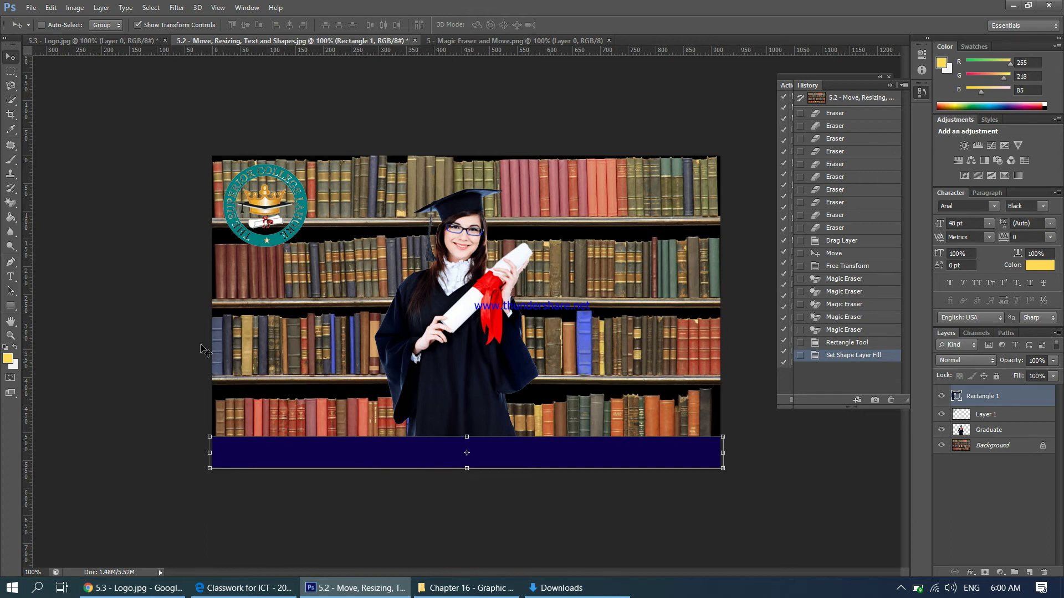
pyautogui.click(10, 305)
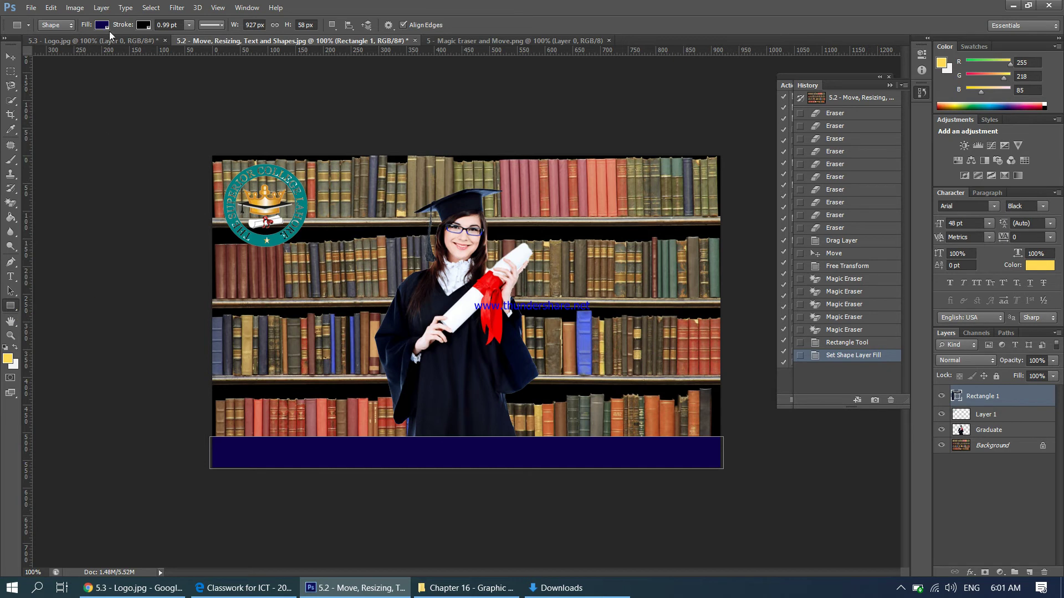
pyautogui.click(145, 26)
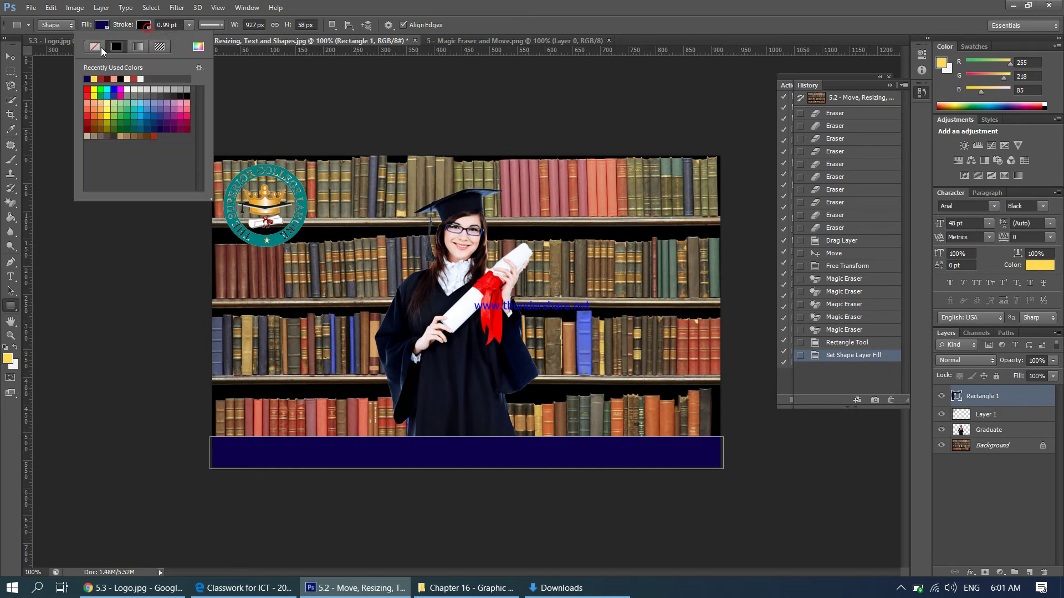
pyautogui.click(94, 48)
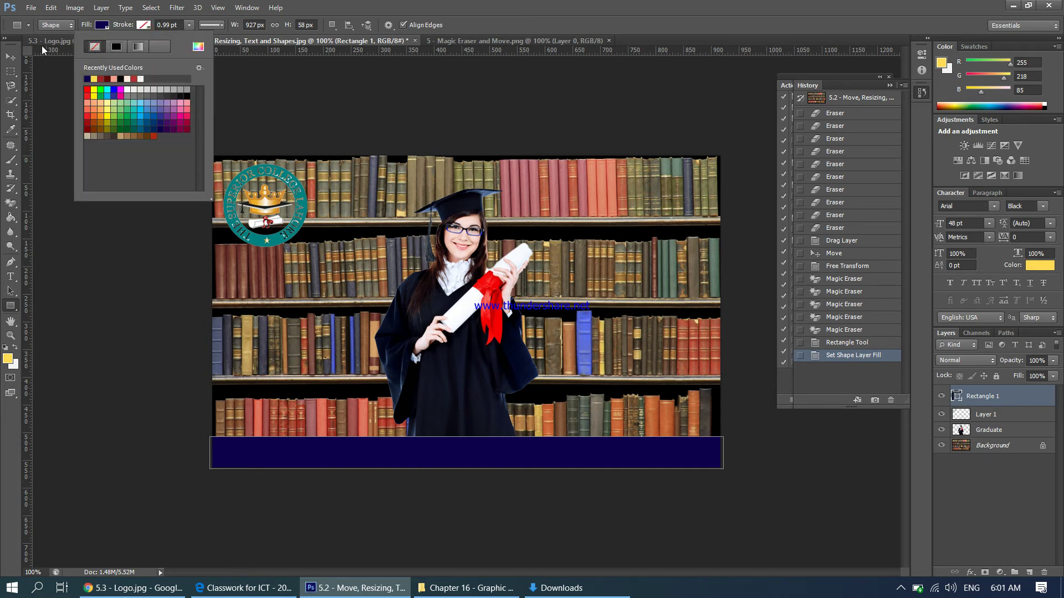
pyautogui.click(10, 57)
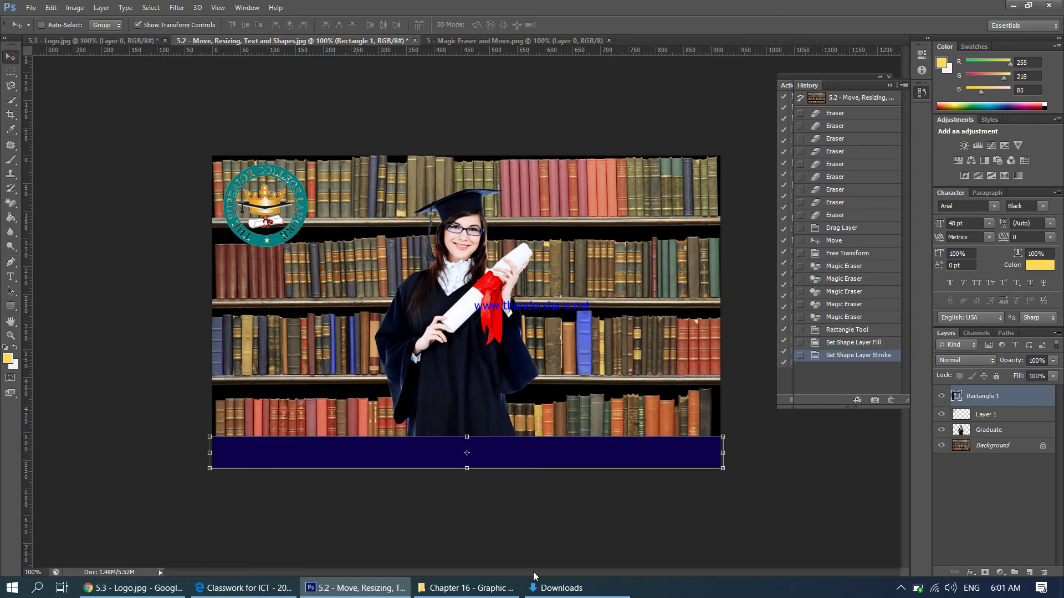
# - Add the centred text "Graduates 2020" inside the navy rectangle strip with the Type tool
pyautogui.click(14, 279)
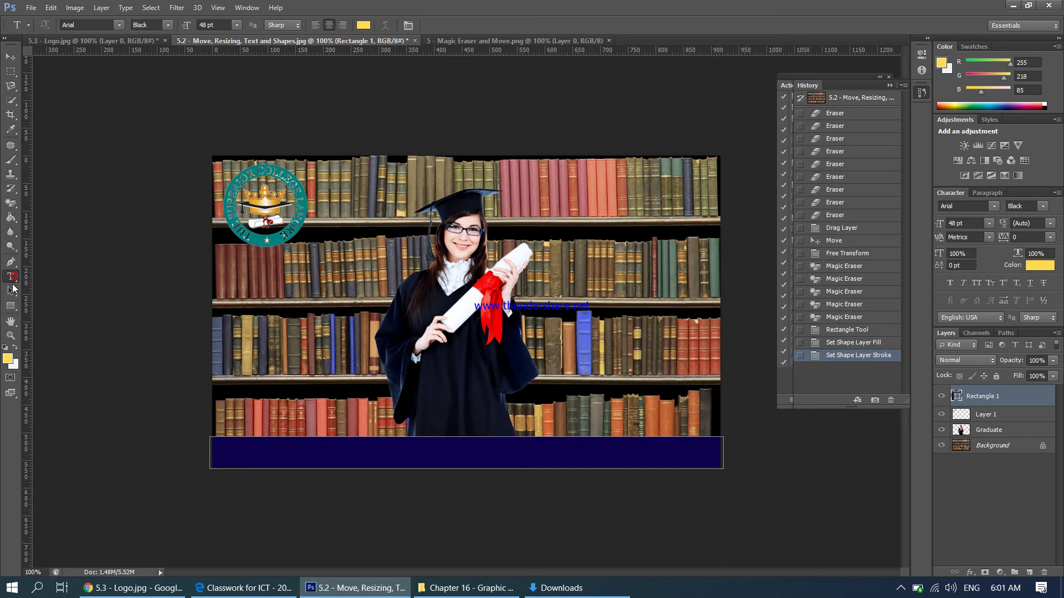
pyautogui.click(220, 448)
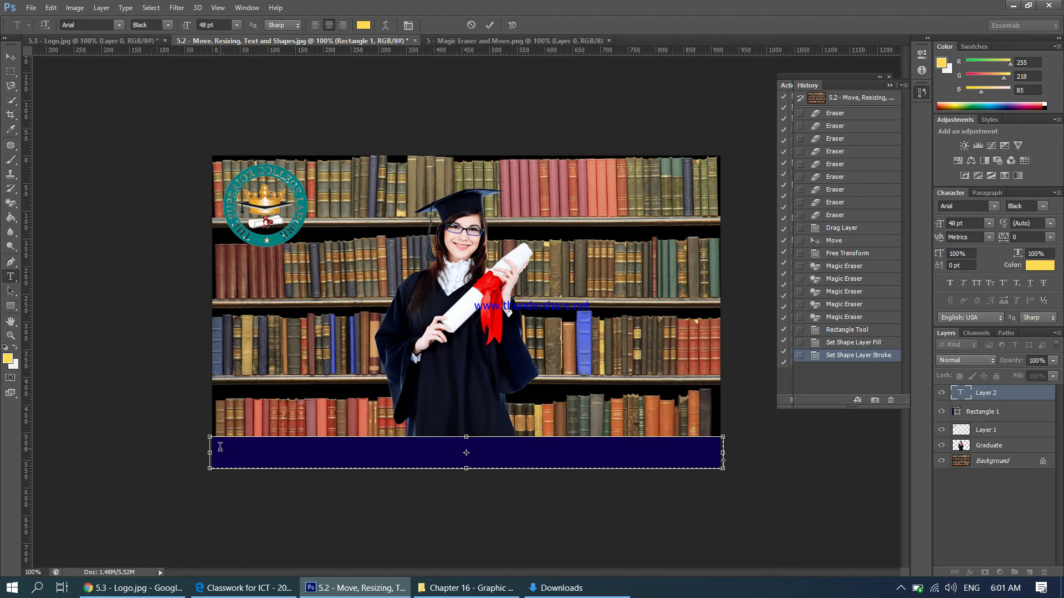
pyautogui.write('2')
pyautogui.press('BackSpace')
pyautogui.write('Gradua')
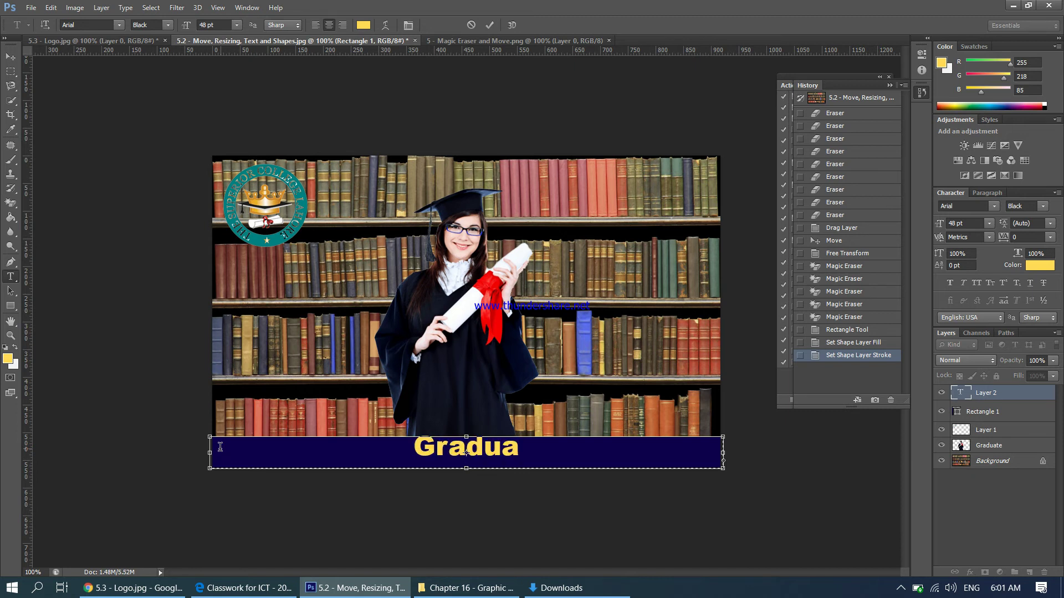
pyautogui.write('tes')
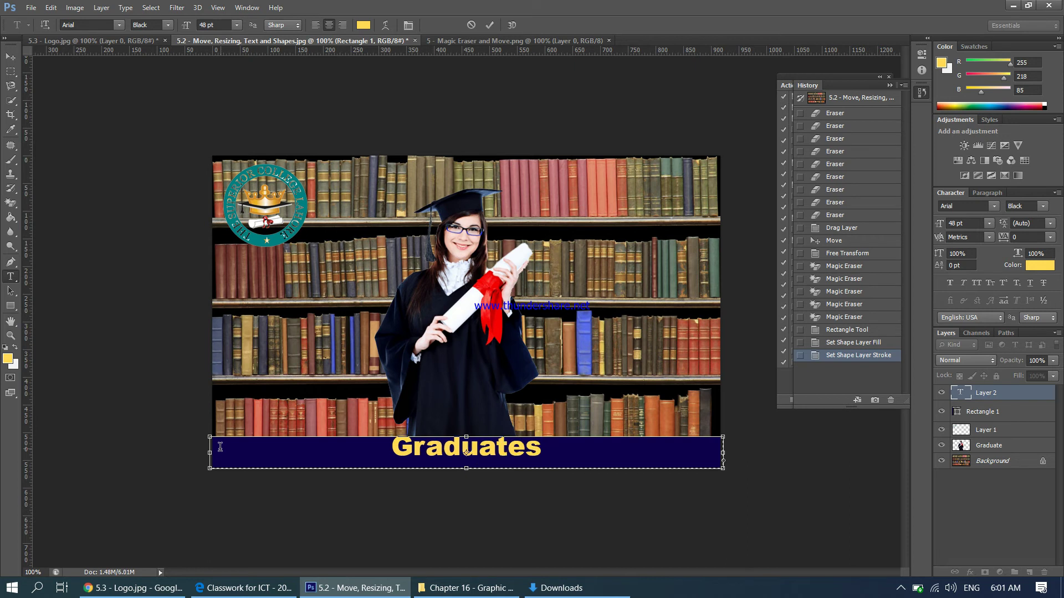
pyautogui.write(' 2020')
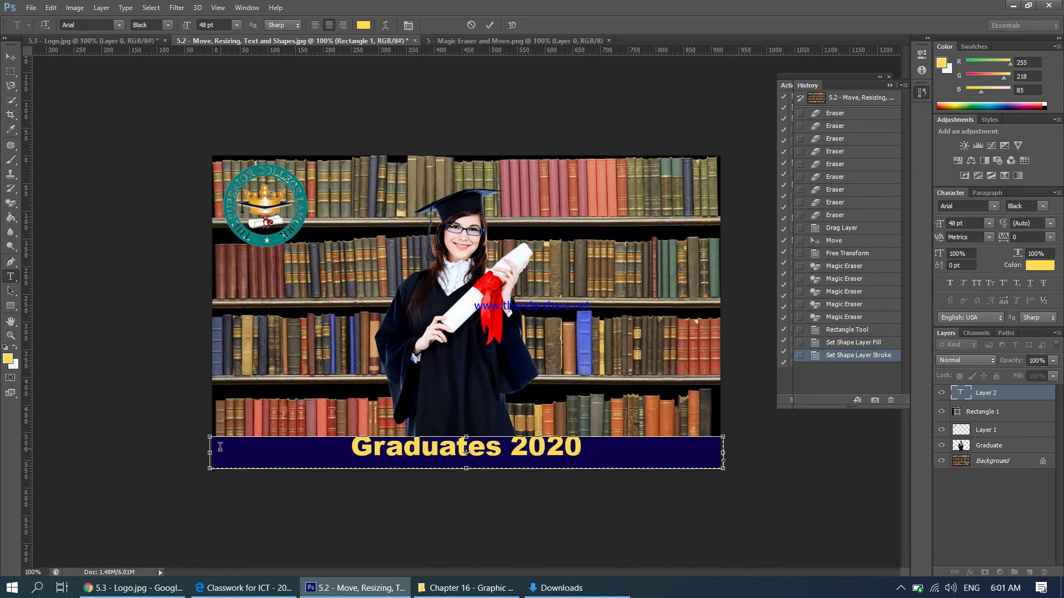
# - Set the whole "Graduates 2020" text to 36 pt and its colour to near-white, fcfcfc
pyautogui.moveTo(341, 445); pyautogui.dragTo(619, 456)
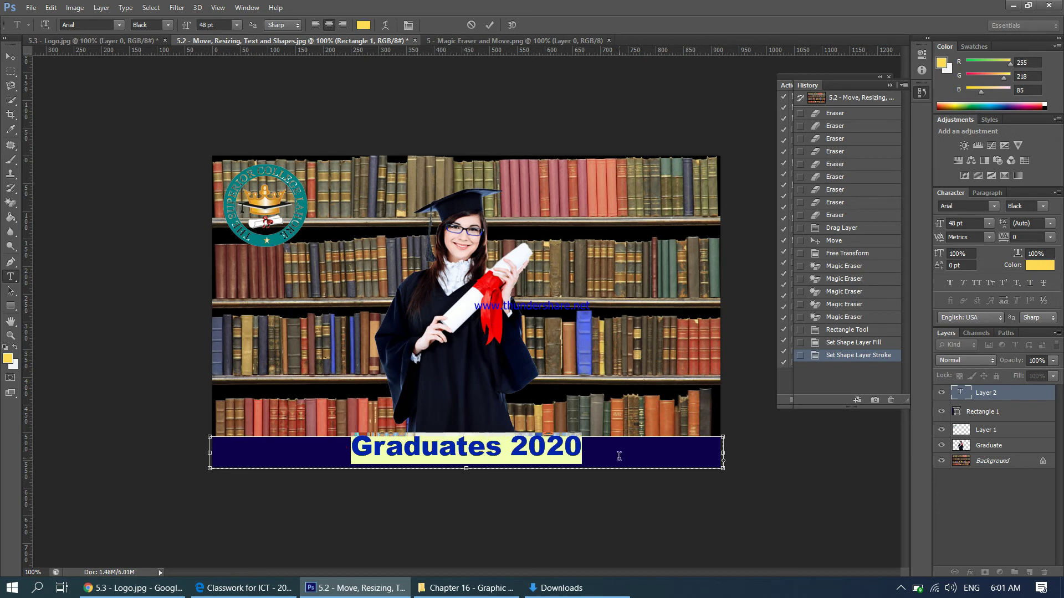
pyautogui.click(236, 25)
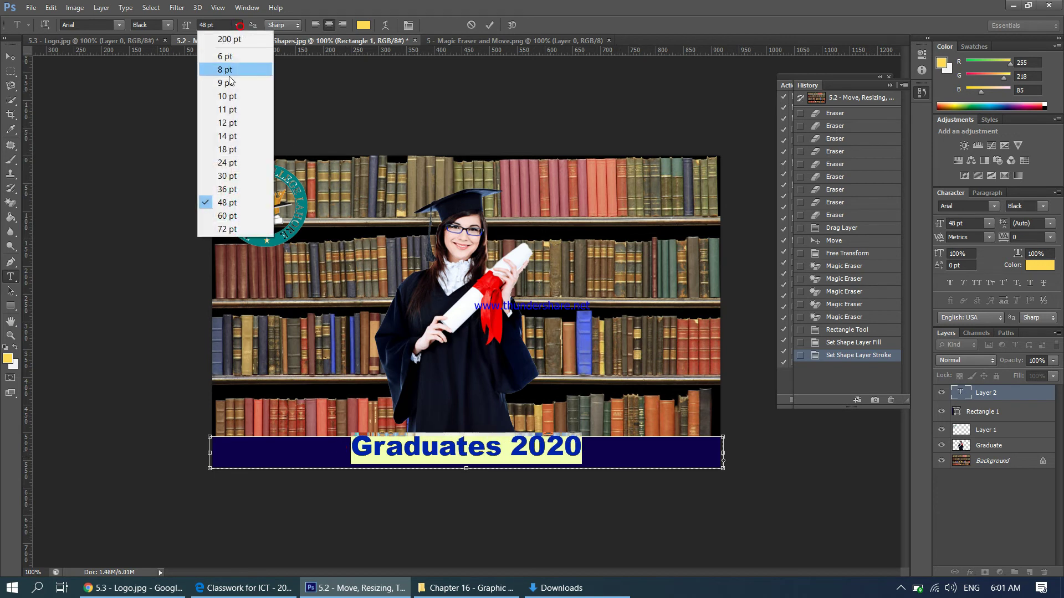
pyautogui.click(227, 176)
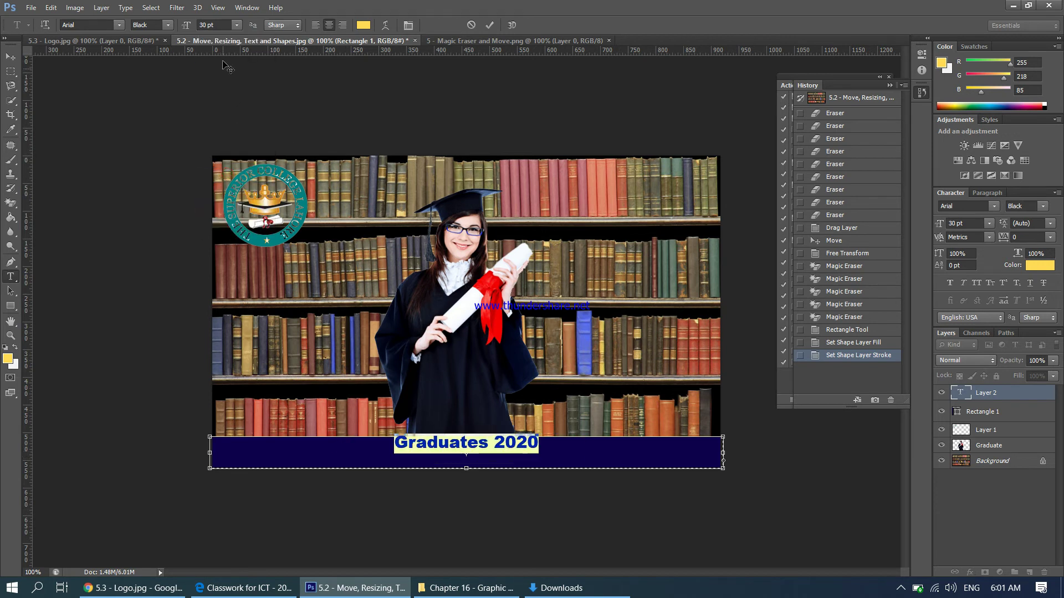
pyautogui.click(236, 25)
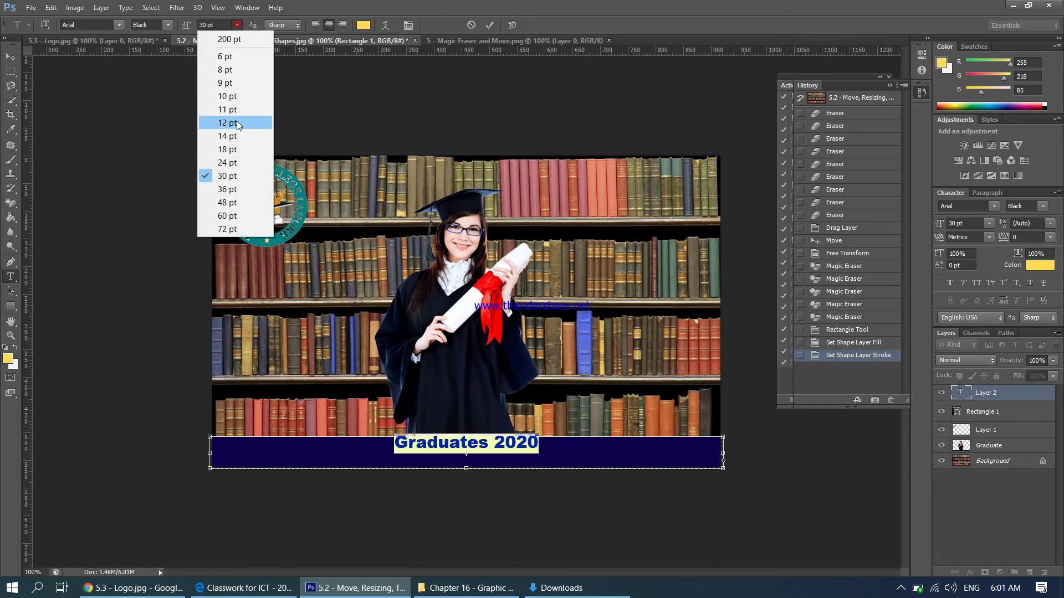
pyautogui.click(235, 191)
pyautogui.click(363, 25)
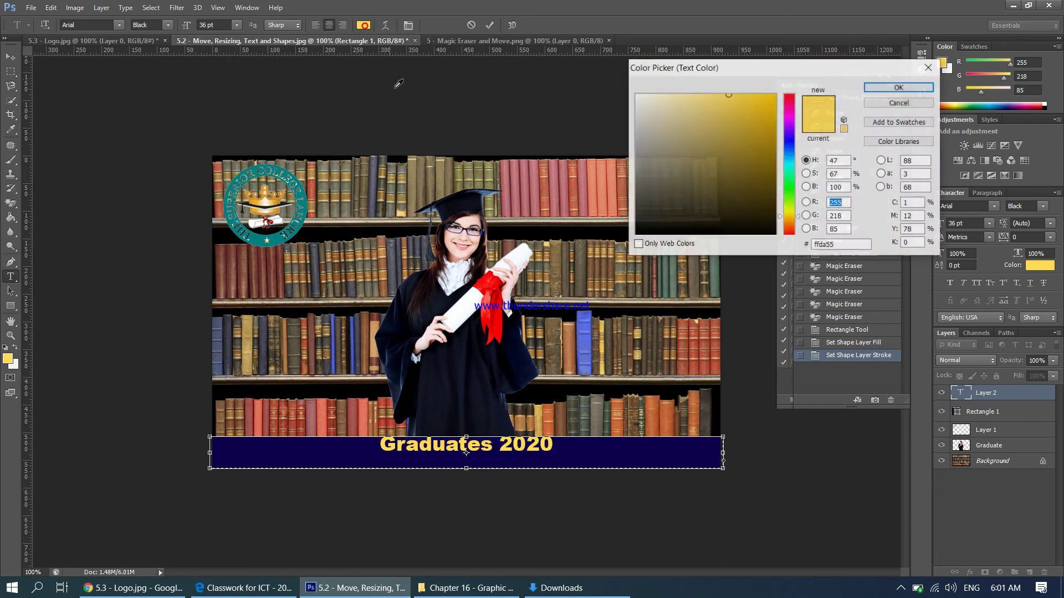
pyautogui.click(635, 95)
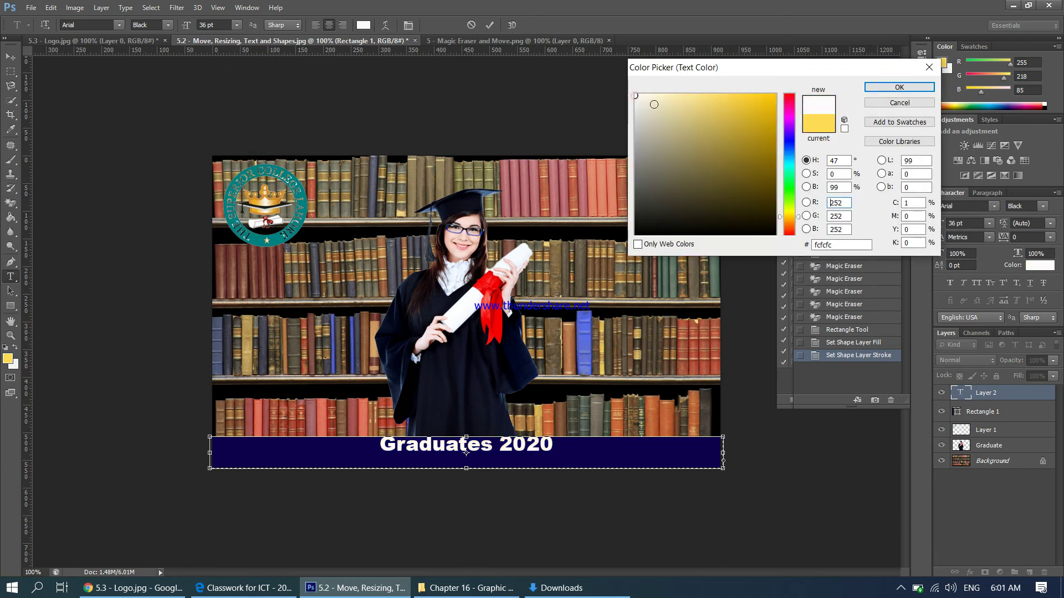
pyautogui.click(883, 90)
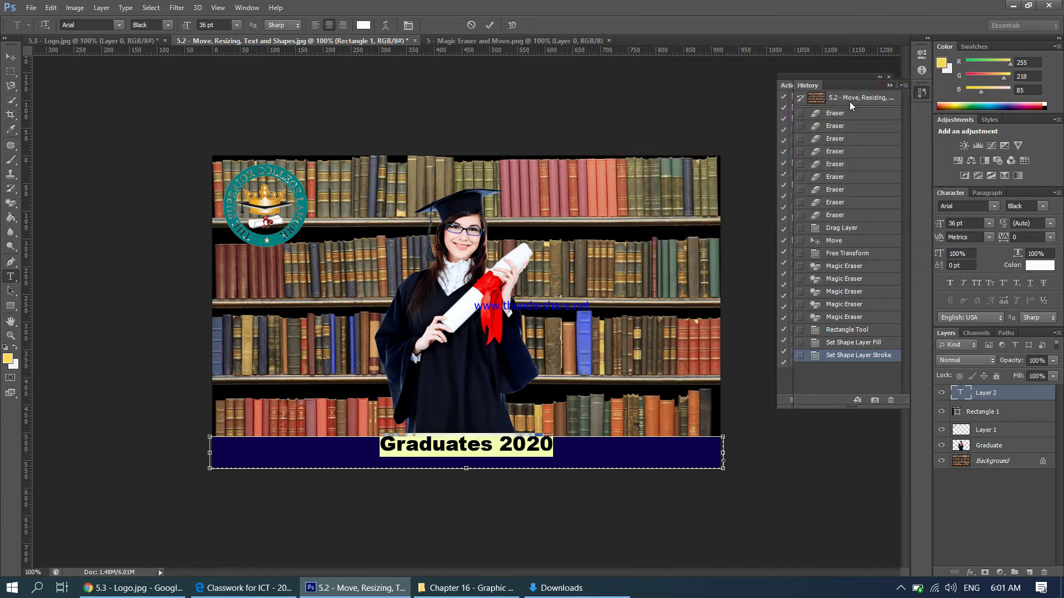
# - Try the Arialic Hollow font on the caption, settle on Times New Roman Bold at 48 pt and commit the text
pyautogui.click(118, 26)
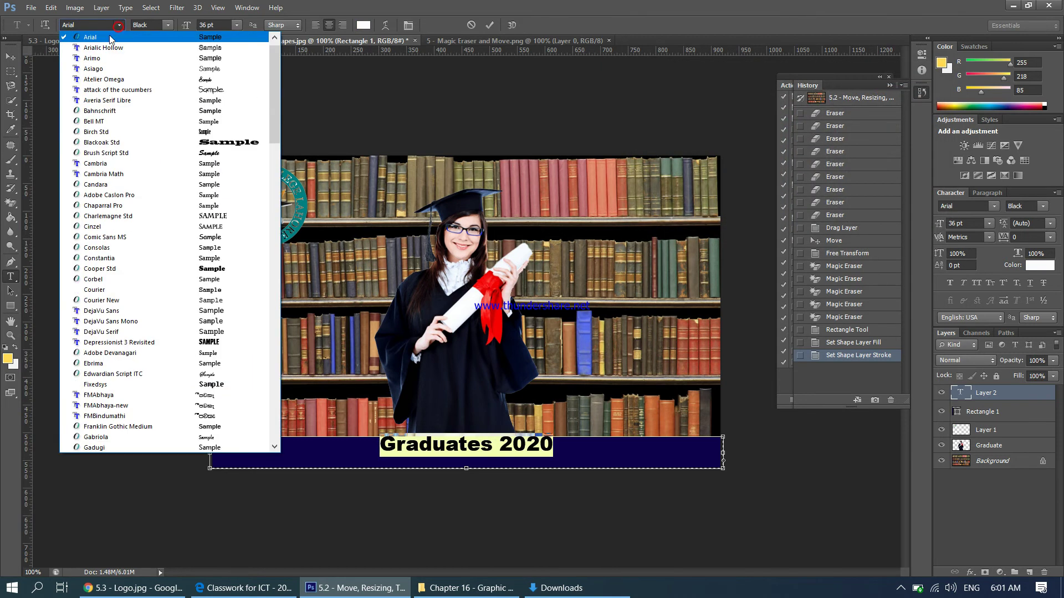
pyautogui.click(115, 52)
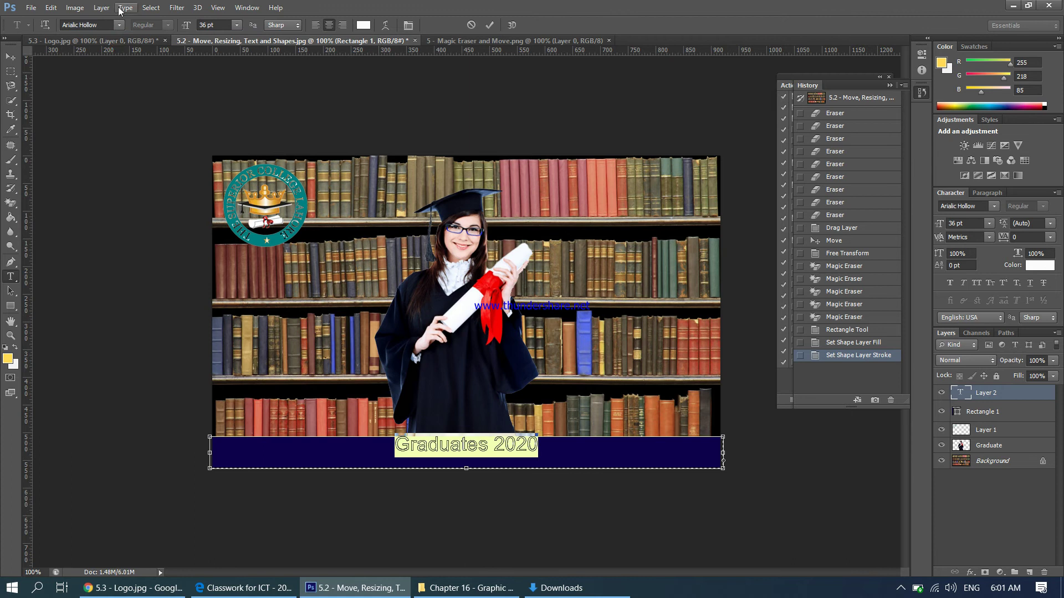
pyautogui.click(84, 24)
pyautogui.write('Times New Ro...')
pyautogui.press('Return')
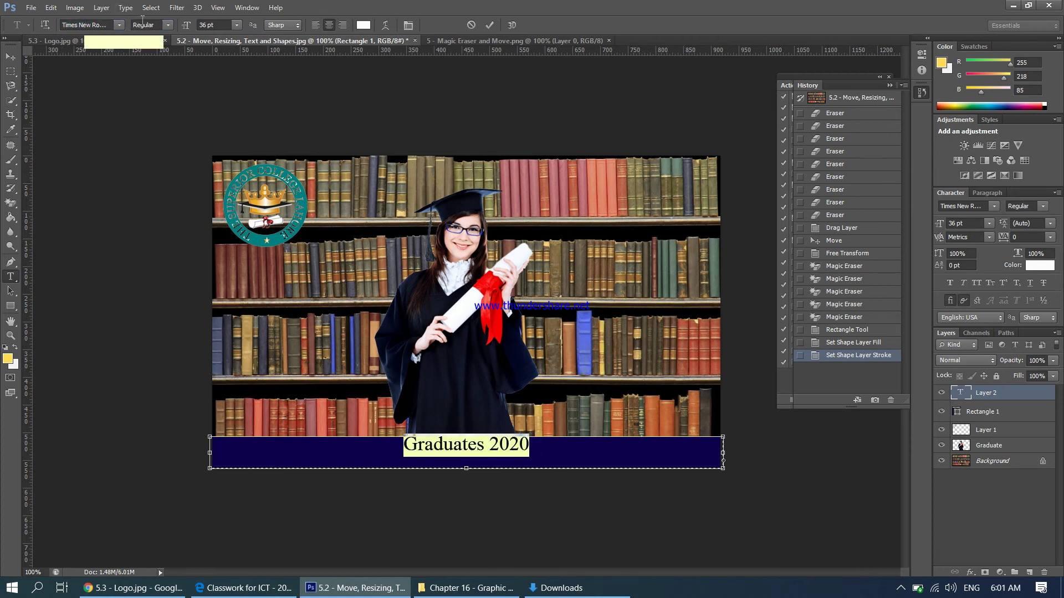
pyautogui.click(165, 26)
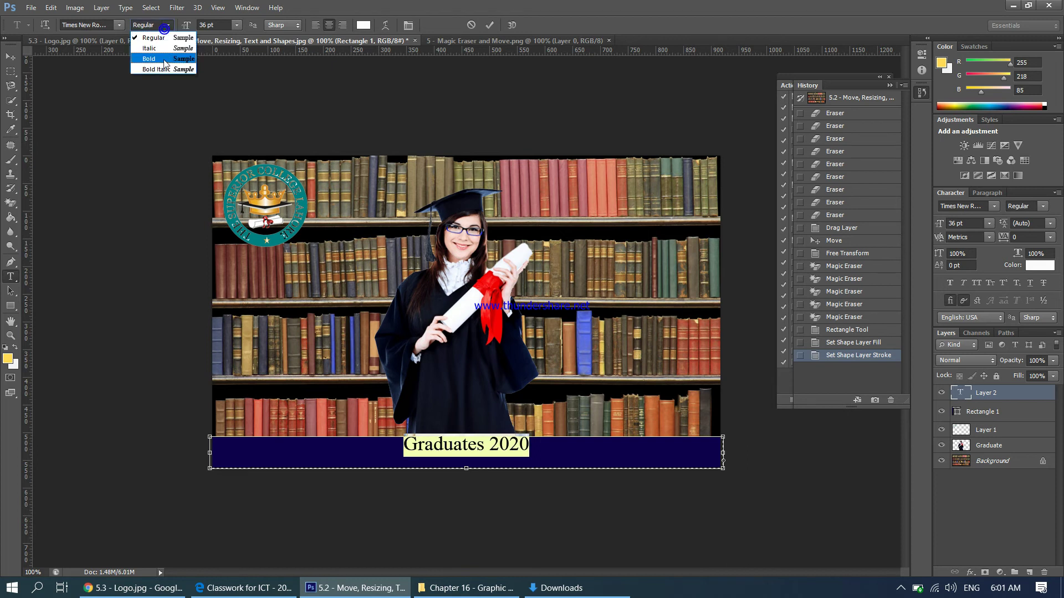
pyautogui.click(164, 59)
pyautogui.click(231, 25)
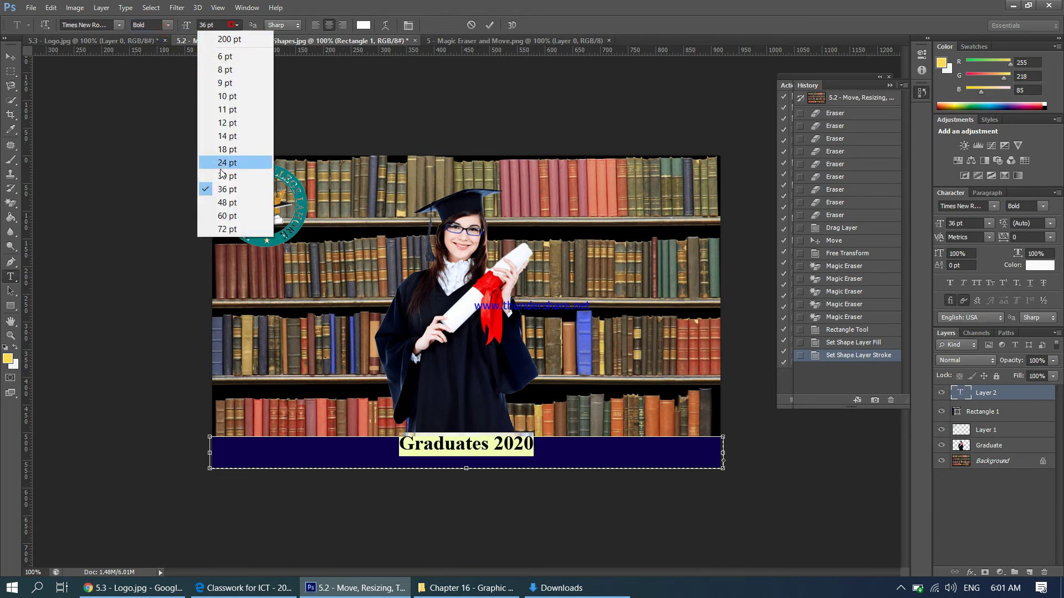
pyautogui.click(222, 203)
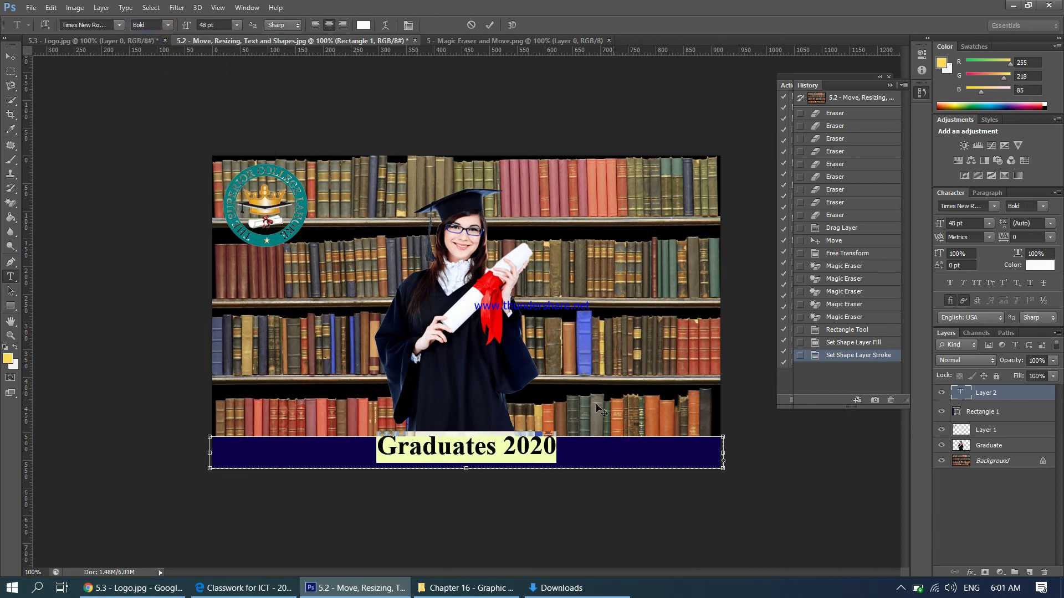
pyautogui.click(10, 57)
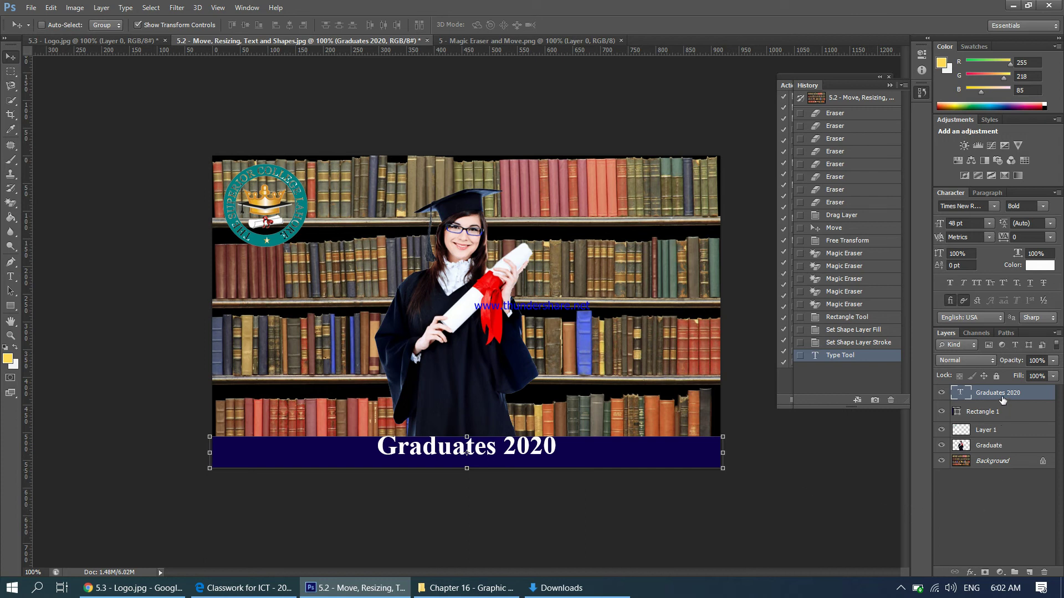
# - Edit the caption on the strip to read "Graduate 2020" and commit the change
pyautogui.click(10, 277)
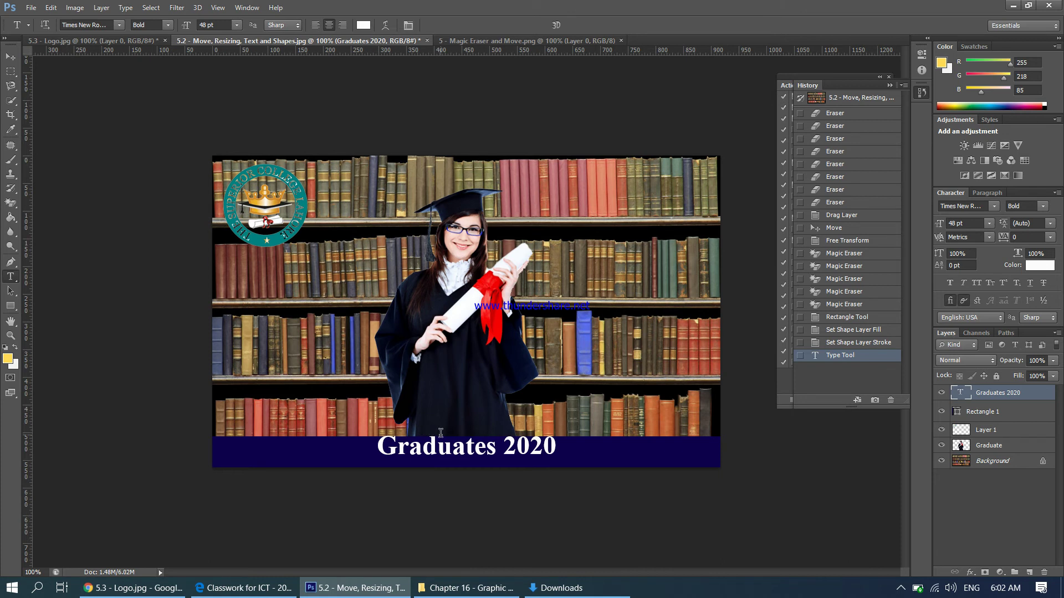
pyautogui.click(486, 459)
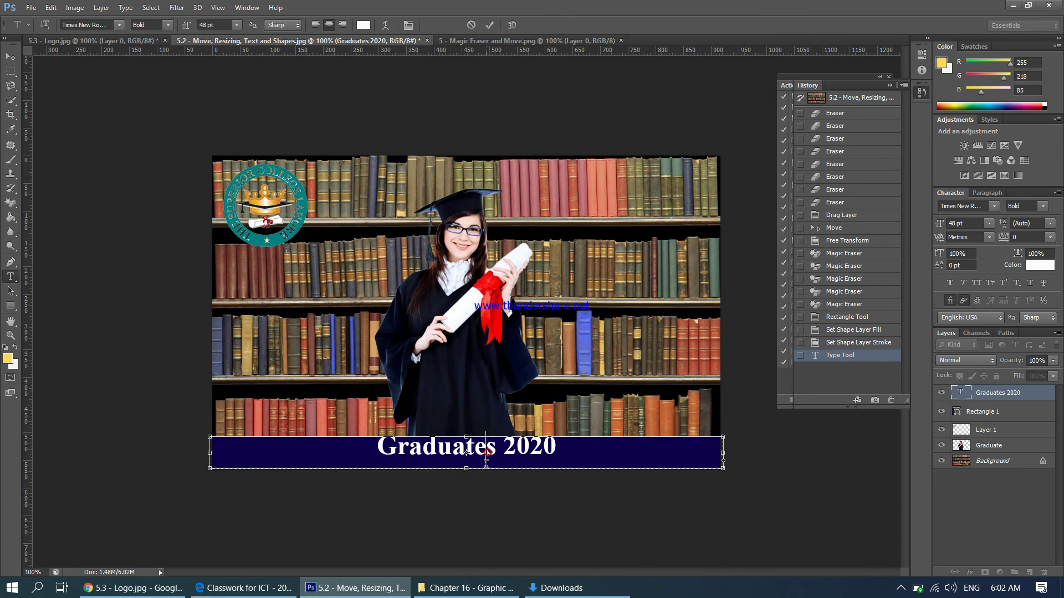
pyautogui.press('BackSpace')
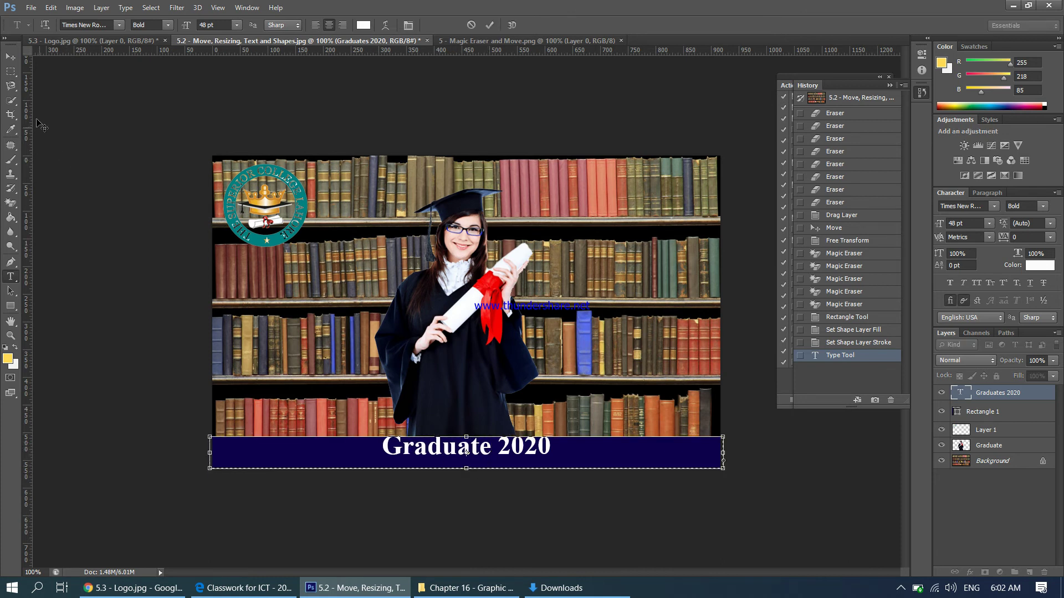
pyautogui.click(11, 57)
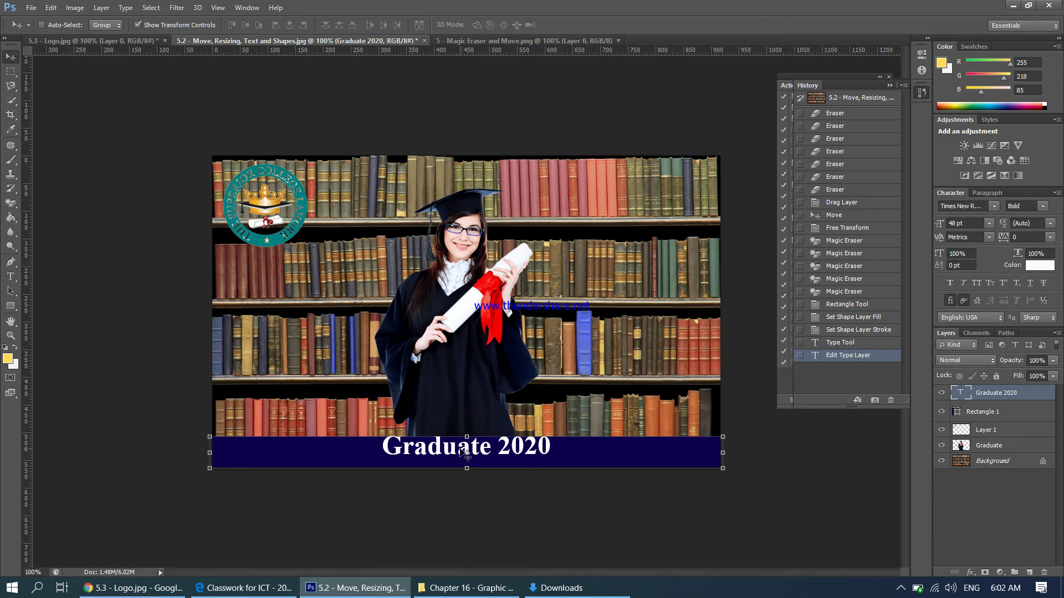
# - Nudge the "Graduate 2020" text down with the Move tool so it sits vertically centred in the navy strip
pyautogui.press('Down')
pyautogui.press('Down')
pyautogui.press('Down')
pyautogui.press('Down')
pyautogui.press('Down')
pyautogui.press('Down')
pyautogui.press('Down')
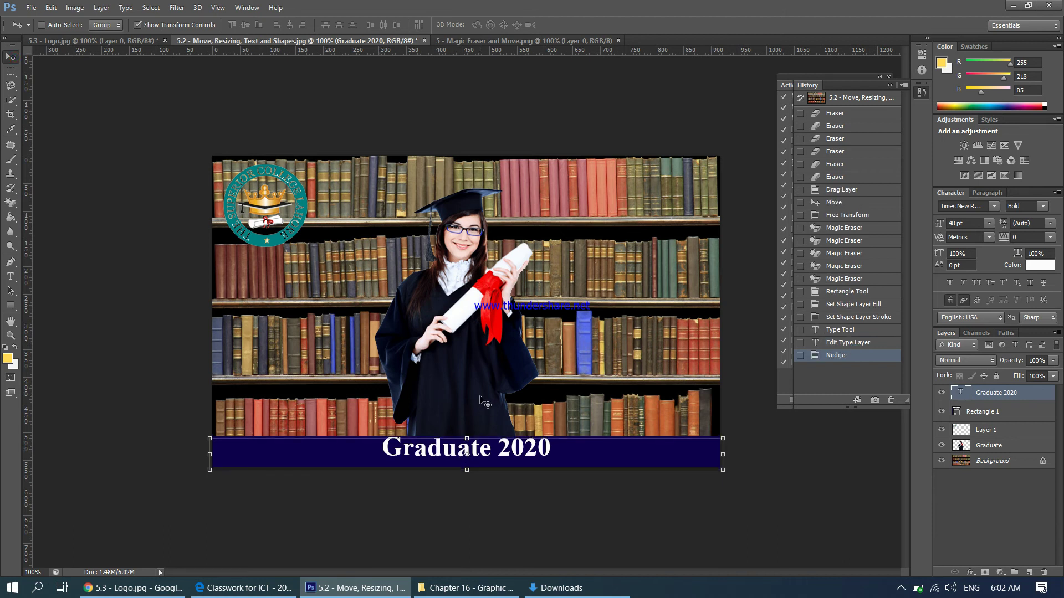
pyautogui.press('Down')
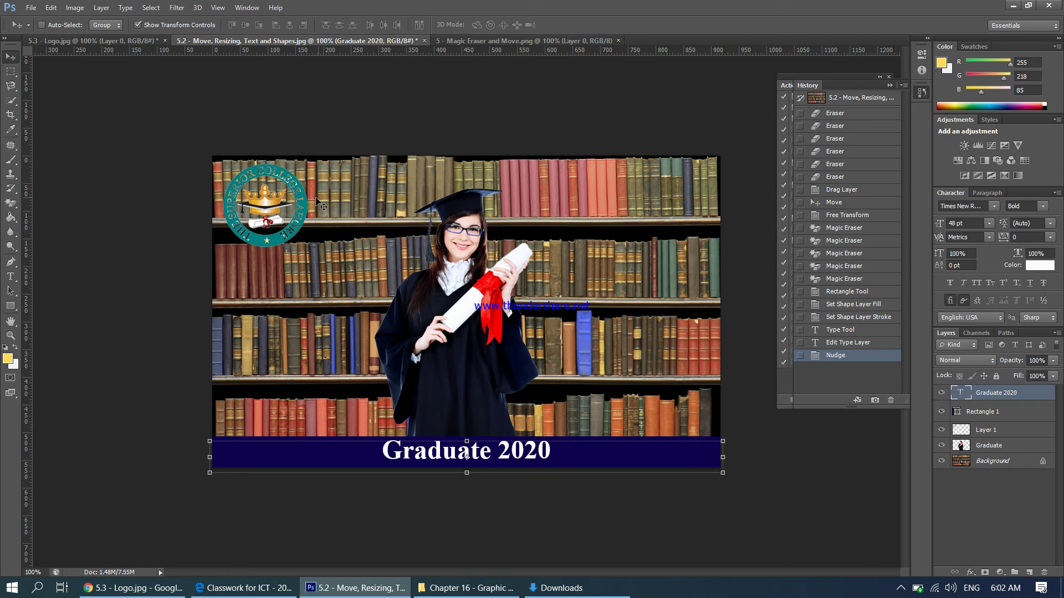
# - Select the Graduate, Layer 1 and Rectangle 1 layers in turn to review what each one holds
pyautogui.click(994, 441)
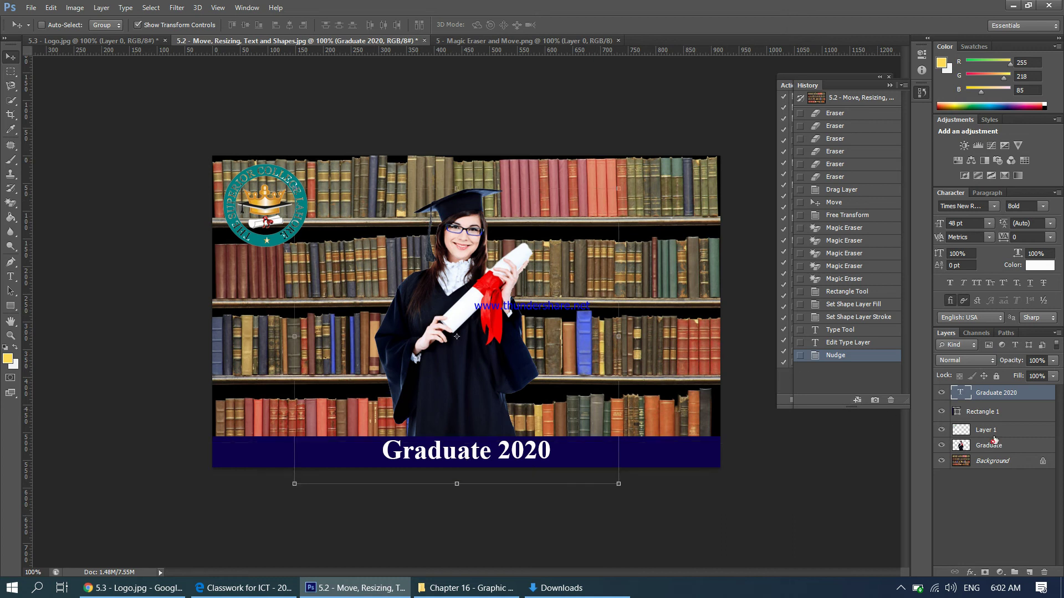
pyautogui.click(992, 430)
pyautogui.click(992, 411)
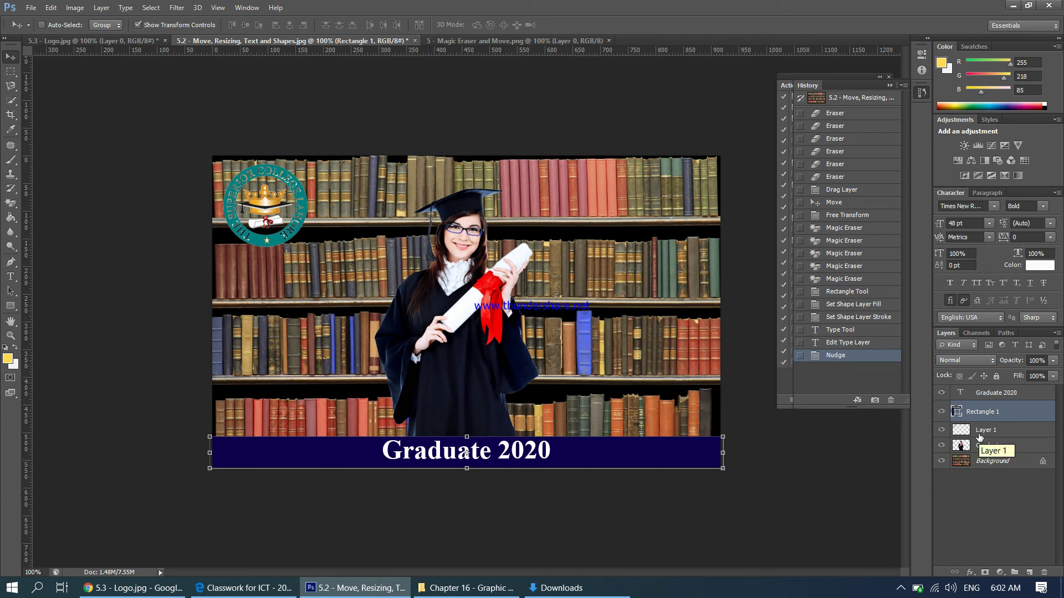
pyautogui.click(30, 8)
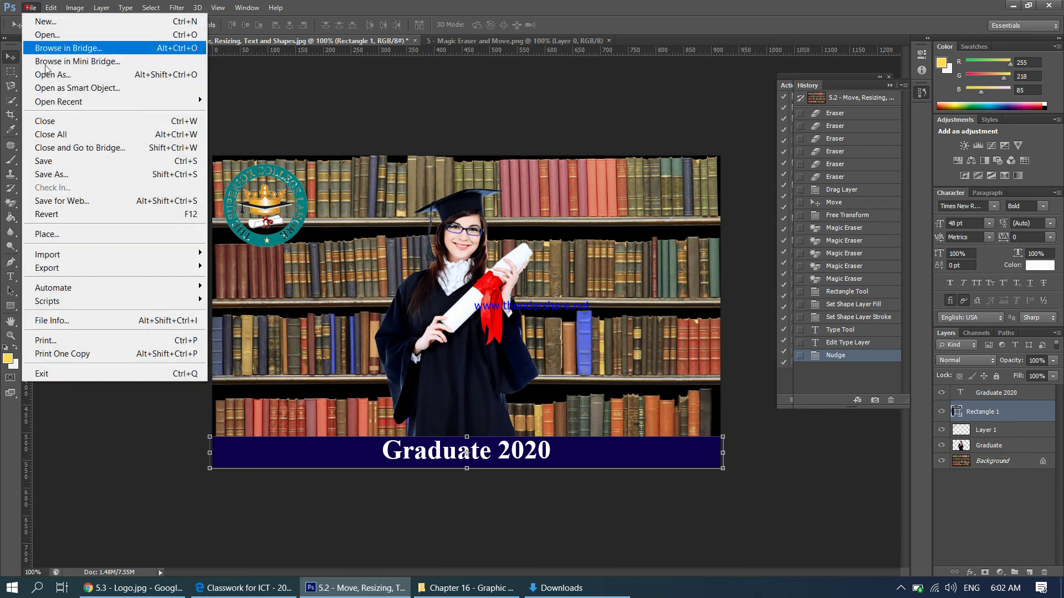
pyautogui.click(50, 175)
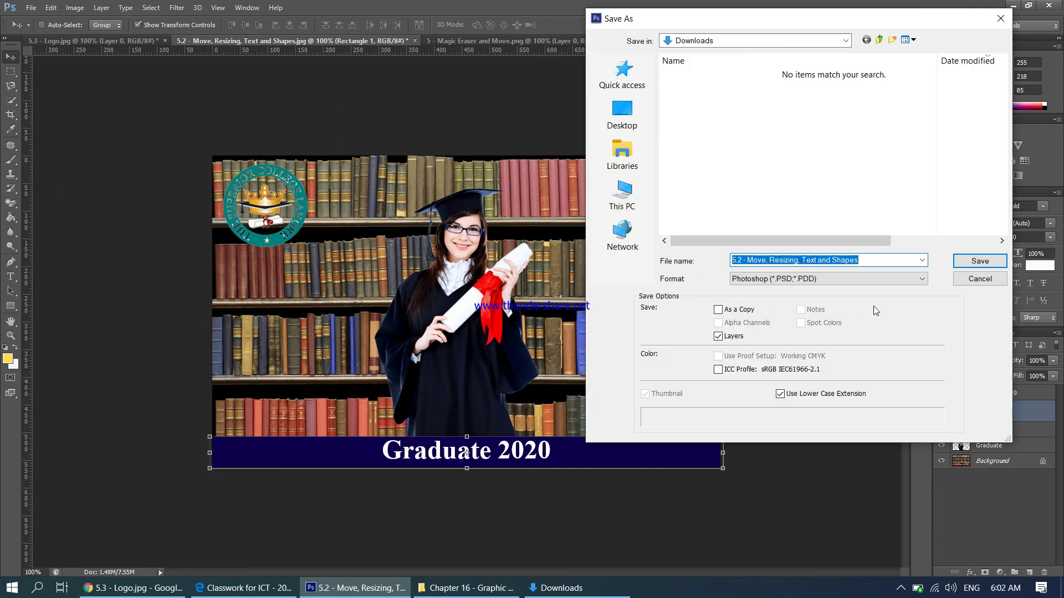
pyautogui.click(827, 281)
pyautogui.click(810, 183)
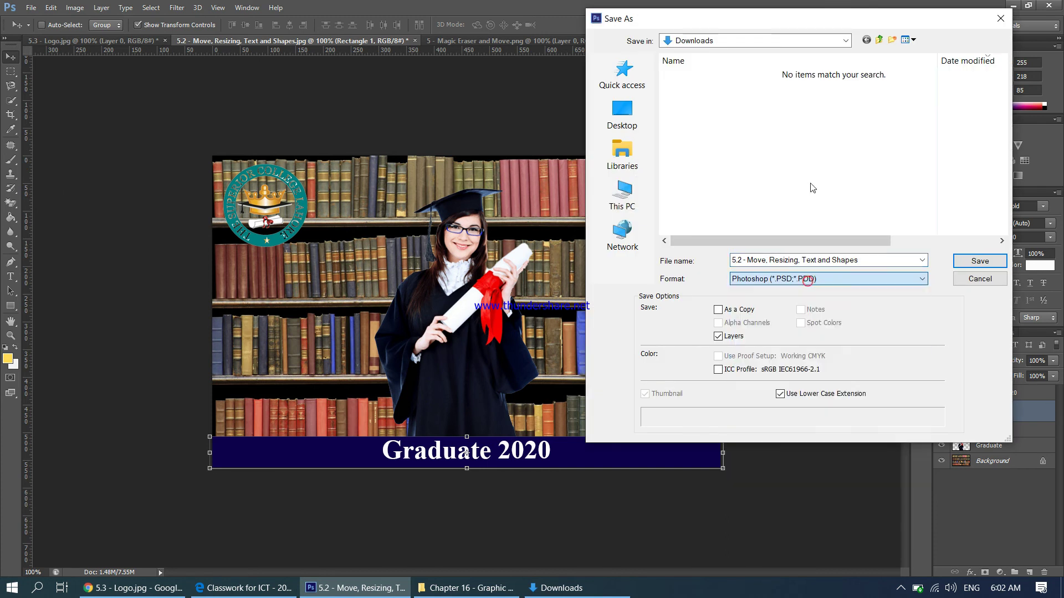
pyautogui.click(1001, 18)
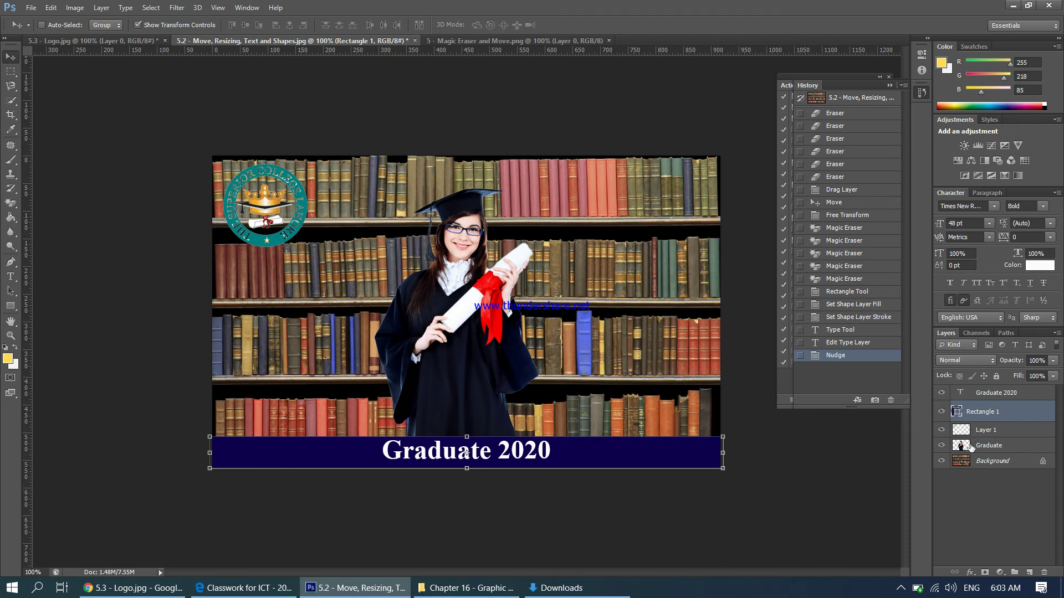
# - Save the layered banner to Downloads in Photoshop format as "Activity 5 - using Photoshop" with Maximize Compatibility on
pyautogui.click(991, 446)
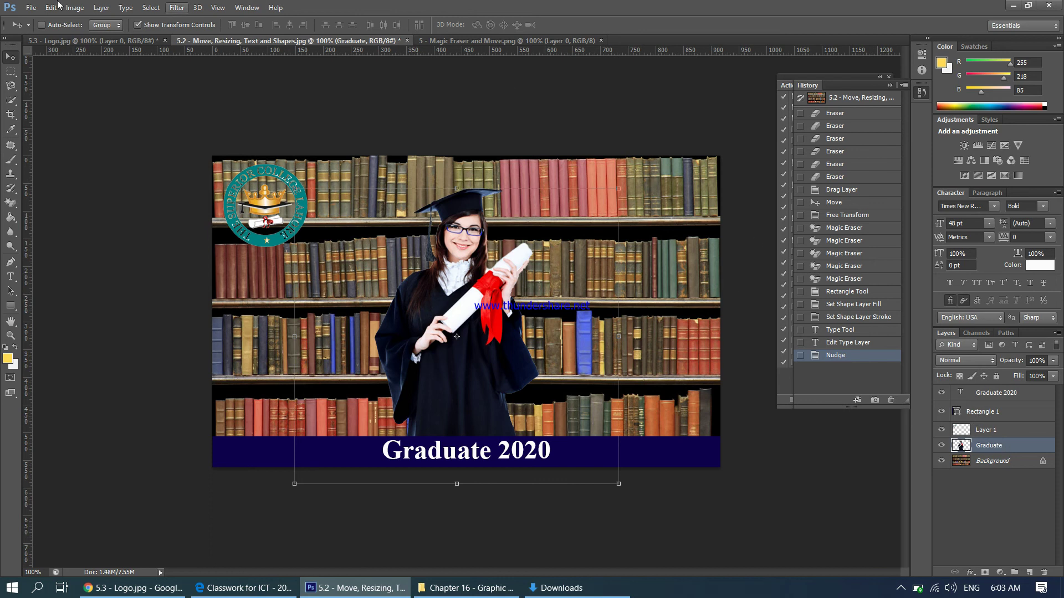
pyautogui.click(31, 7)
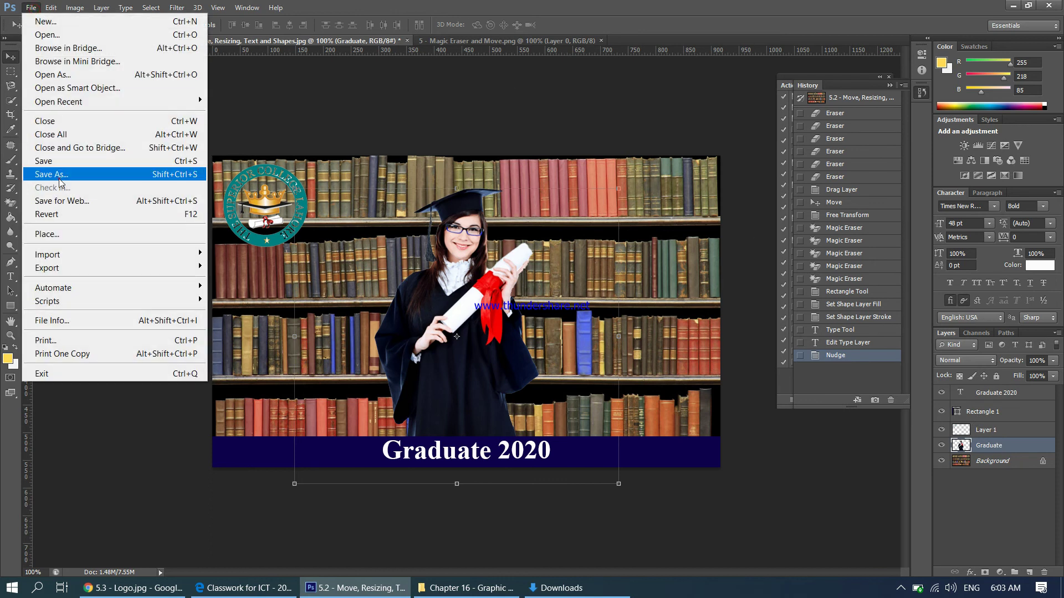
pyautogui.click(56, 175)
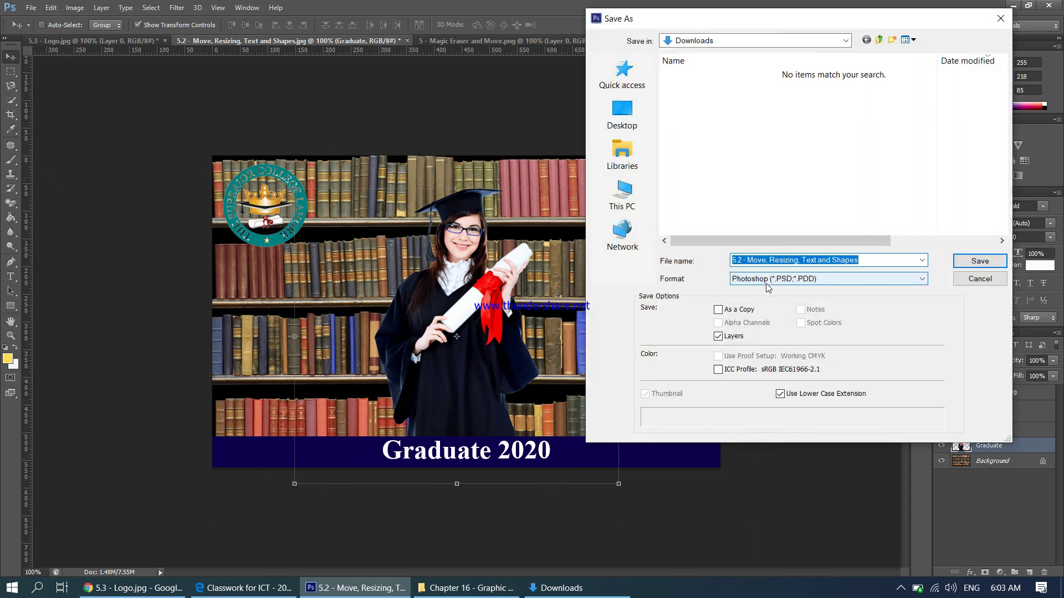
pyautogui.write('Activity 5 - using P')
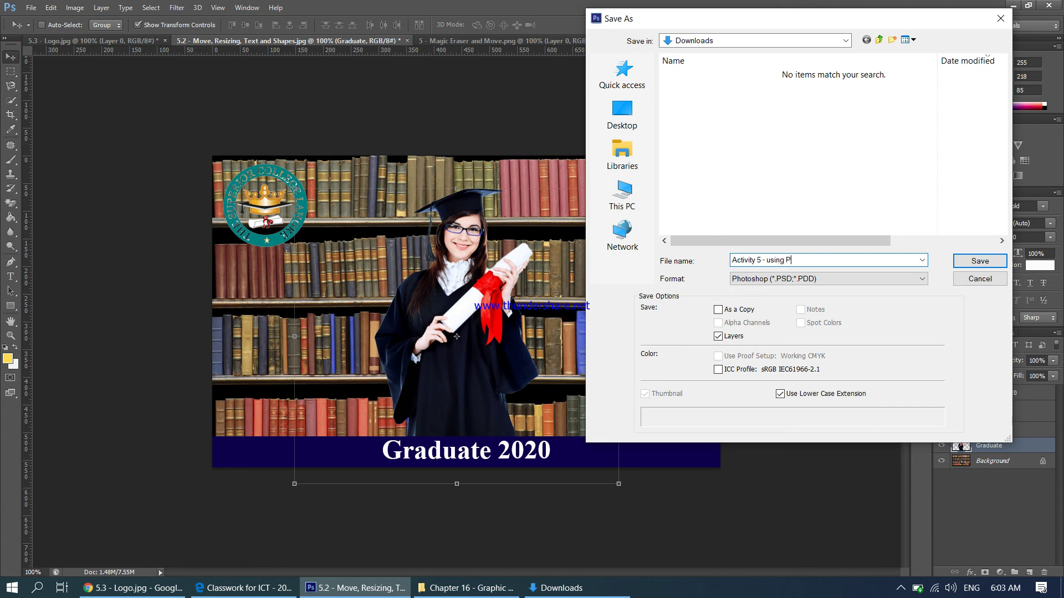
pyautogui.write('hotoshop')
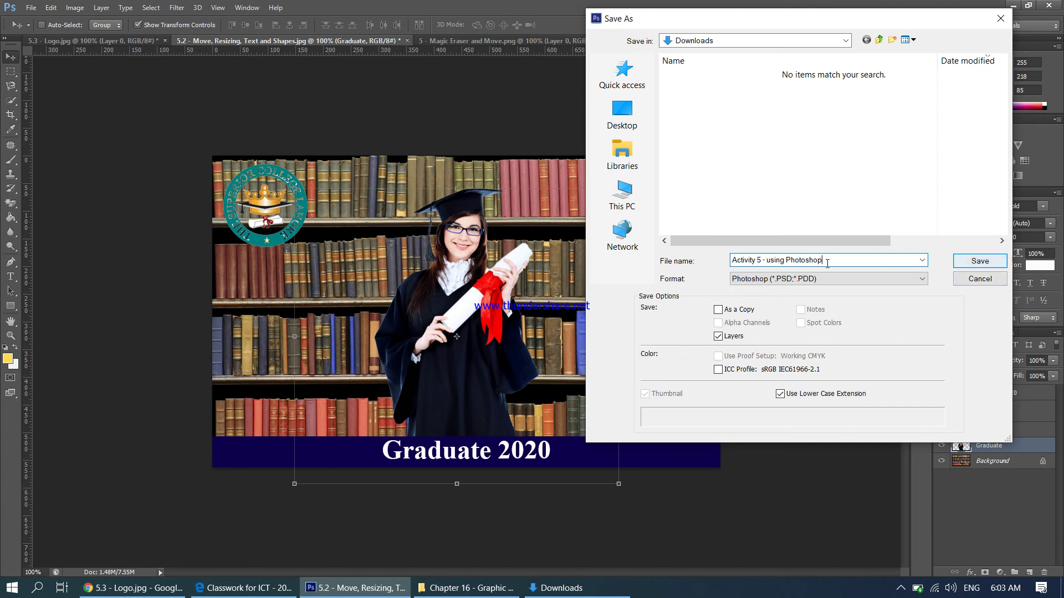
pyautogui.click(980, 261)
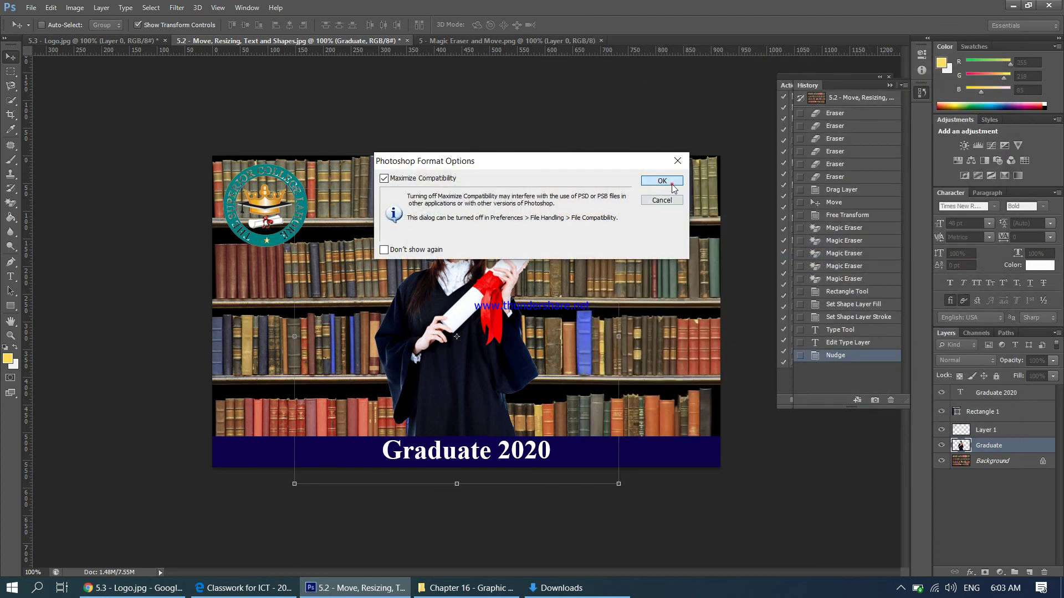
pyautogui.click(662, 181)
# - Save a JPEG copy of the banner in Downloads as "Activity 5 - using Photoshop.jpg" at Maximum quality, Baseline ("Standard")
pyautogui.click(29, 8)
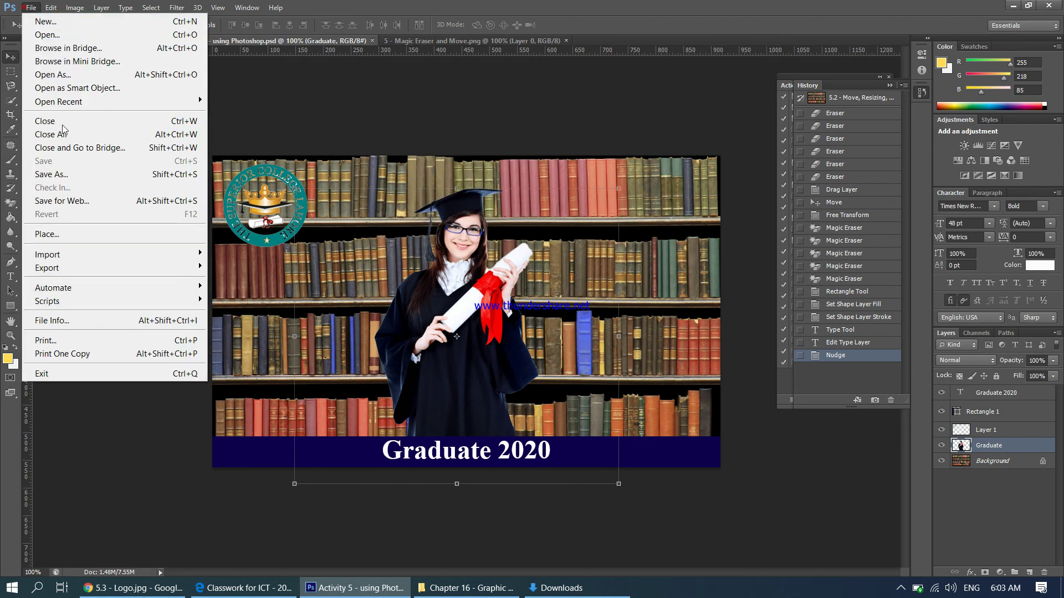
pyautogui.click(58, 175)
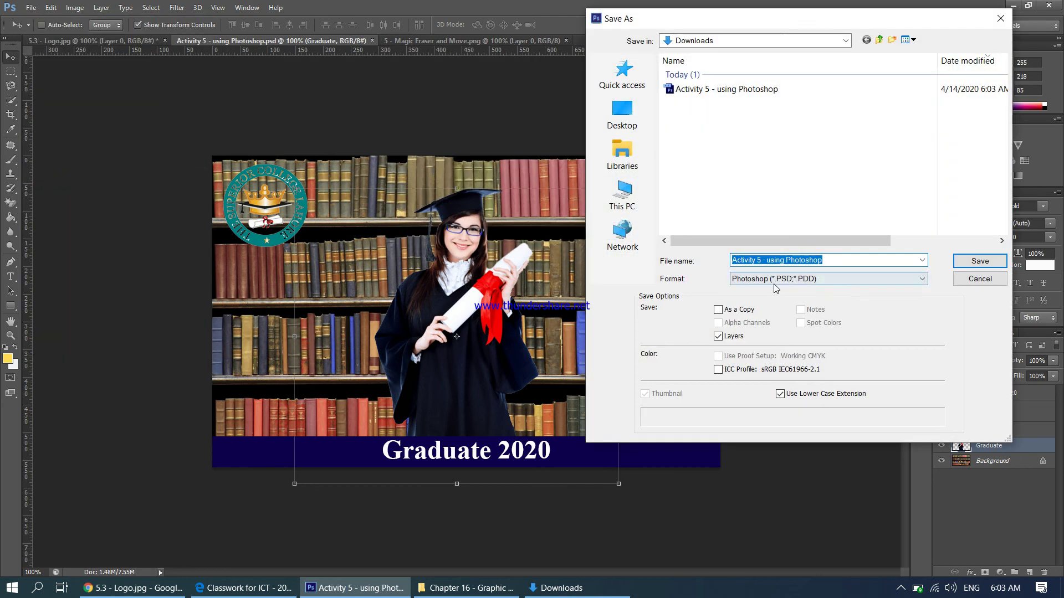
pyautogui.click(825, 279)
pyautogui.click(776, 351)
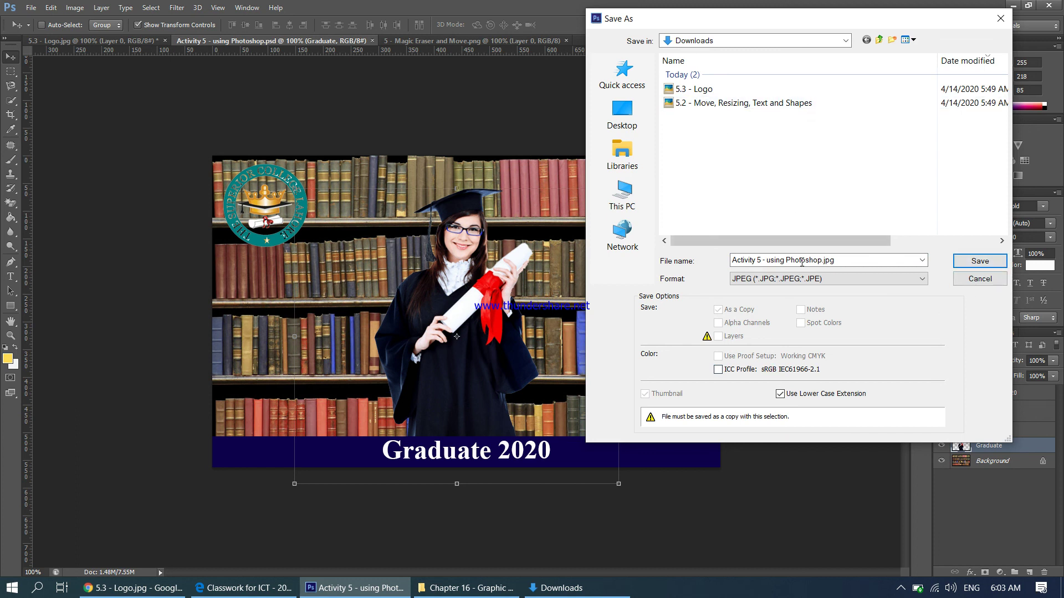
pyautogui.click(979, 261)
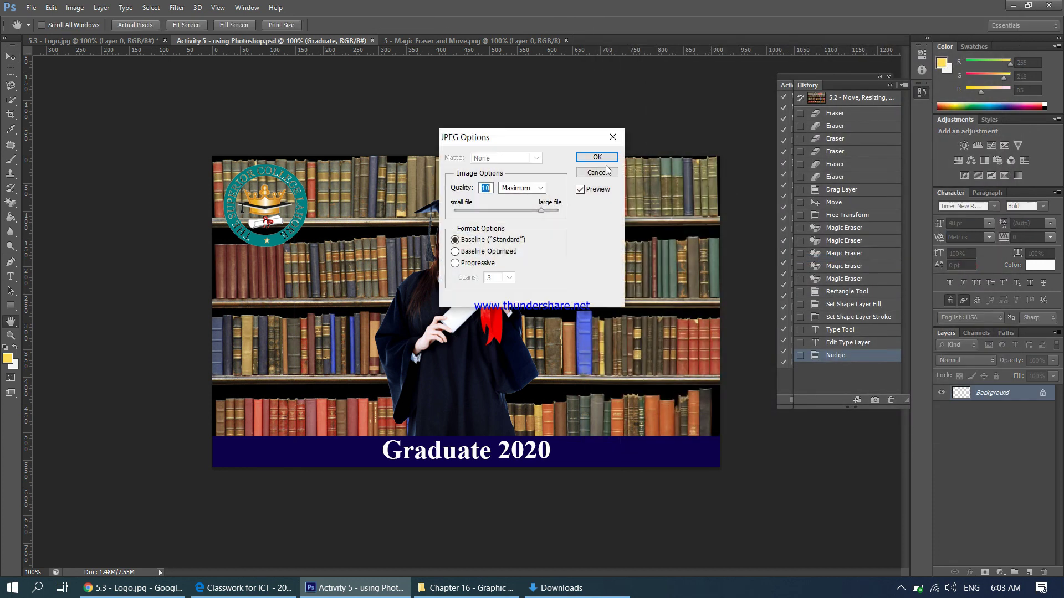
pyautogui.click(589, 148)
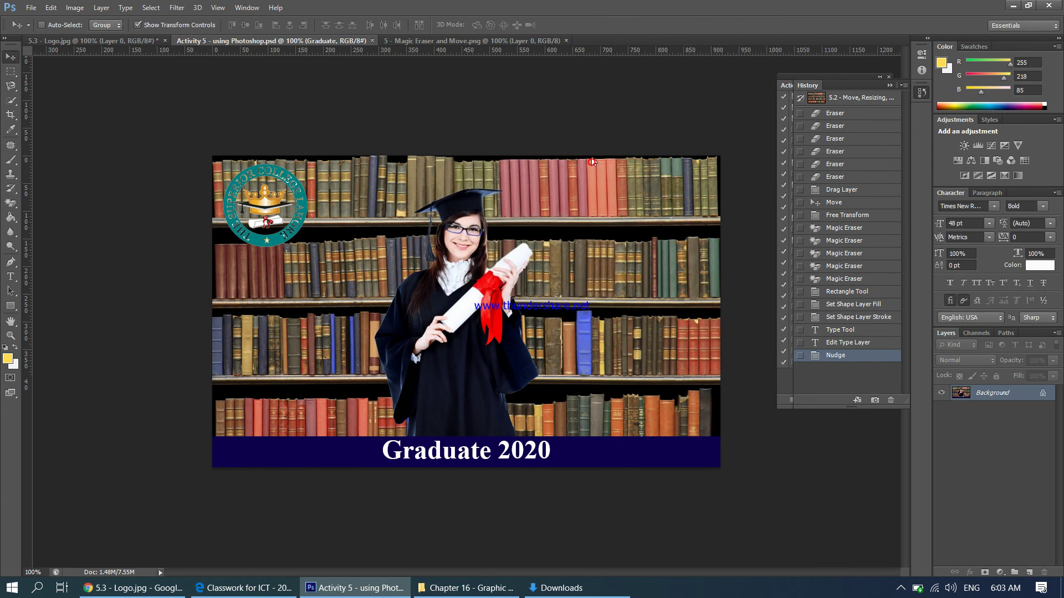
# - Close the banner, graduate cutout and logo documents, discarding the unsaved changes to the logo
pyautogui.click(373, 40)
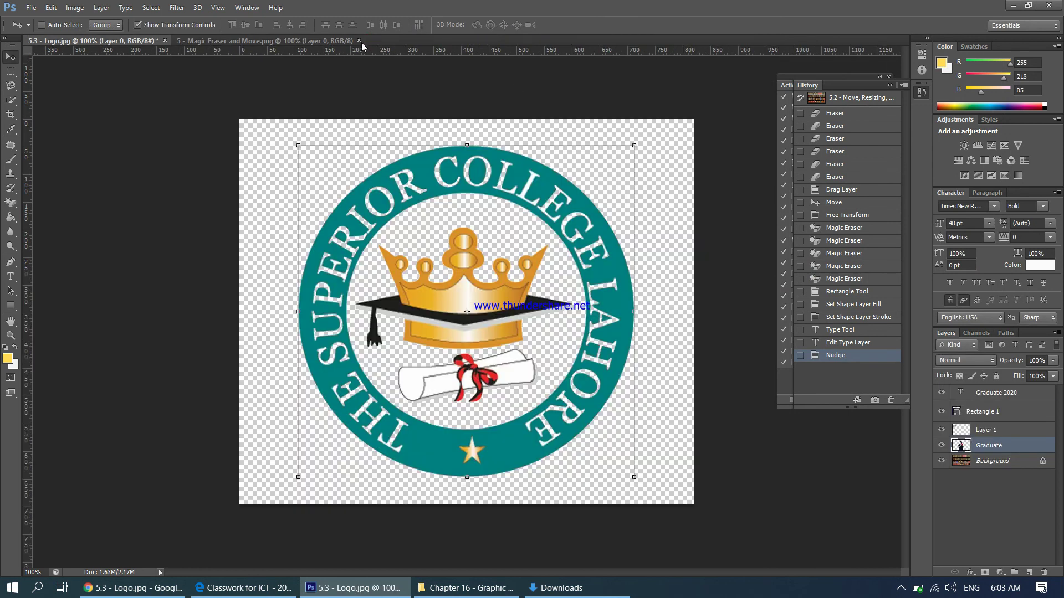
pyautogui.click(359, 41)
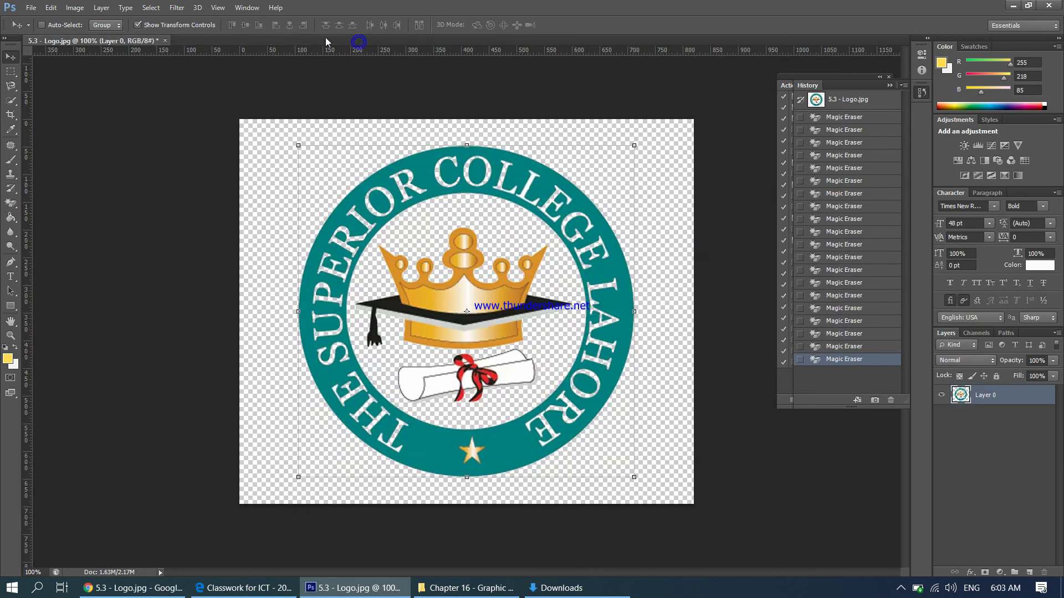
pyautogui.click(164, 39)
pyautogui.click(529, 217)
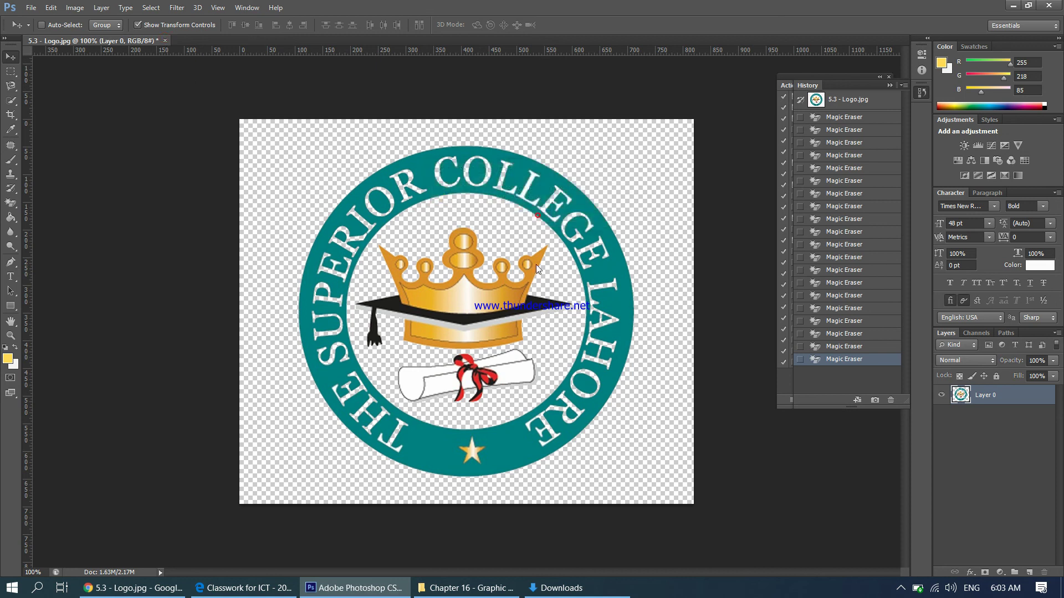
# - Switch to the Downloads folder in File Explorer and open the "Activity 5 - using Photoshop" JPG in Photoshop
pyautogui.click(419, 593)
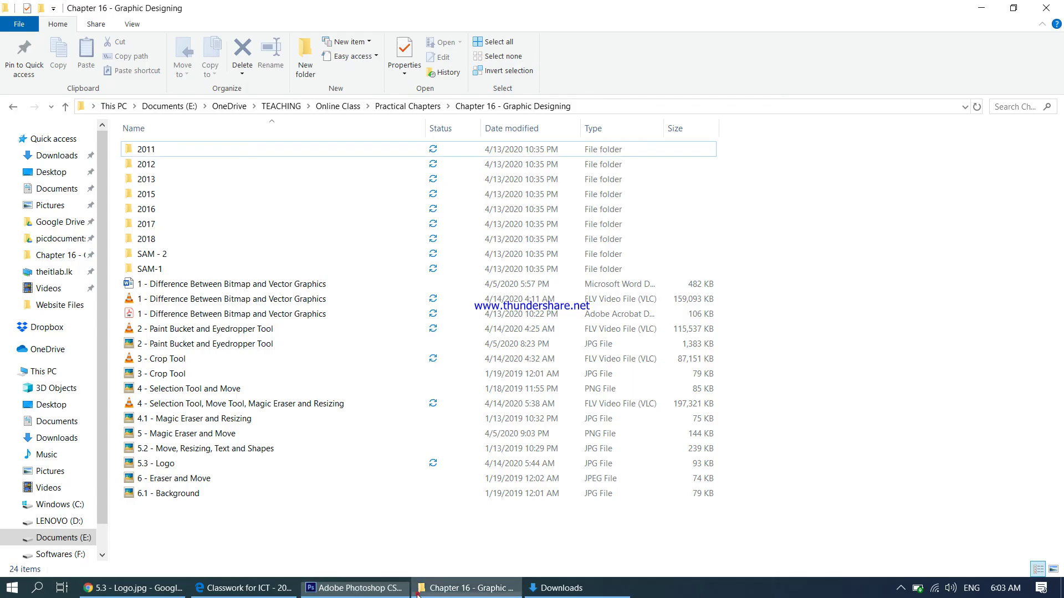
pyautogui.click(560, 588)
pyautogui.rightClick(369, 475)
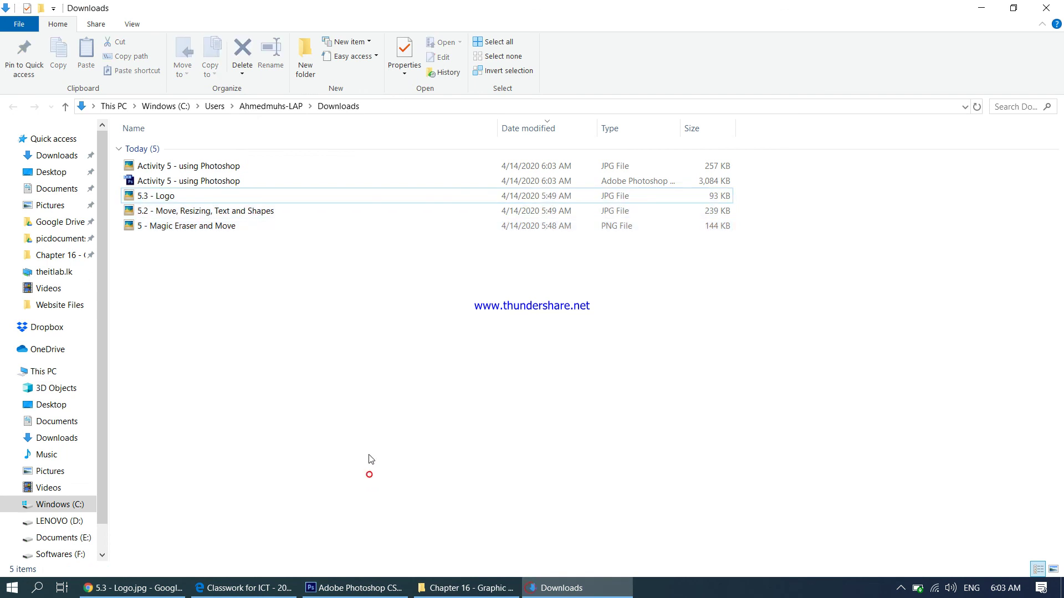
pyautogui.click(397, 332)
pyautogui.click(173, 167)
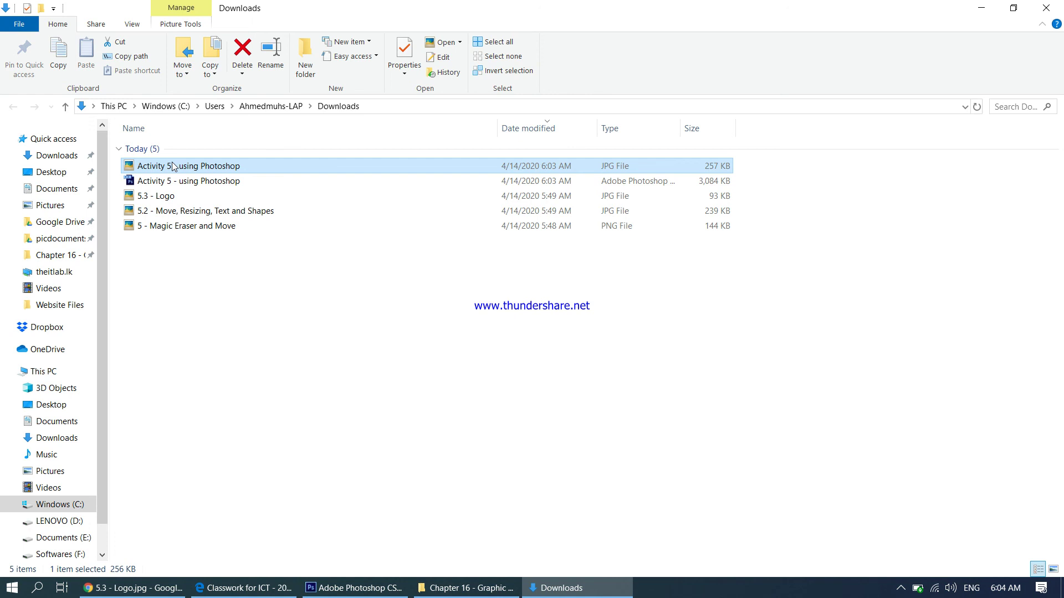
pyautogui.rightClick(156, 166)
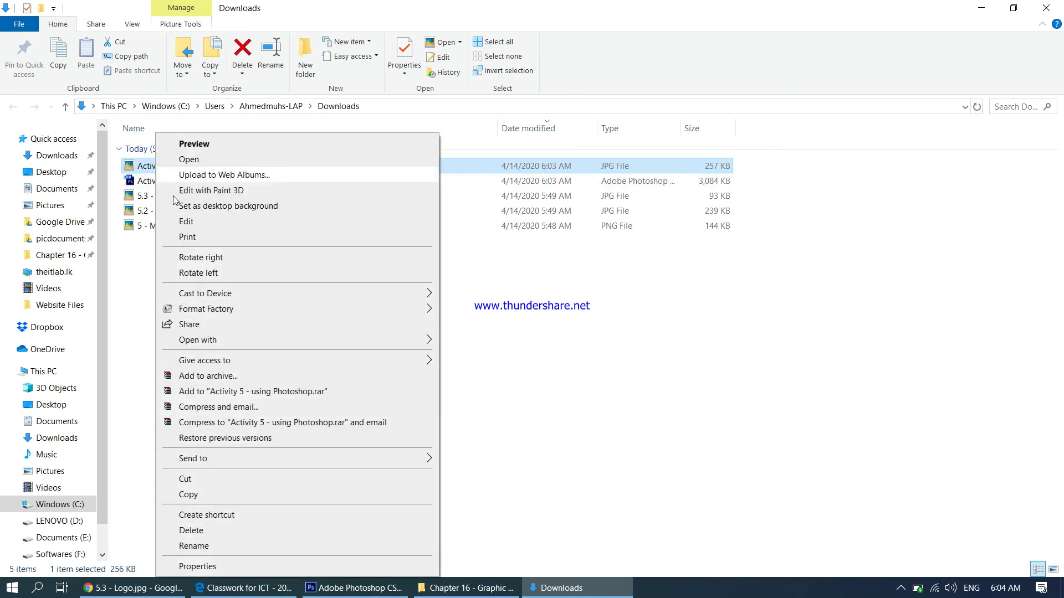
pyautogui.moveTo(217, 347)
pyautogui.click(486, 343)
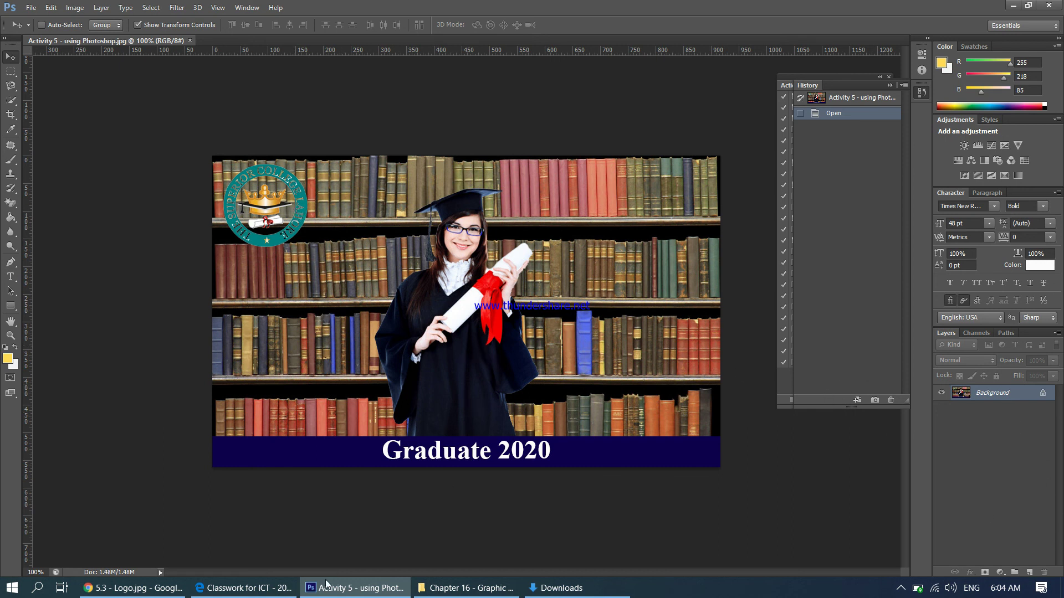
# - Return to the Downloads folder and open the PSD version of "Activity 5 - using Photoshop"
pyautogui.click(466, 588)
pyautogui.click(561, 588)
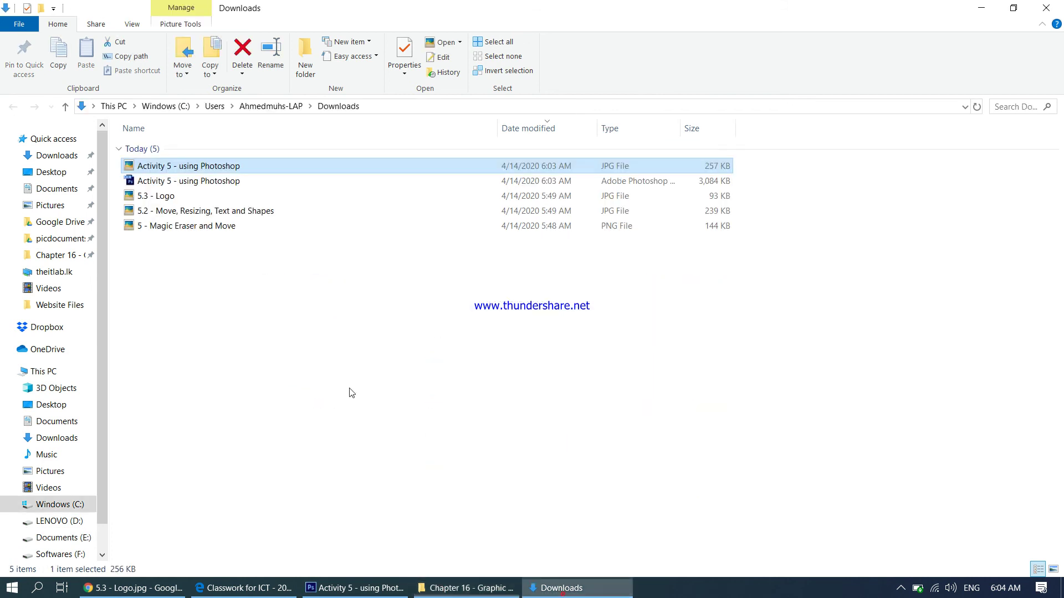
pyautogui.doubleClick(211, 181)
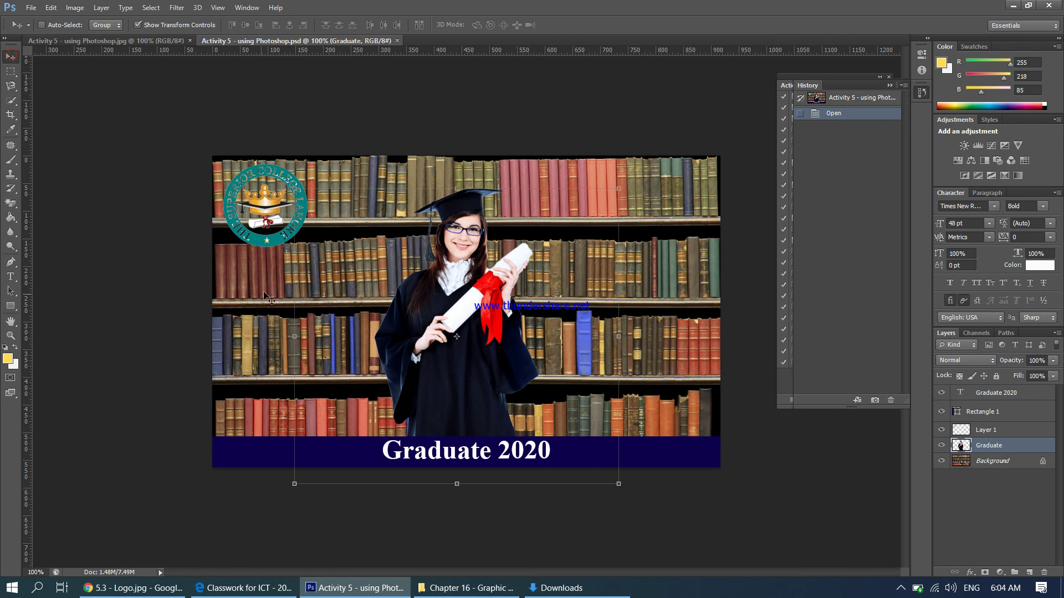
# - Nudge the Graduate layer slightly right in the PSD, and move the cutout back left past its starting position
pyautogui.press('Right')
pyautogui.press('Right')
pyautogui.press('Right')
pyautogui.press('Right')
pyautogui.press('Right')
pyautogui.press('Right')
pyautogui.press('Right')
pyautogui.press('Right')
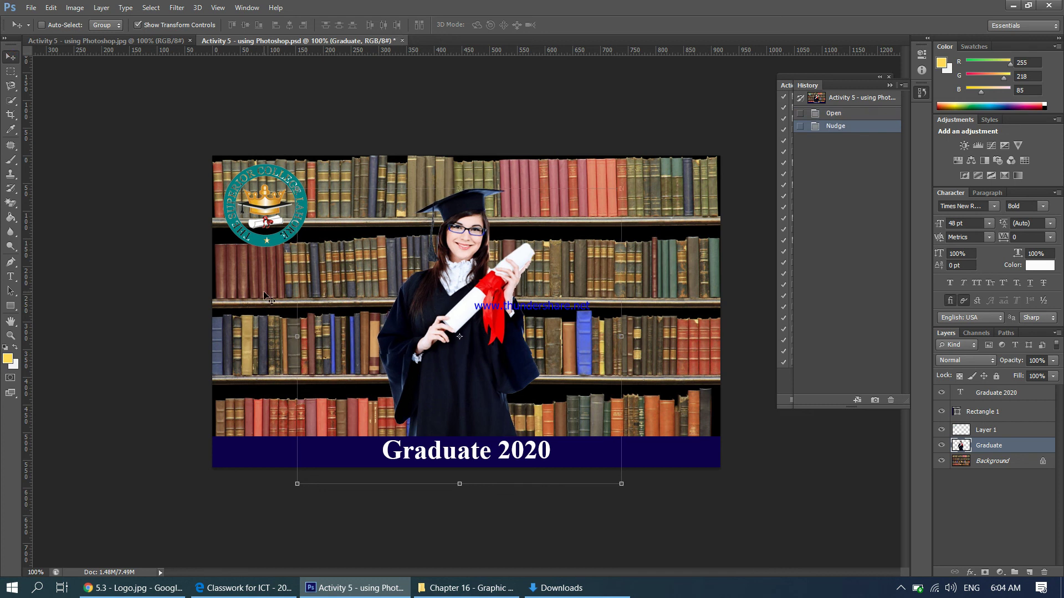
pyautogui.moveTo(485, 368)
pyautogui.mouseDown()
pyautogui.moveTo(495, 367)
pyautogui.moveTo(471, 367)
pyautogui.mouseUp()
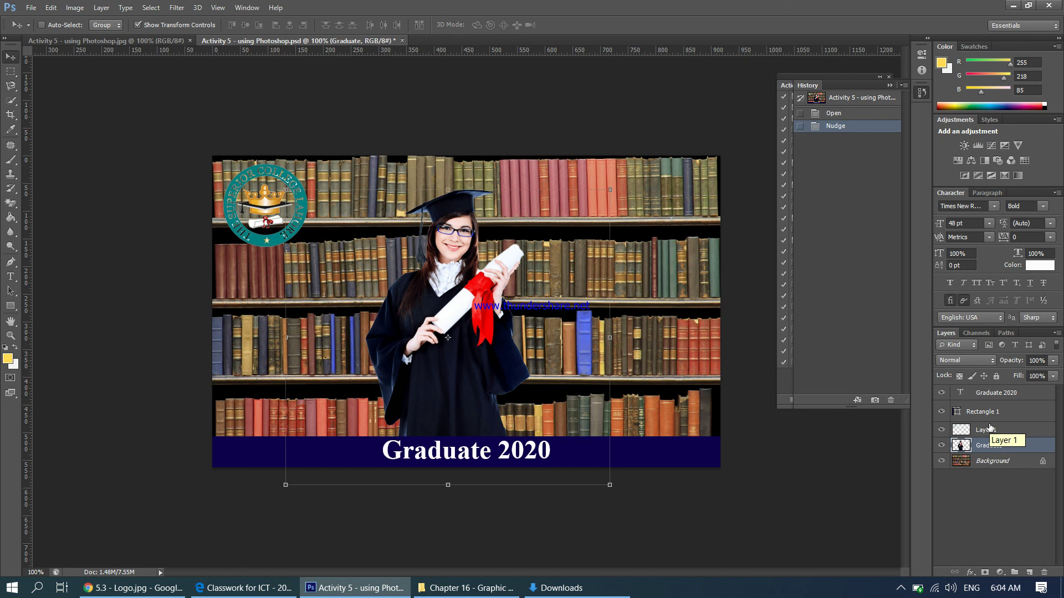
# - Switch to Chrome, close the logo's Google Drive tab and return from the logo preview to the Classroom activity page
pyautogui.click(142, 588)
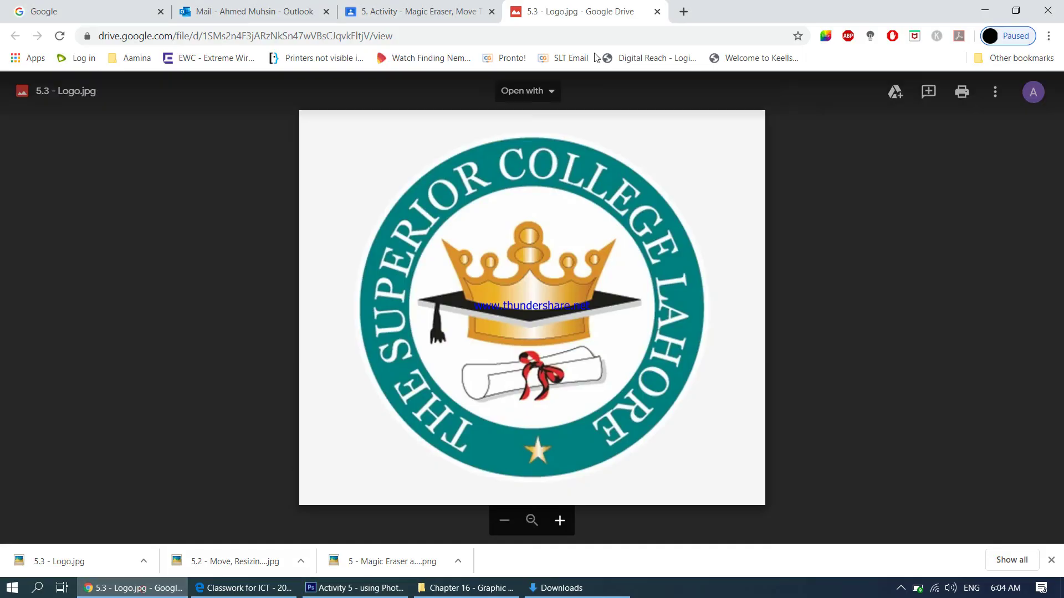
pyautogui.click(656, 12)
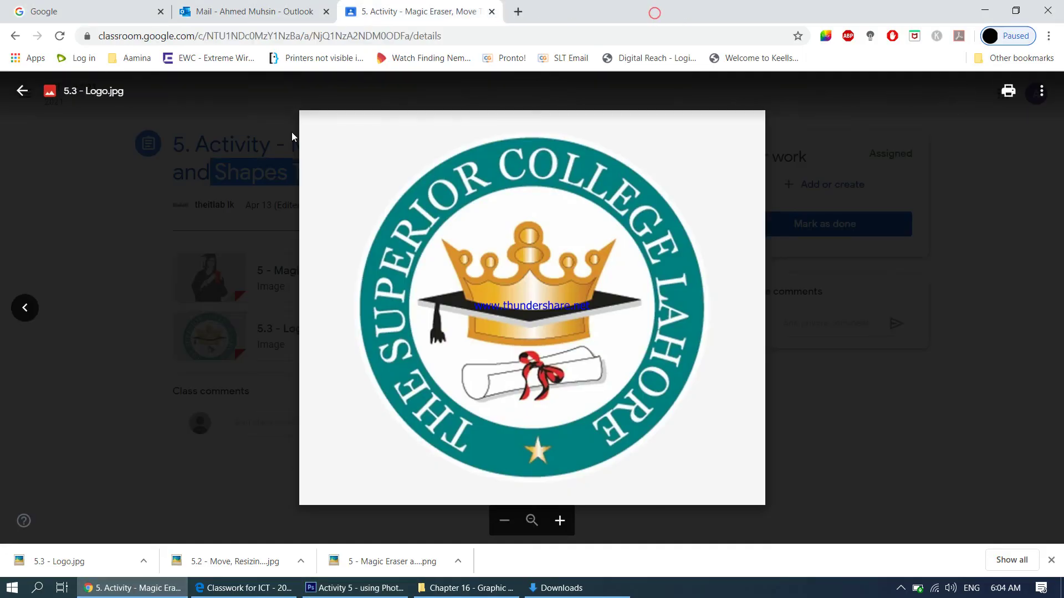
pyautogui.click(21, 91)
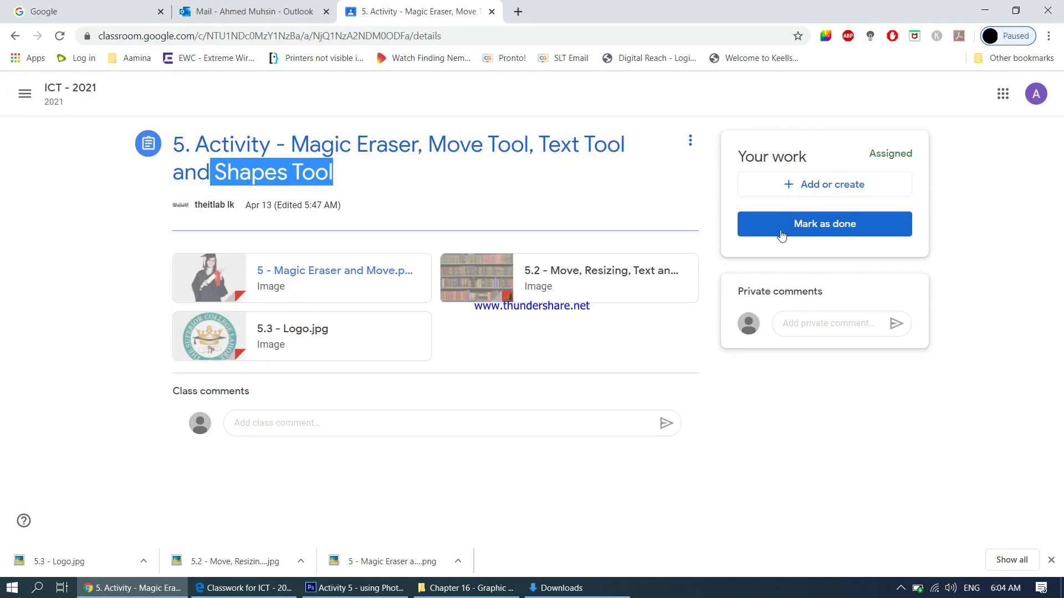
# - Upload "Activity 5 - using Photoshop.jpg" and "Activity 5 - using Photoshop.psd" from Downloads as work for the Classroom activity
pyautogui.click(810, 189)
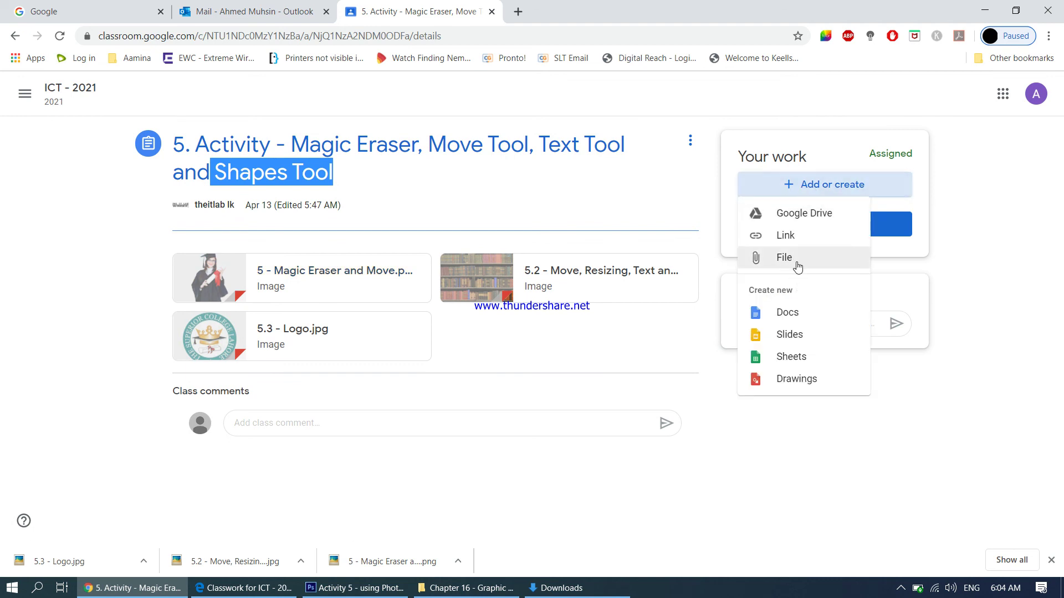
pyautogui.click(796, 259)
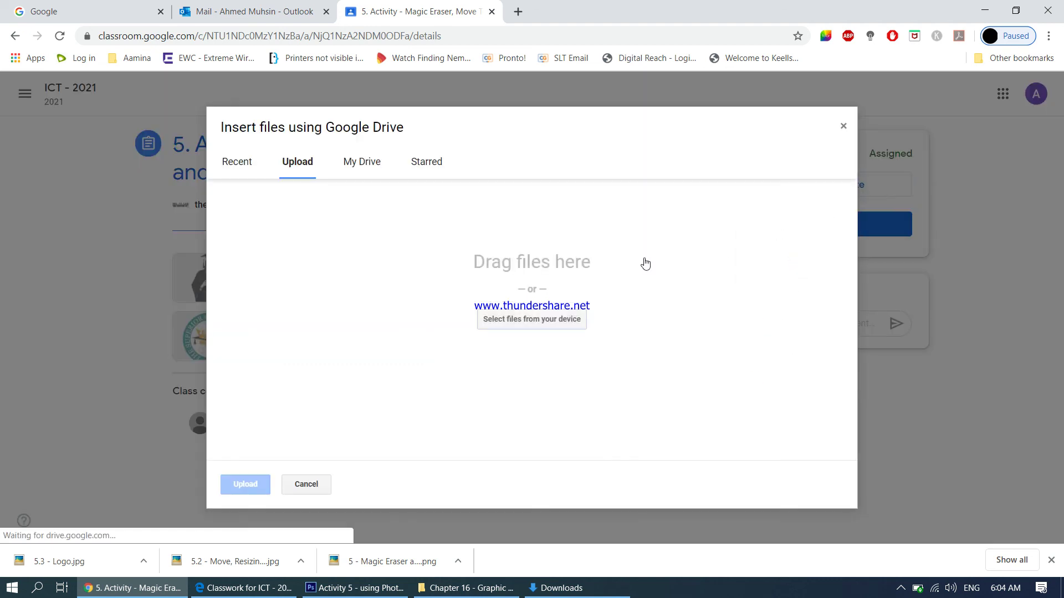
pyautogui.click(543, 322)
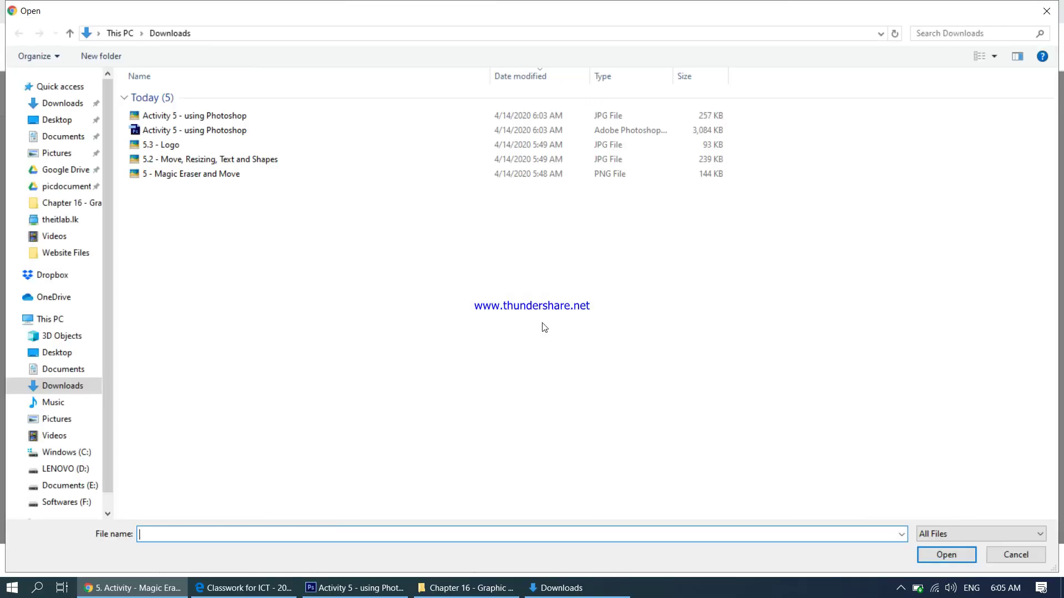
pyautogui.click(230, 129)
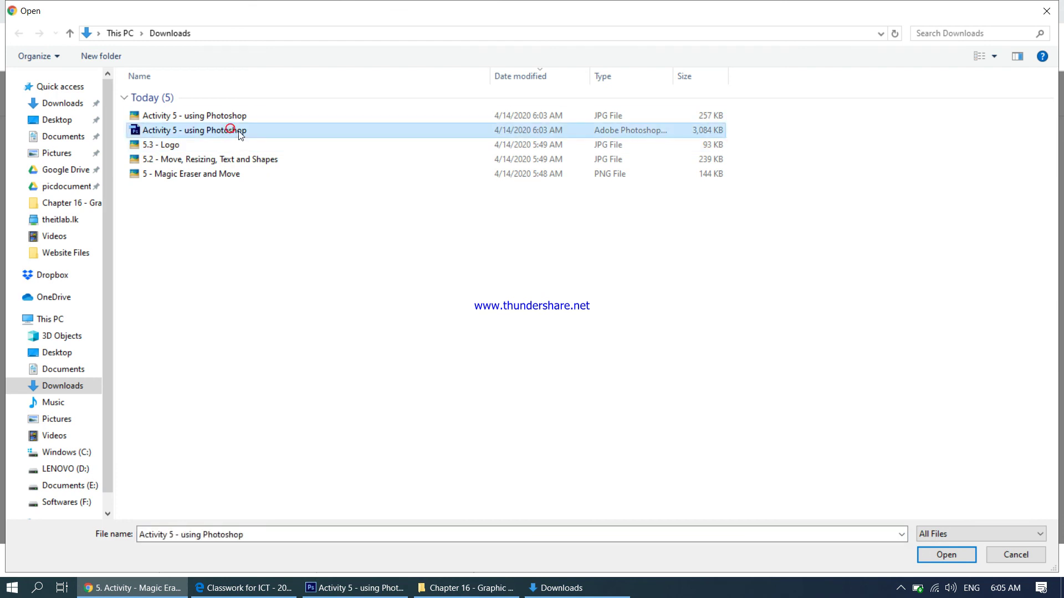
pyautogui.keyDown('ctrl'); pyautogui.click(226, 114); pyautogui.keyUp('ctrl')
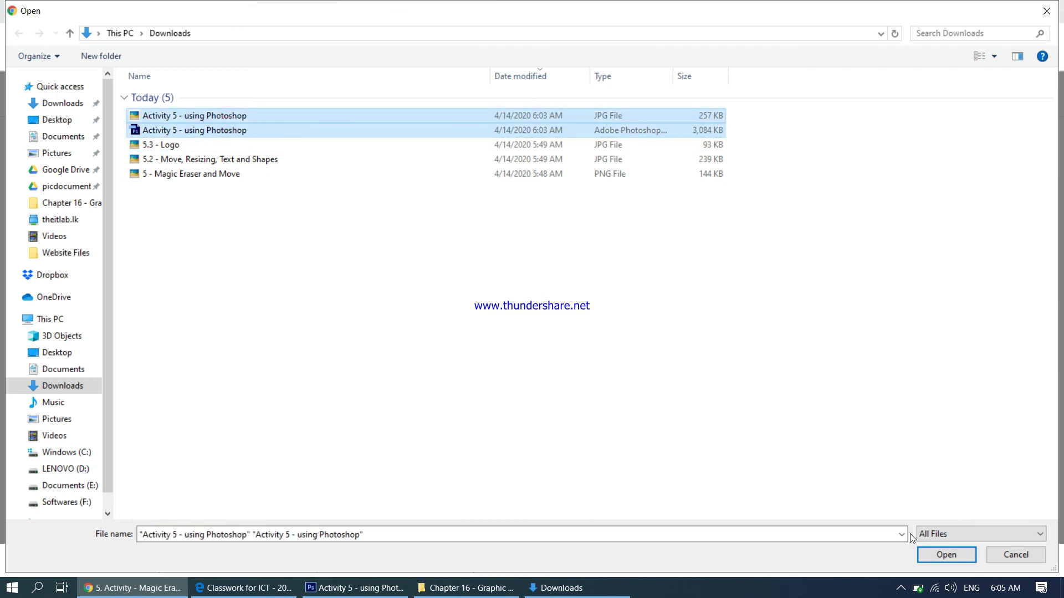
pyautogui.click(923, 556)
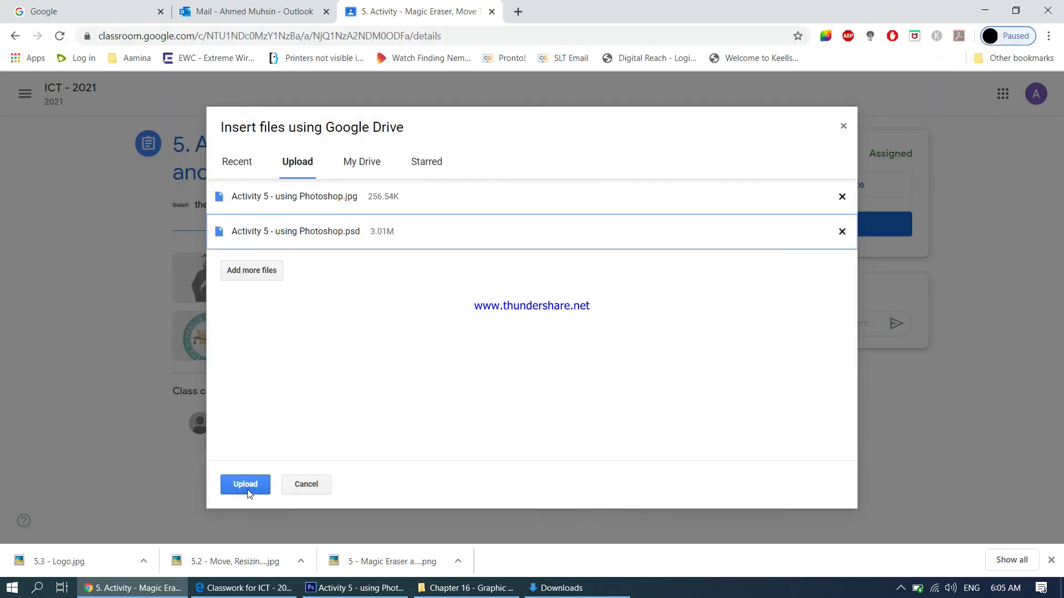
pyautogui.click(247, 486)
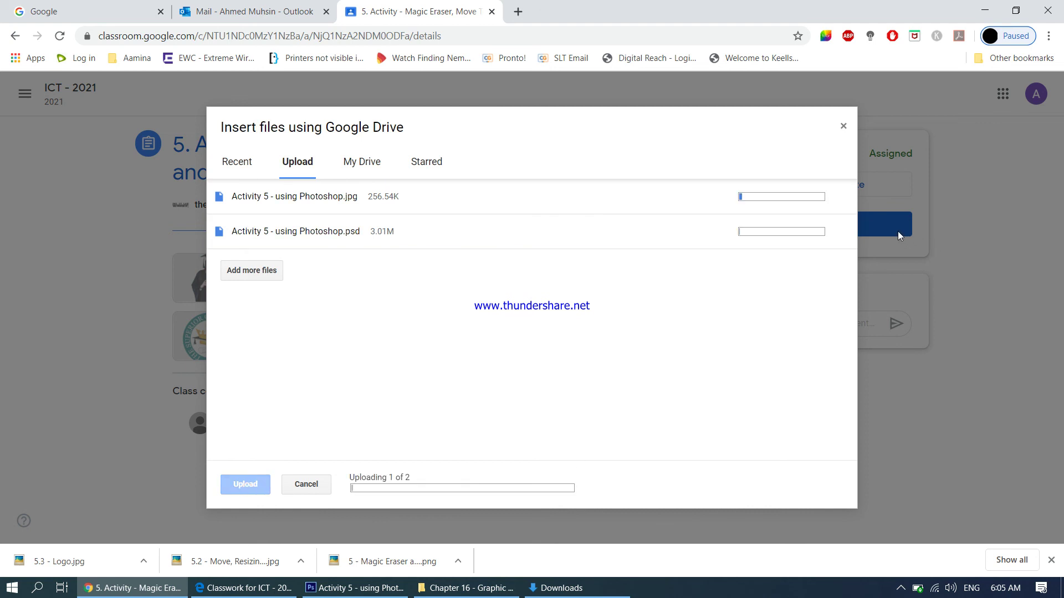